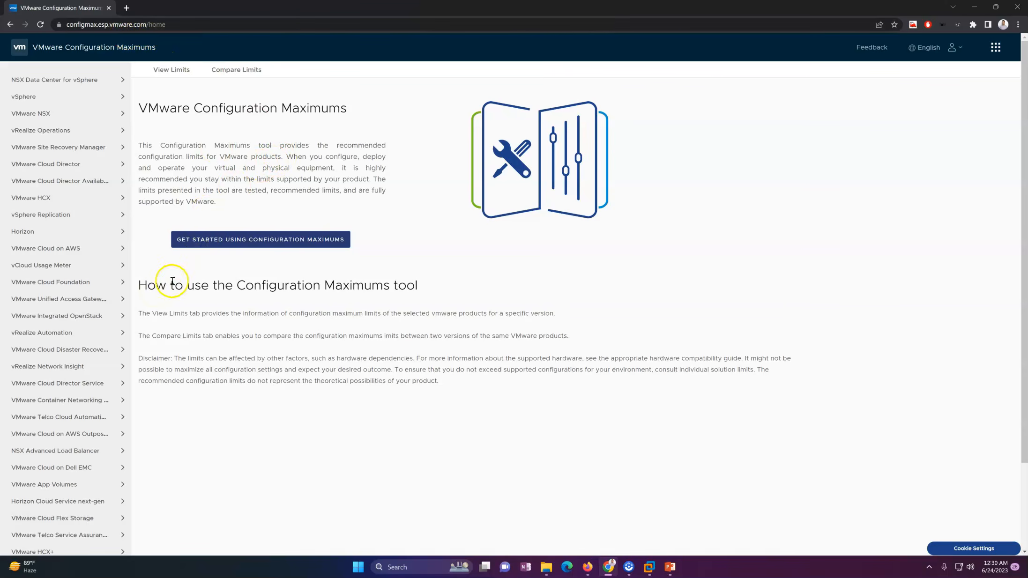
# Highlight the 'How to use the Configuration Maximums tool' heading on the configmax home page.
pyautogui.moveTo(172, 281); pyautogui.dragTo(326, 283)
# Go from Get Started through the vSphere product list to the vSphere 8.0 configuration limits.
pyautogui.click(300, 144)
pyautogui.click(237, 249)
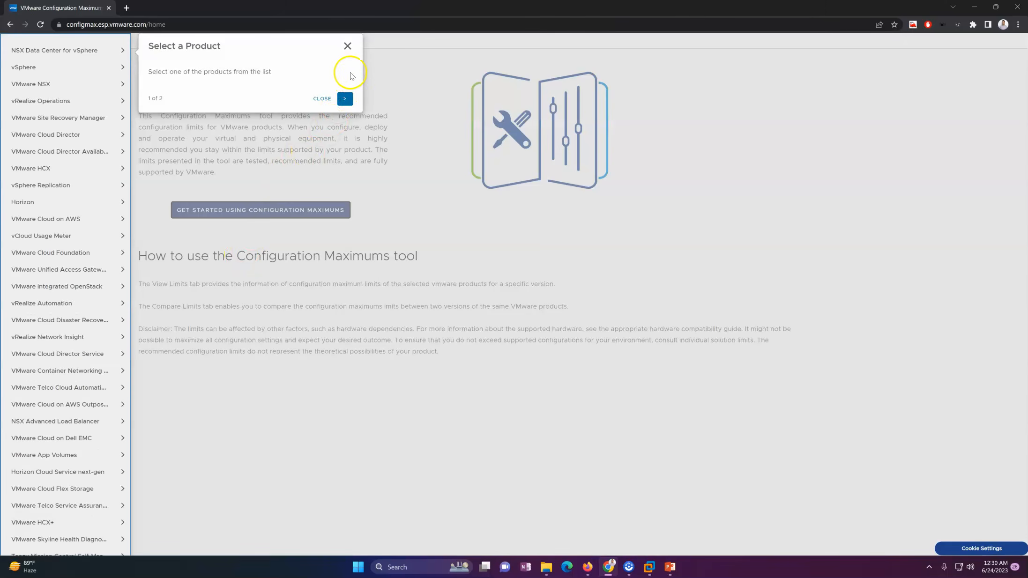
pyautogui.click(347, 45)
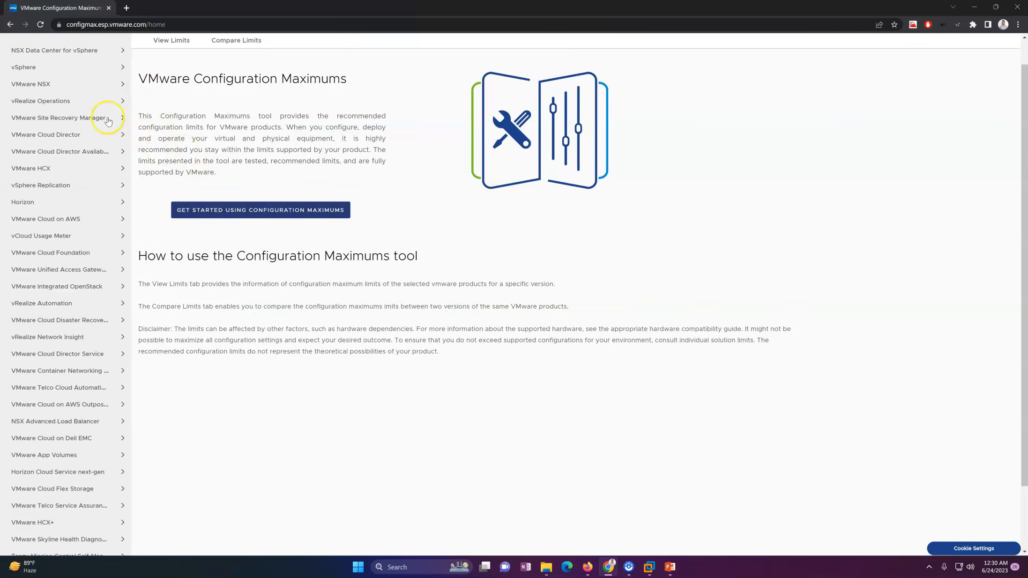
pyautogui.click(88, 69)
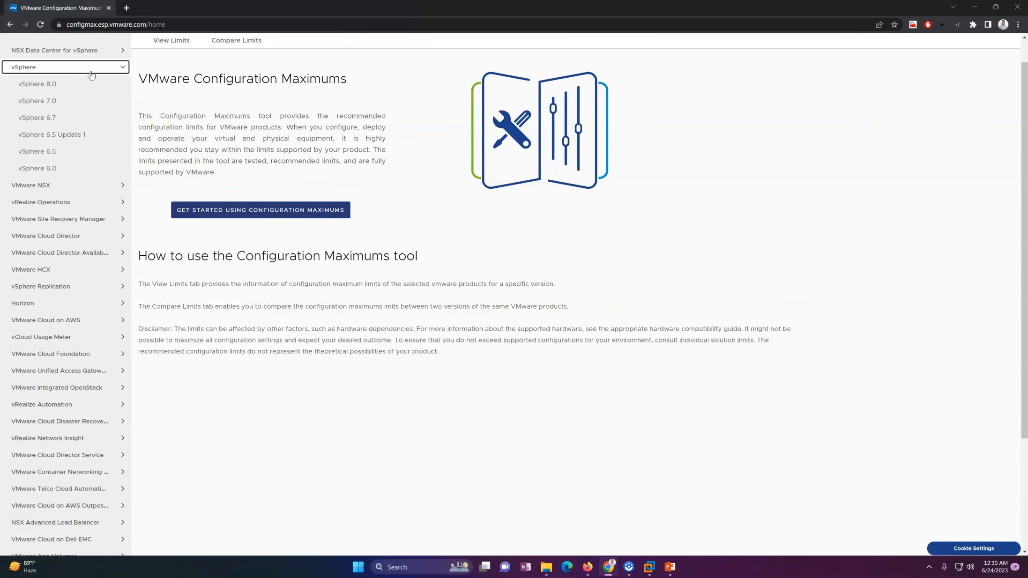
pyautogui.click(91, 74)
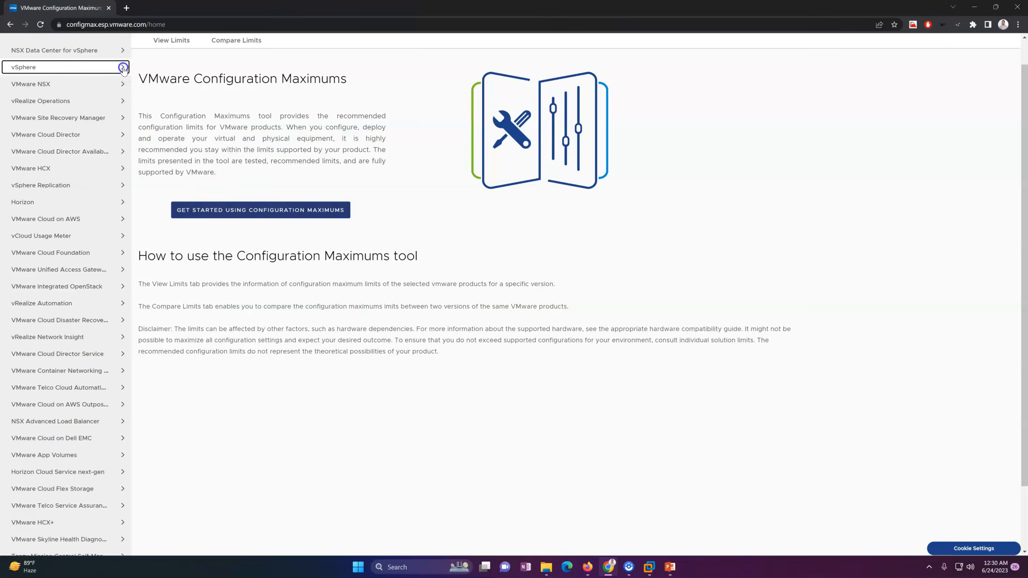
pyautogui.click(64, 70)
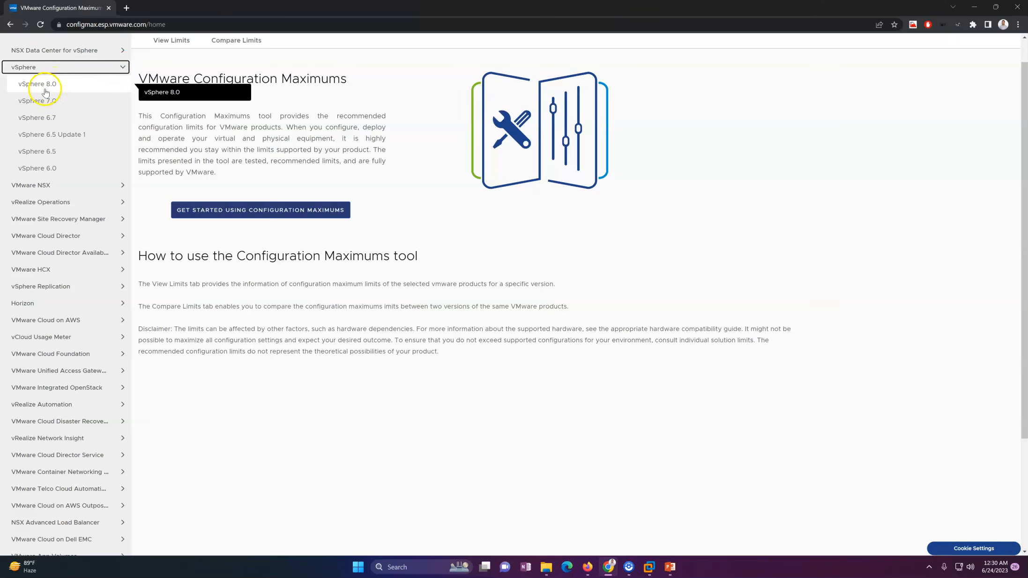
pyautogui.click(50, 88)
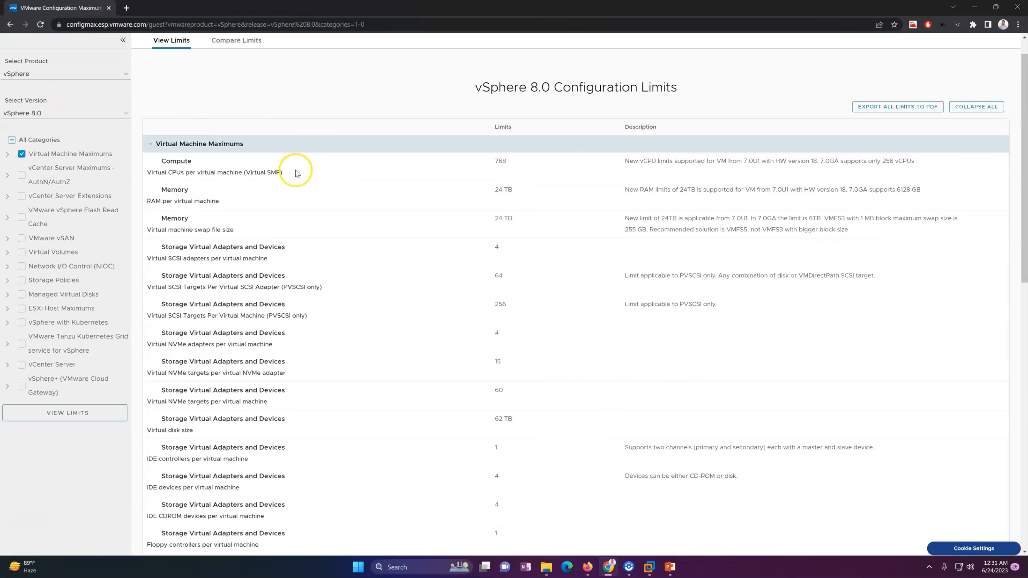
# Review the 768 vCPUs and 24 TB RAM per-VM limits, then uncheck Virtual Machine Maximums.
pyautogui.moveTo(35, 155); pyautogui.dragTo(119, 156)
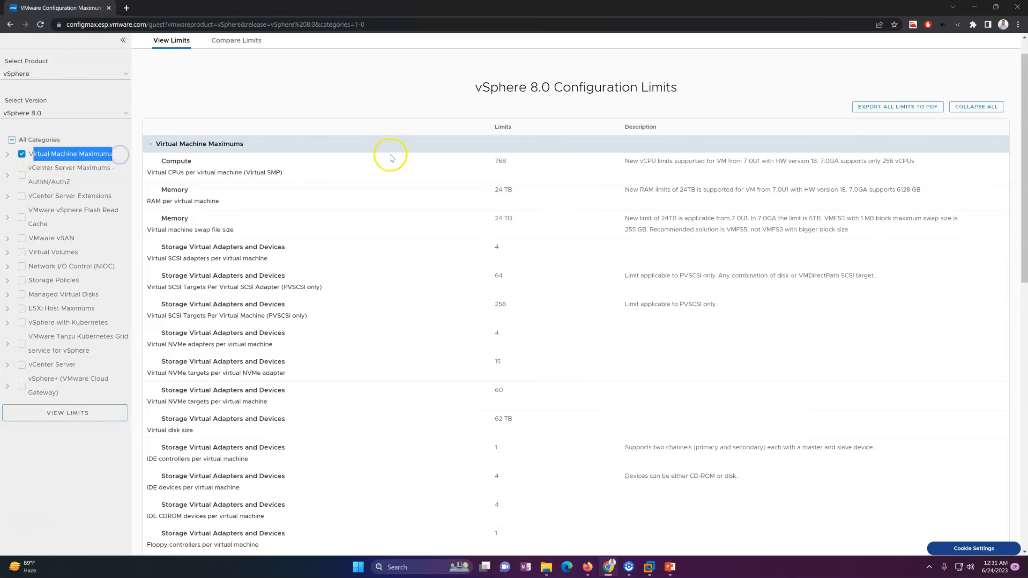
pyautogui.moveTo(155, 174); pyautogui.dragTo(499, 173)
pyautogui.click(556, 167)
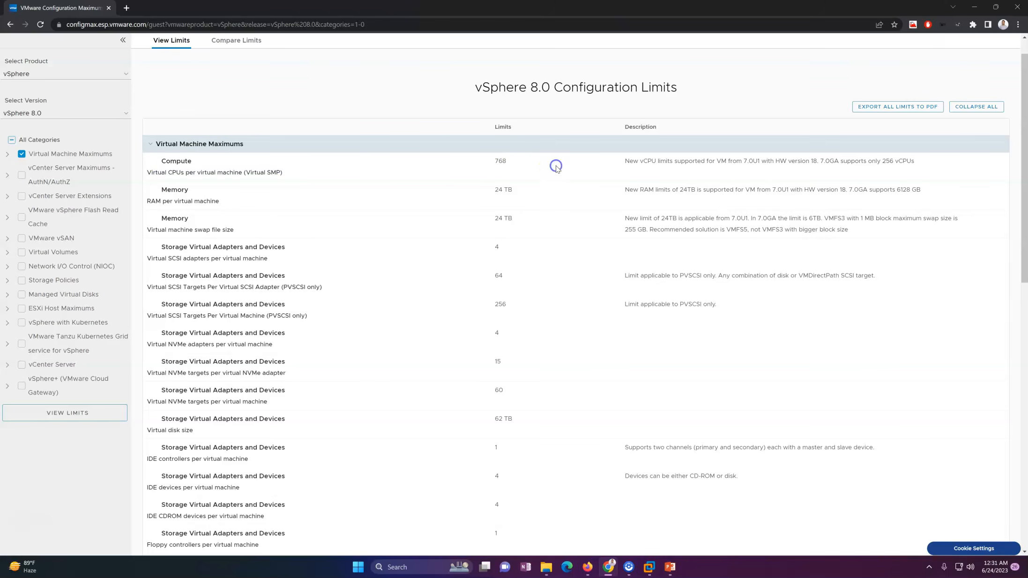
pyautogui.click(481, 162)
pyautogui.moveTo(147, 174); pyautogui.dragTo(406, 170)
pyautogui.click(518, 168)
pyautogui.moveTo(150, 200); pyautogui.dragTo(508, 201)
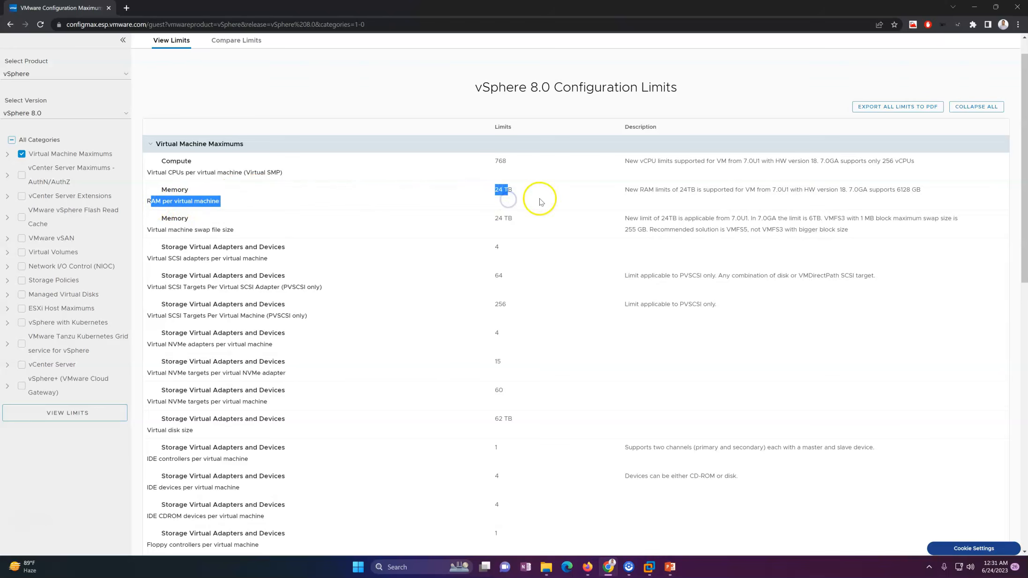
pyautogui.click(511, 201)
pyautogui.scroll(-4, 1024, 149)
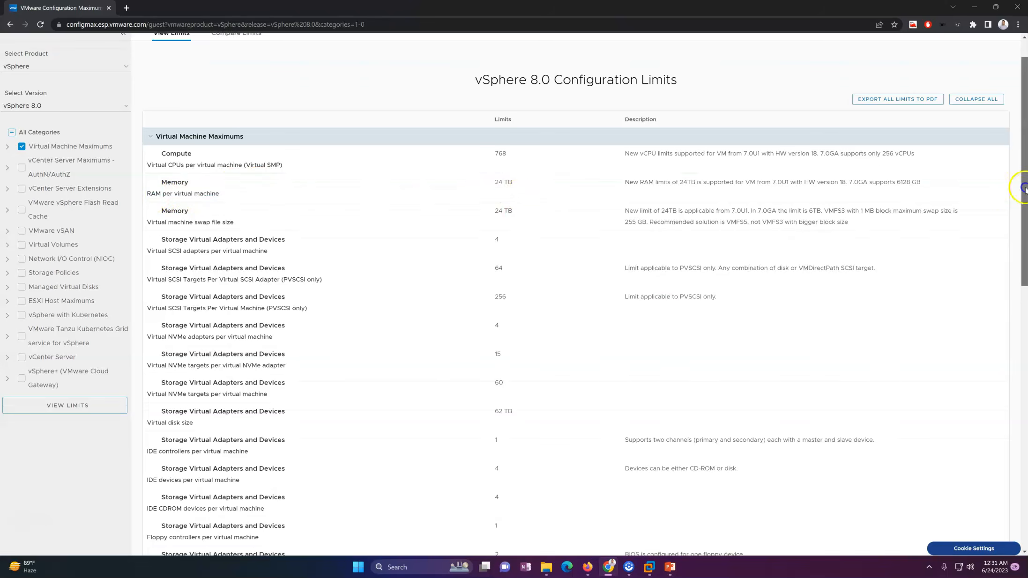
pyautogui.scroll(5, 1024, 165)
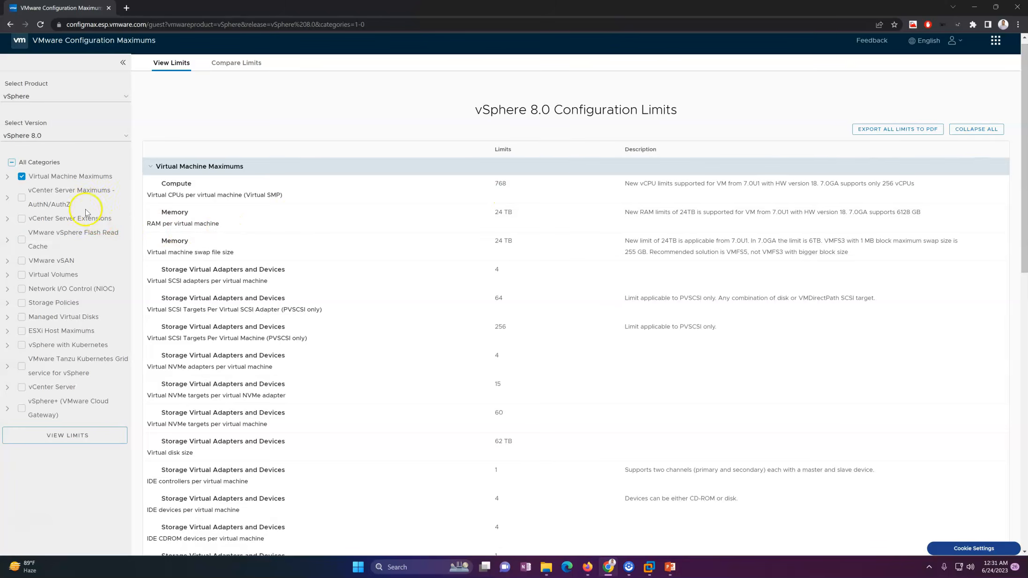
pyautogui.click(21, 178)
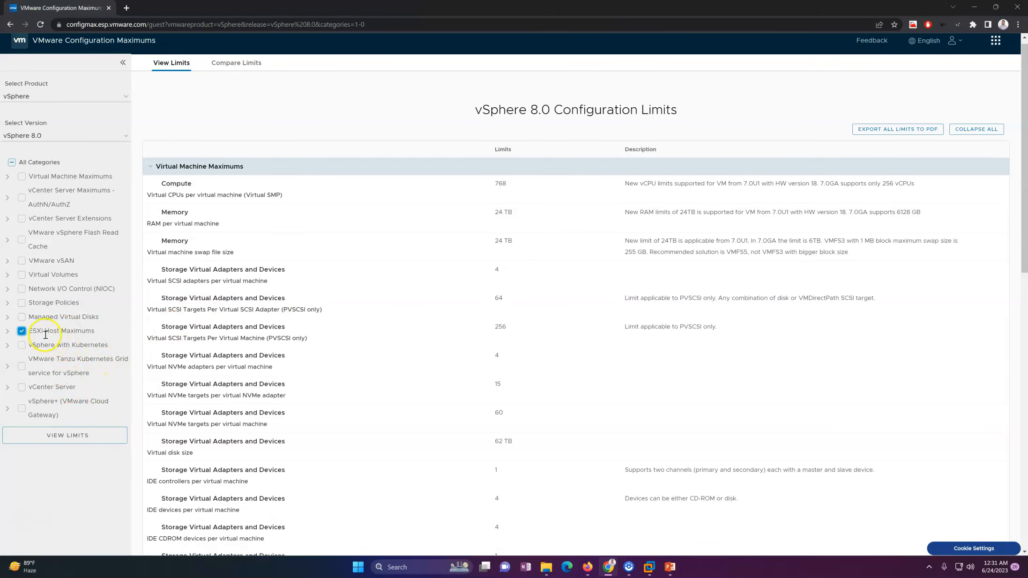
# Load the ESXi Host Maximums and point out the 896 logical CPUs per host limit.
pyautogui.click(68, 438)
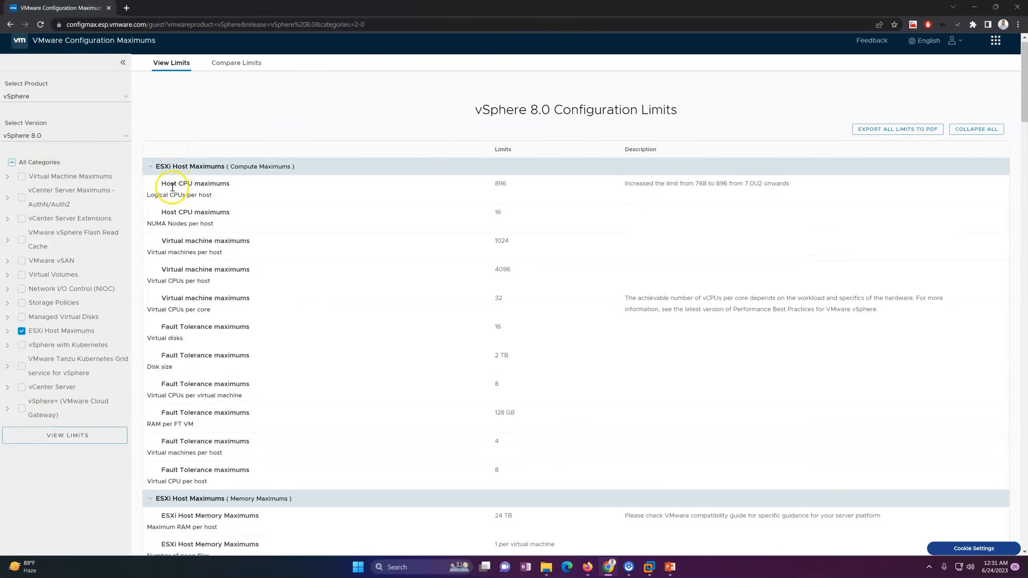
pyautogui.moveTo(161, 184); pyautogui.dragTo(276, 184)
pyautogui.click(545, 190)
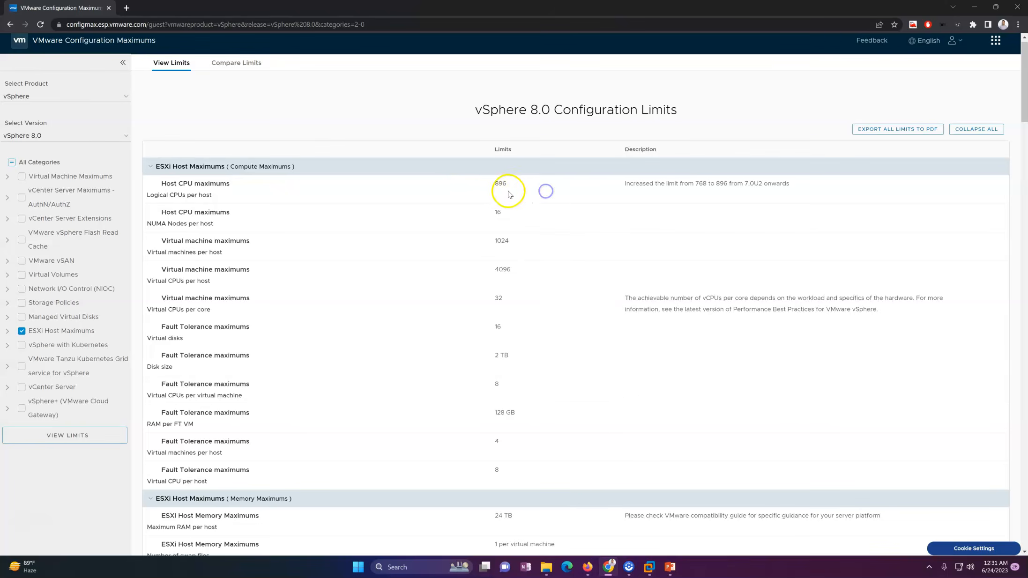
pyautogui.moveTo(491, 183); pyautogui.dragTo(536, 185)
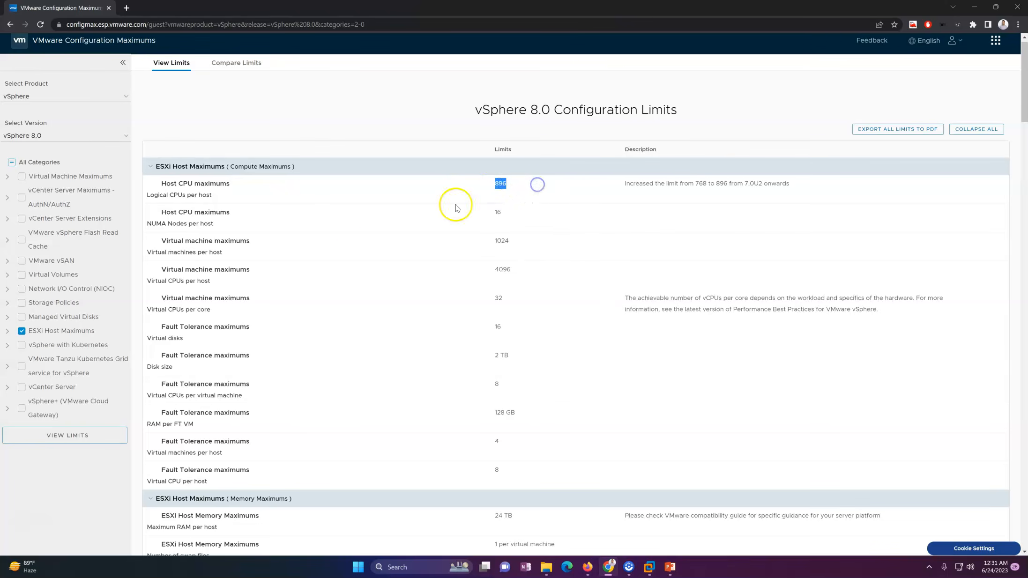
pyautogui.click(672, 197)
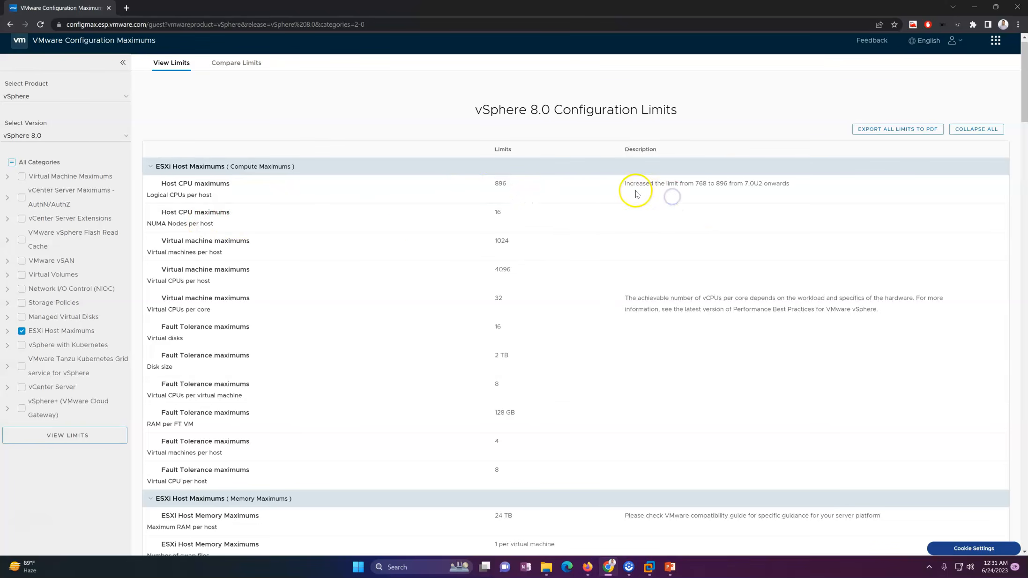
pyautogui.moveTo(625, 183); pyautogui.dragTo(699, 185)
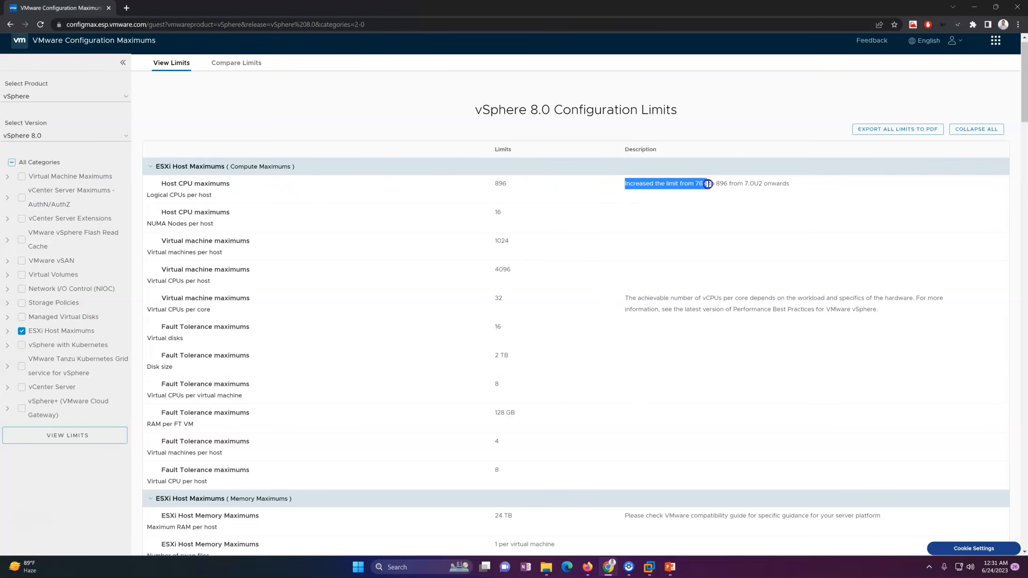
pyautogui.moveTo(710, 184); pyautogui.dragTo(785, 186)
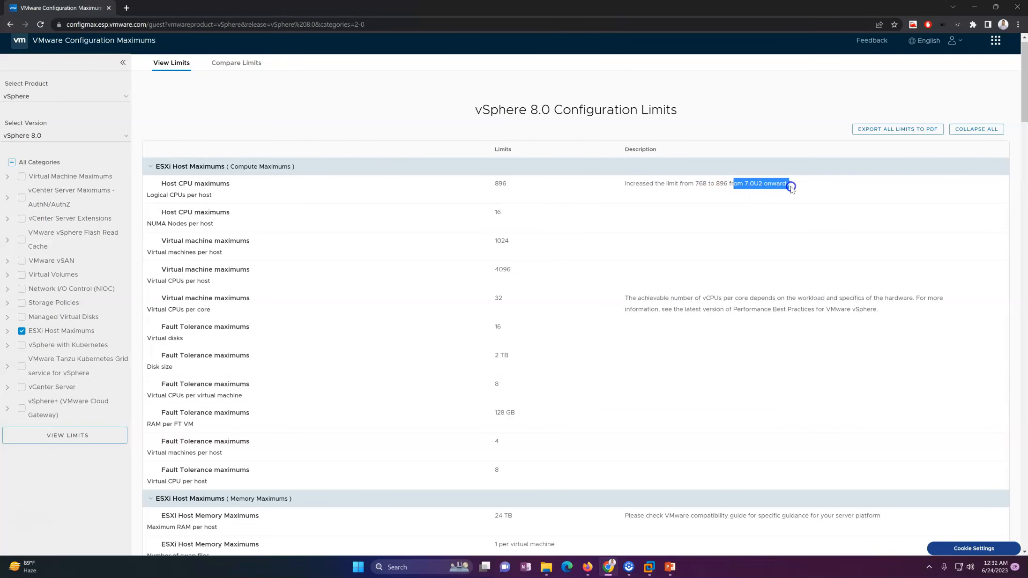
pyautogui.click(263, 270)
# Go over the virtual machines per host and virtual CPUs per host rows.
pyautogui.moveTo(159, 241); pyautogui.dragTo(248, 241)
pyautogui.click(310, 250)
pyautogui.moveTo(145, 252); pyautogui.dragTo(485, 241)
pyautogui.click(418, 252)
pyautogui.moveTo(162, 269); pyautogui.dragTo(280, 274)
pyautogui.click(269, 282)
pyautogui.moveTo(150, 281); pyautogui.dragTo(212, 281)
pyautogui.click(259, 281)
pyautogui.moveTo(149, 282); pyautogui.dragTo(323, 380)
pyautogui.click(433, 332)
pyautogui.moveTo(408, 308); pyautogui.dragTo(407, 307)
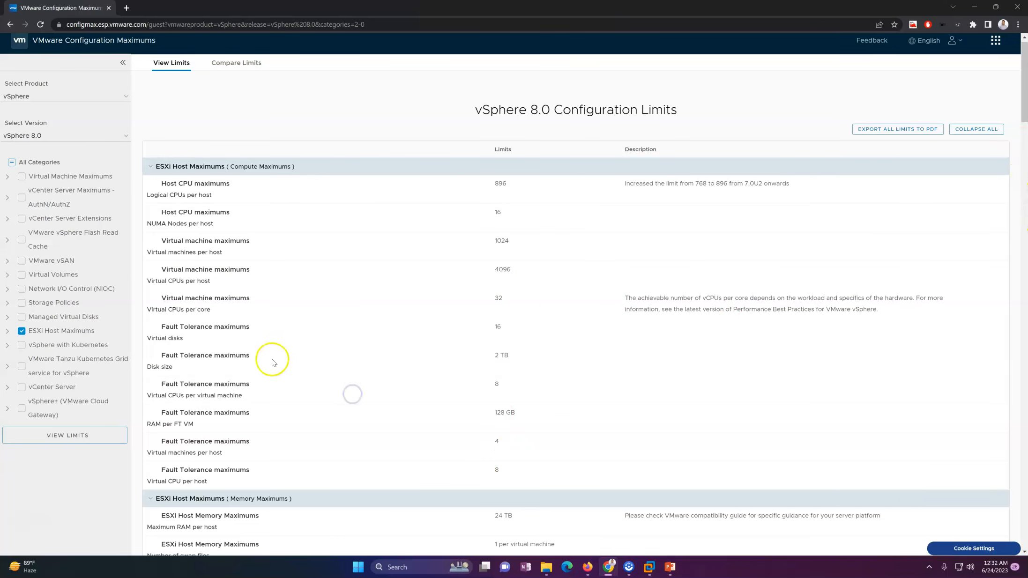
# Review the compute limits through Fault Tolerance, then uncheck ESXi Host Maximums.
pyautogui.moveTo(1024, 82)
pyautogui.mouseDown()
pyautogui.moveTo(1011, 248)
pyautogui.moveTo(1024, 92)
pyautogui.mouseUp()
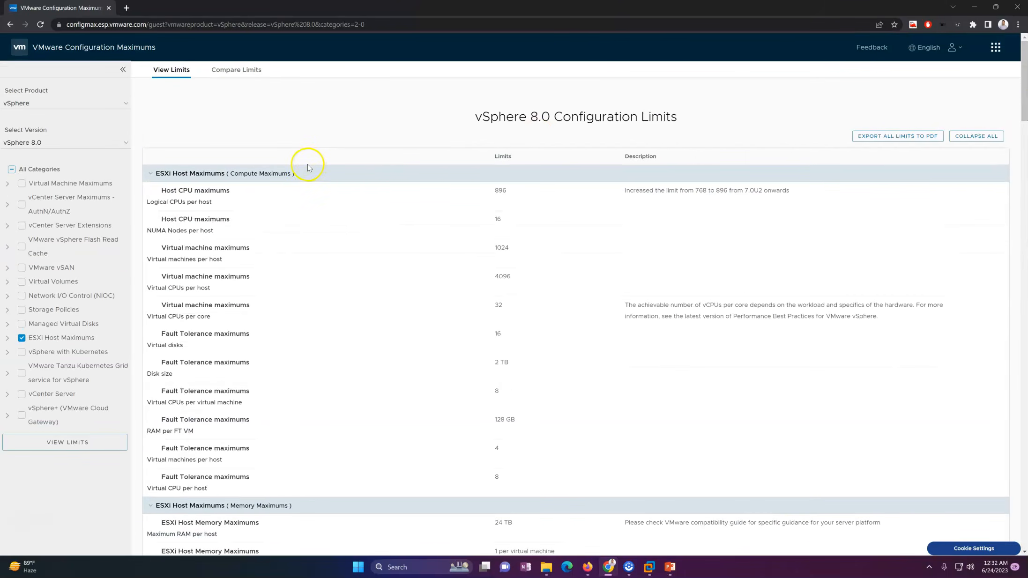
pyautogui.click(266, 133)
pyautogui.moveTo(498, 200); pyautogui.dragTo(541, 409)
pyautogui.moveTo(489, 156); pyautogui.dragTo(557, 156)
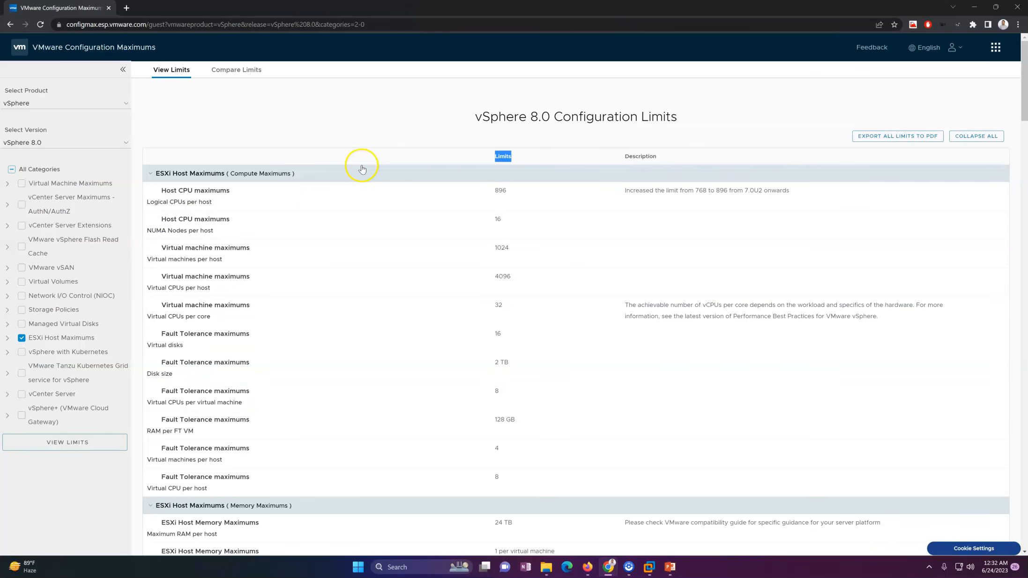
pyautogui.click(372, 103)
pyautogui.click(21, 339)
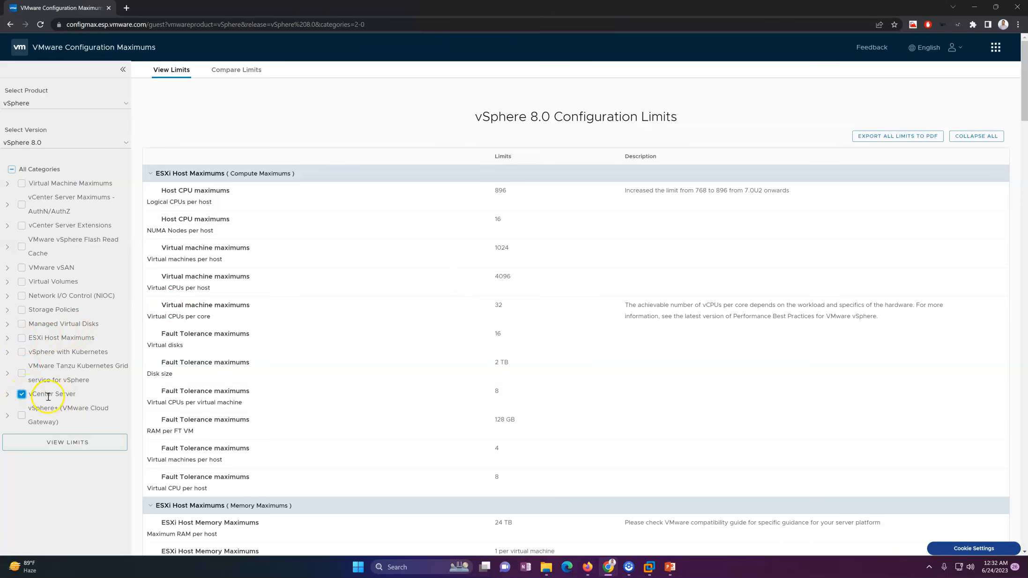
# Load vCenter Server limits: 2500 hosts, 40000 powered-on and 45000 registered VMs.
pyautogui.click(68, 444)
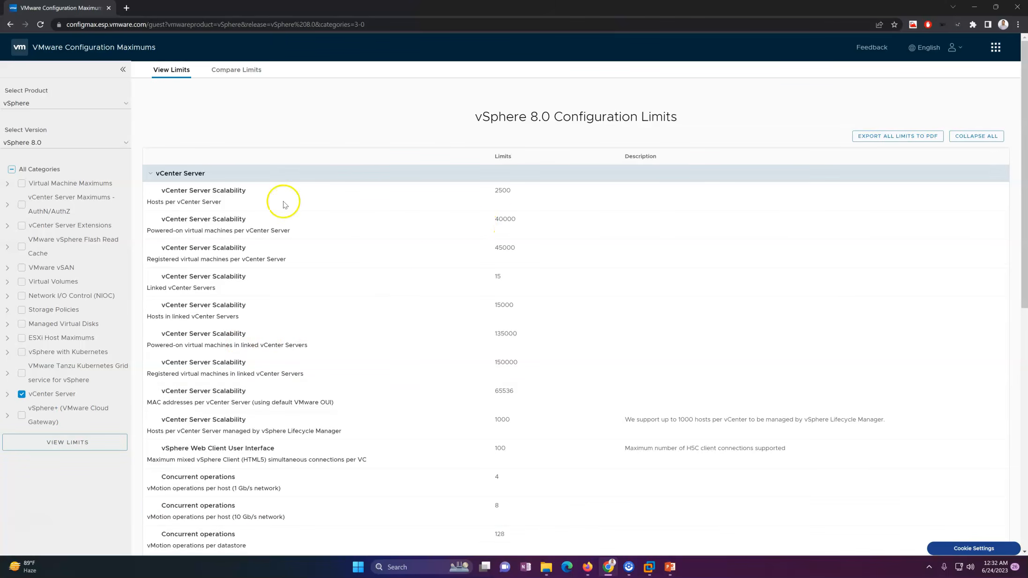
pyautogui.moveTo(160, 190); pyautogui.dragTo(271, 197)
pyautogui.click(269, 207)
pyautogui.moveTo(161, 203); pyautogui.dragTo(540, 195)
pyautogui.click(485, 202)
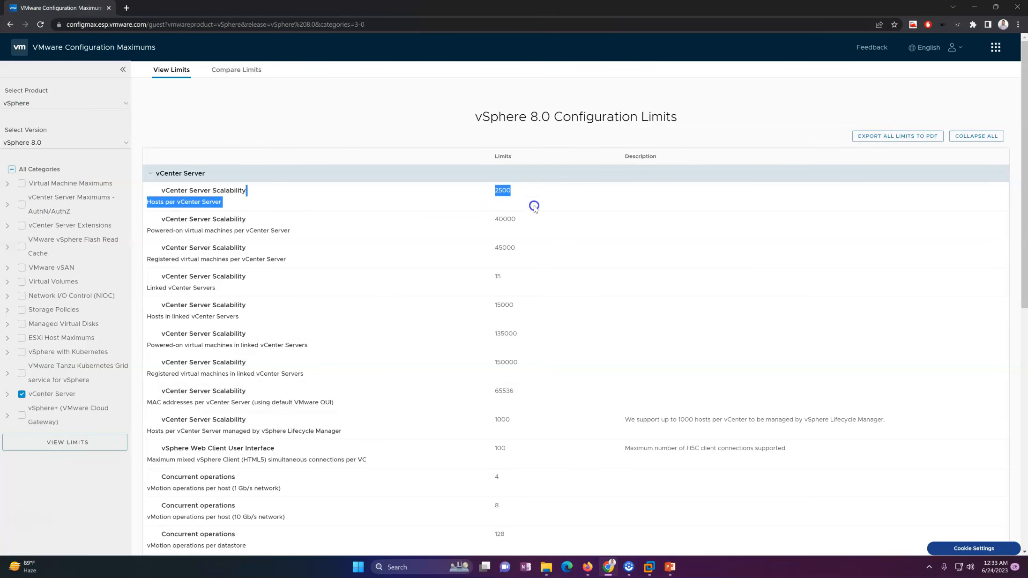
pyautogui.click(534, 206)
pyautogui.moveTo(149, 229); pyautogui.dragTo(299, 232)
pyautogui.moveTo(449, 222); pyautogui.dragTo(555, 221)
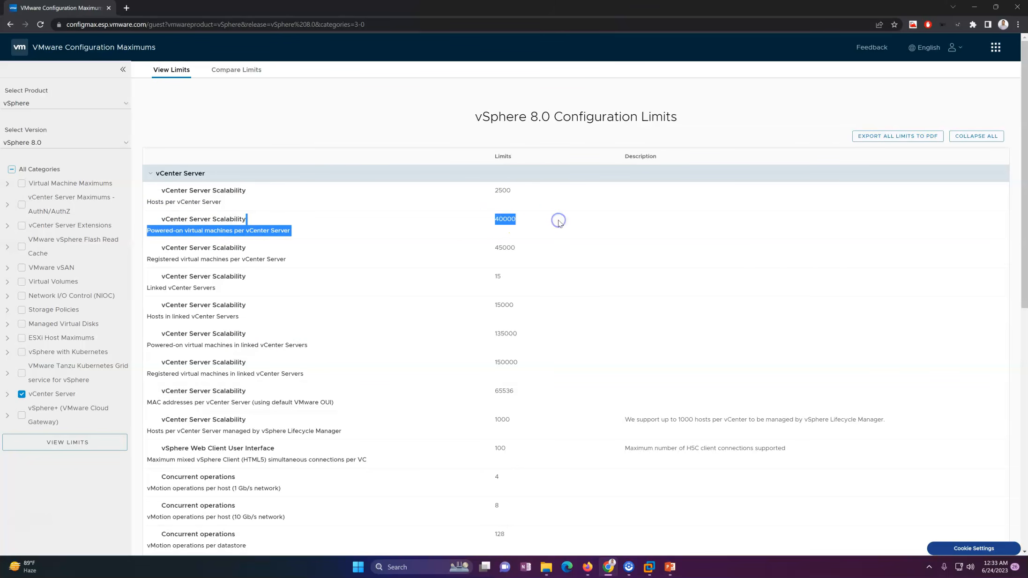
pyautogui.click(548, 224)
pyautogui.click(491, 250)
pyautogui.moveTo(491, 250); pyautogui.dragTo(547, 251)
pyautogui.click(551, 283)
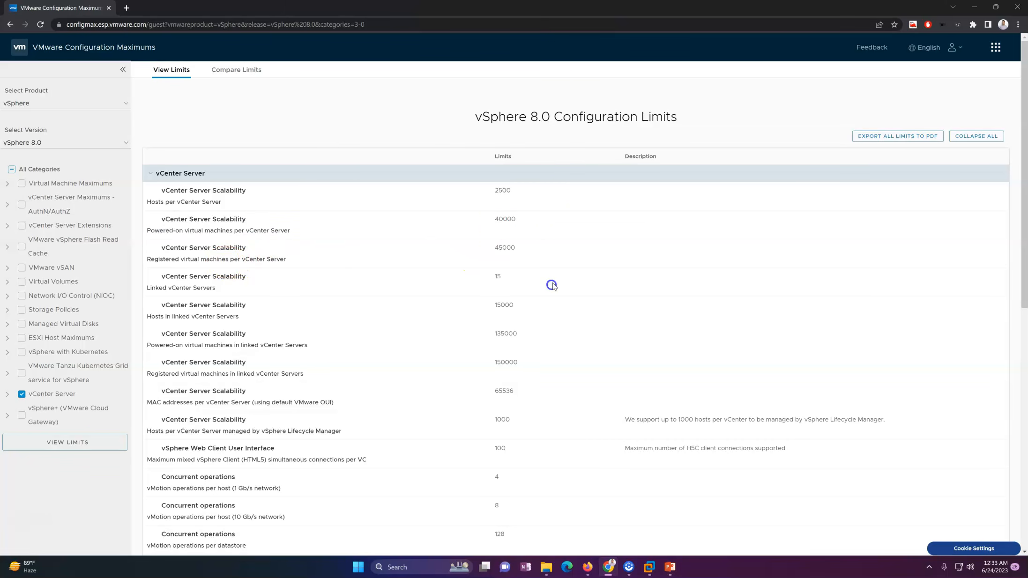
pyautogui.moveTo(488, 195); pyautogui.dragTo(525, 408)
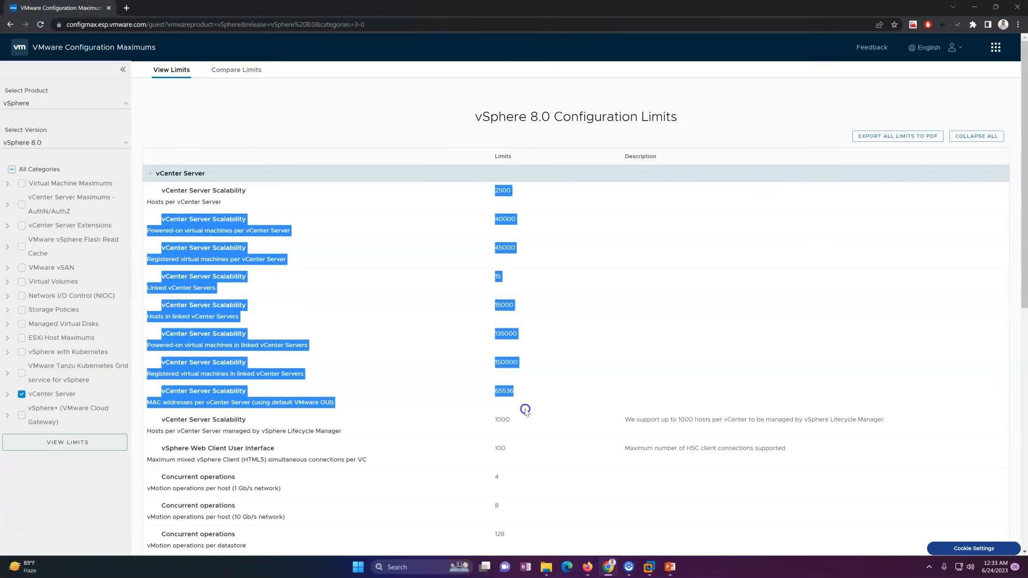
# Scroll down to the 10 Gb/s vMotion and 1 TB content library item limits.
pyautogui.scroll(-3, 1024, 216)
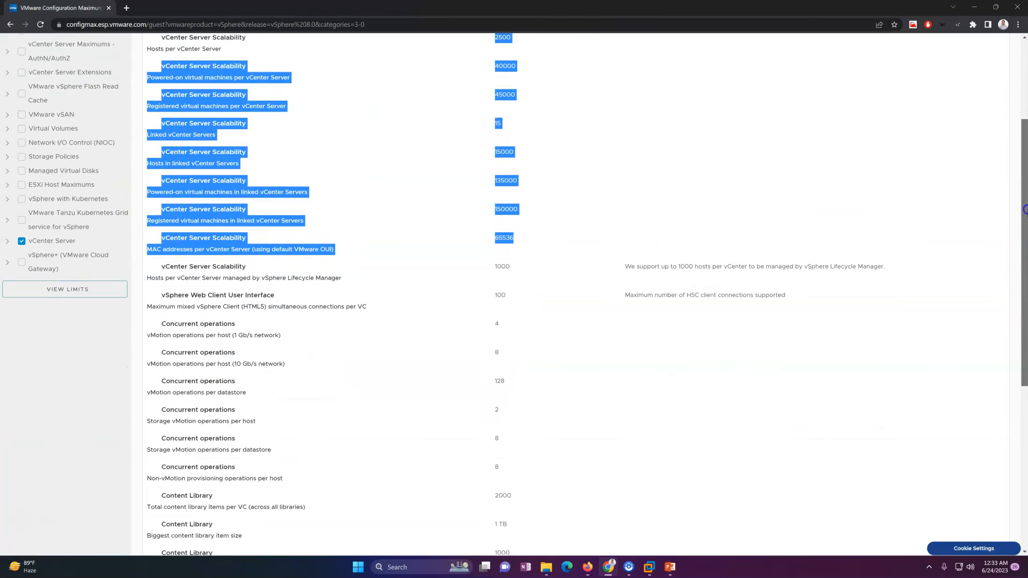
pyautogui.scroll(3, 1024, 209)
pyautogui.click(493, 202)
pyautogui.scroll(-4, 1025, 281)
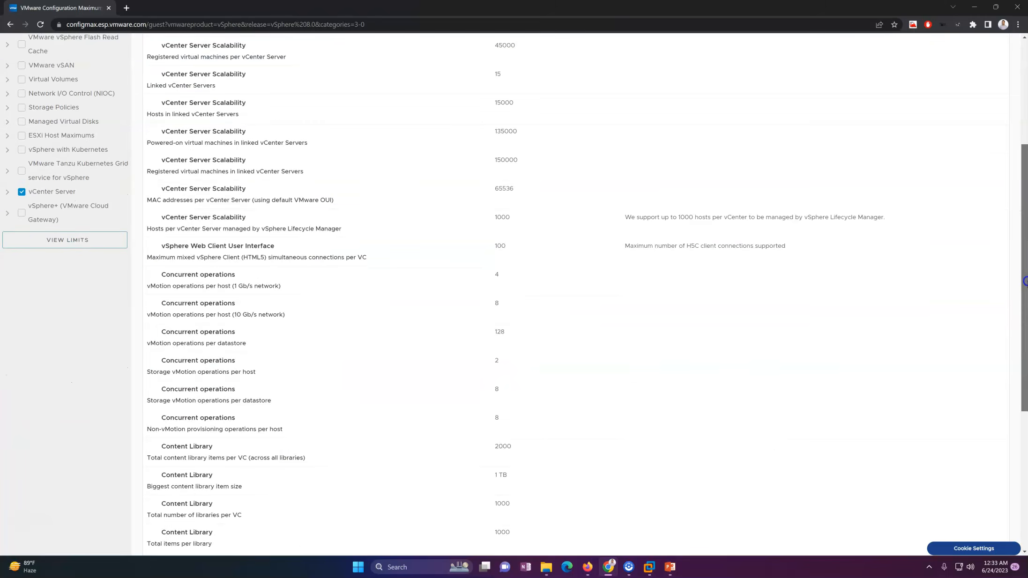
pyautogui.moveTo(201, 318); pyautogui.dragTo(261, 318)
pyautogui.click(369, 319)
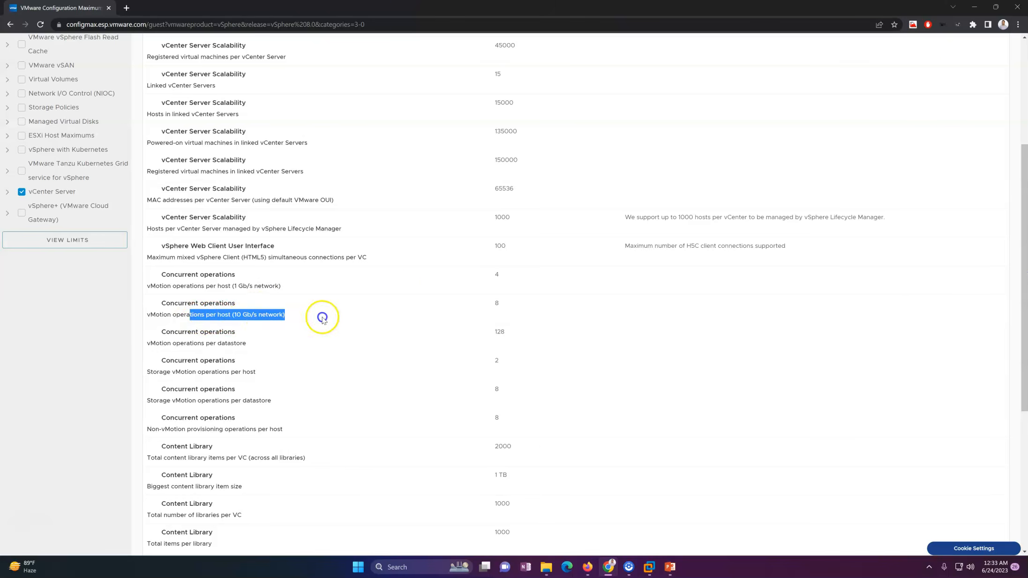
pyautogui.click(520, 298)
pyautogui.moveTo(1024, 328); pyautogui.dragTo(1025, 405)
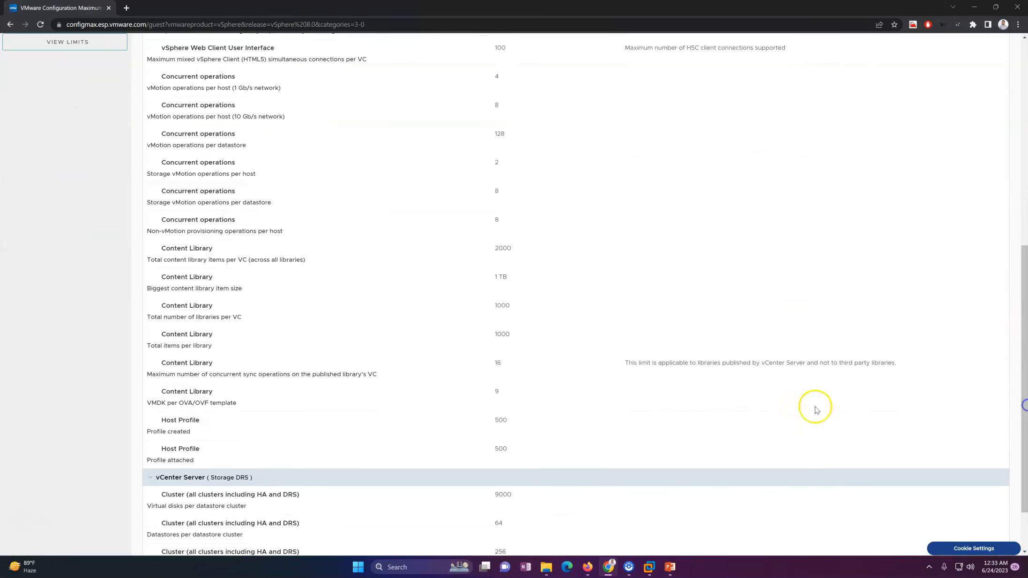
pyautogui.click(167, 275)
pyautogui.moveTo(167, 276); pyautogui.dragTo(527, 291)
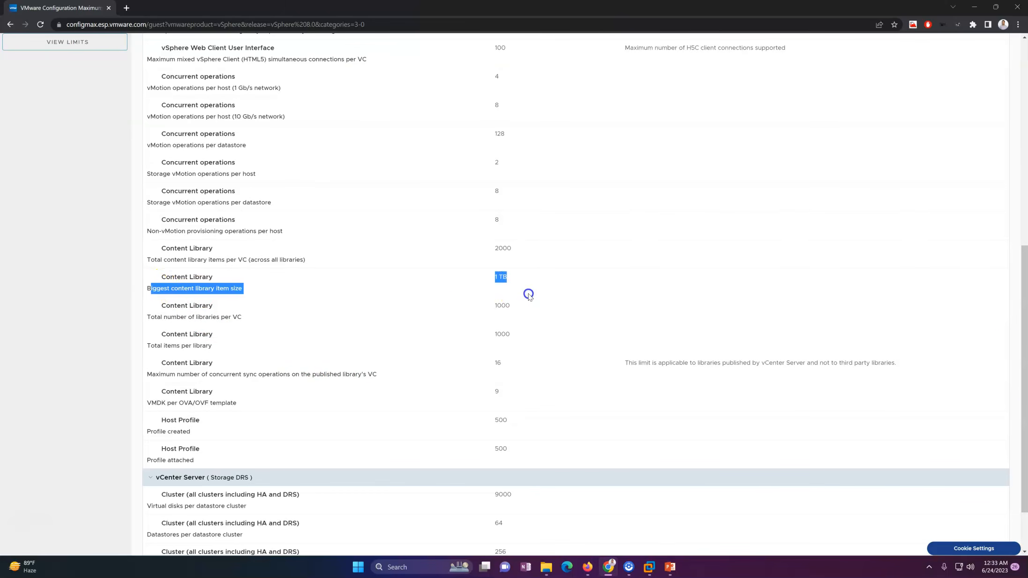
pyautogui.click(560, 282)
pyautogui.moveTo(1025, 355); pyautogui.dragTo(1024, 159)
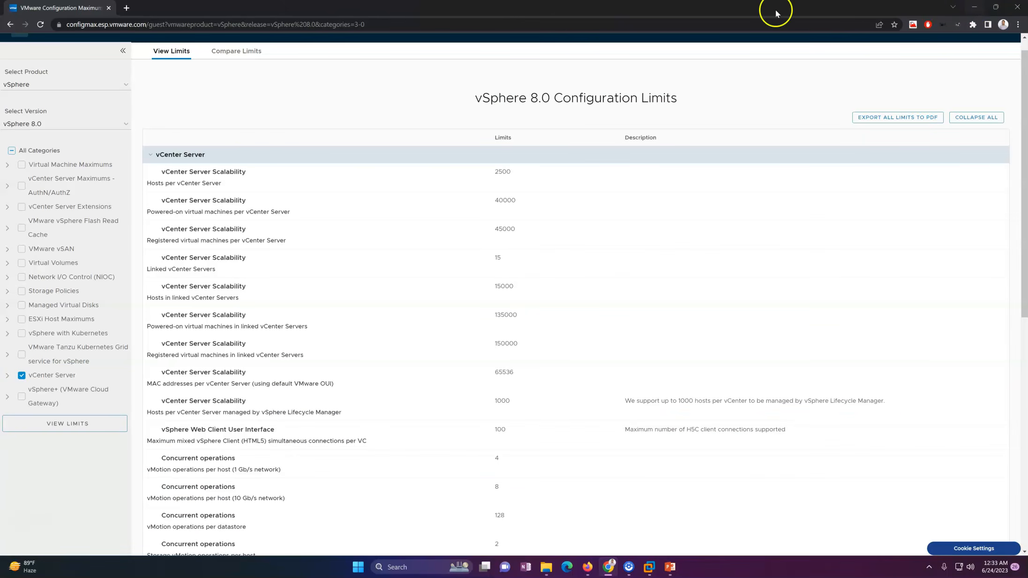
# Highlight the configmax site address, then minimize Chrome.
pyautogui.click(146, 25)
pyautogui.moveTo(147, 26); pyautogui.dragTo(71, 24)
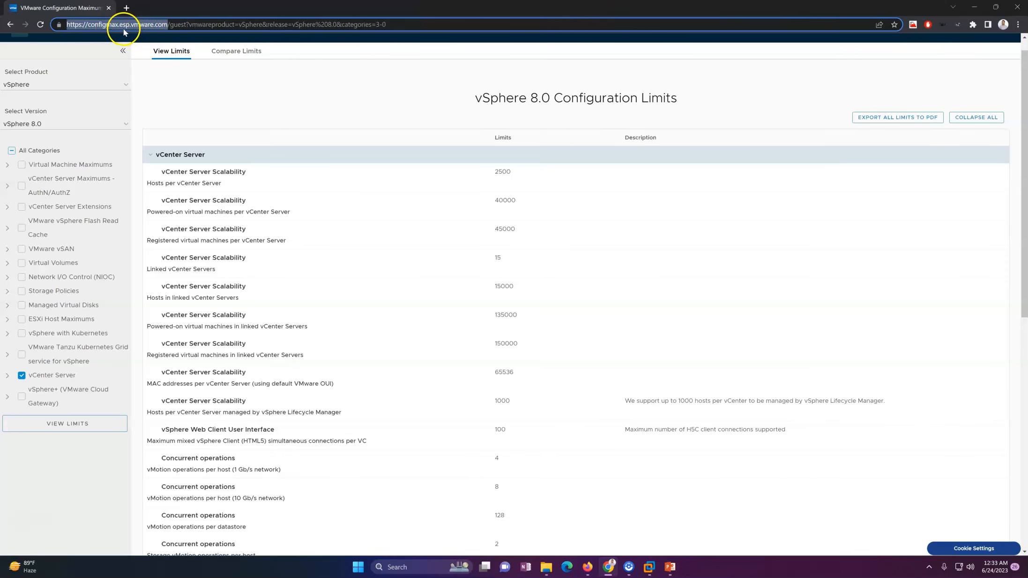
pyautogui.click(977, 8)
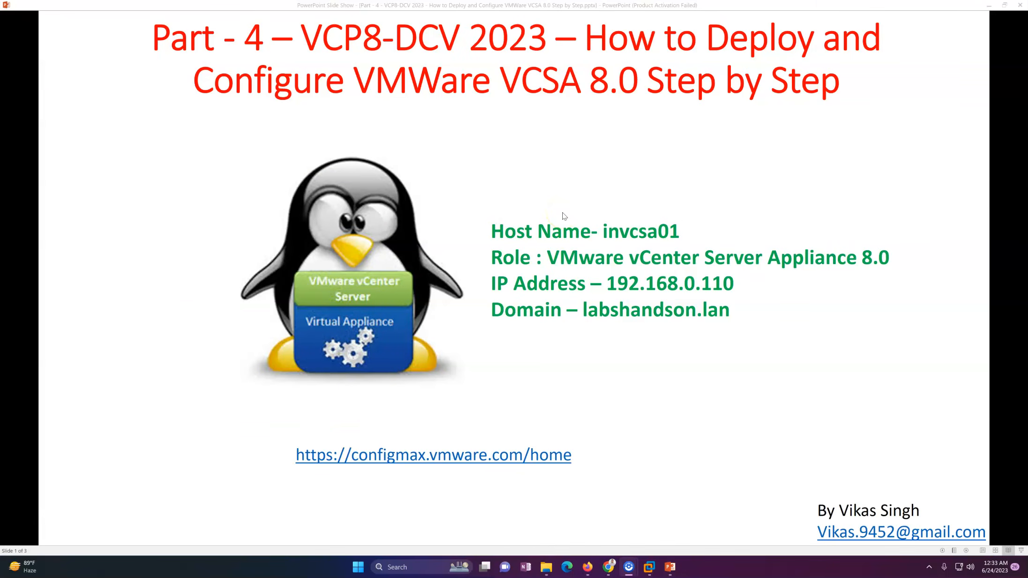
# Advance to the demo environment slide and switch to VMware Workstation.
pyautogui.click(606, 181)
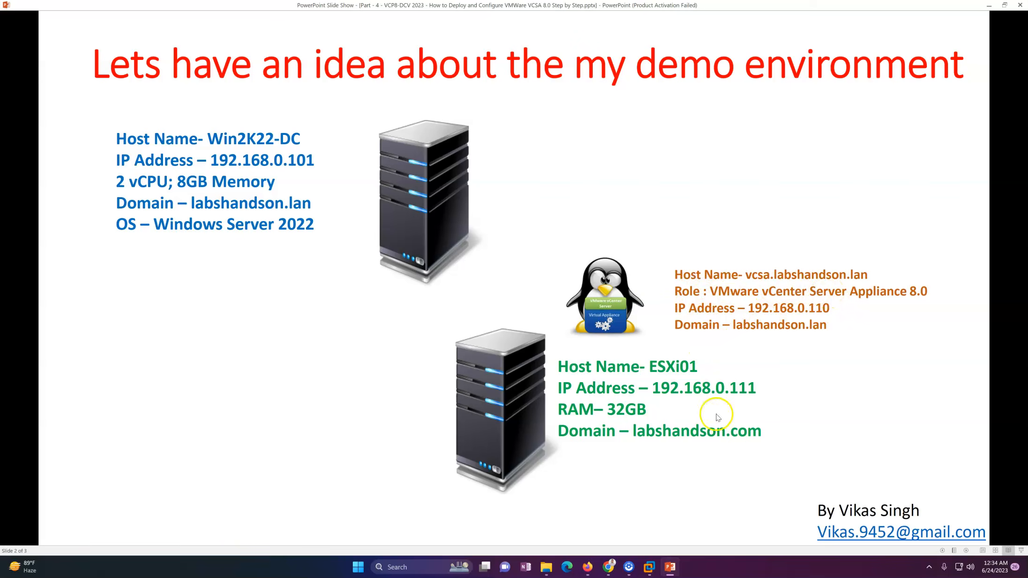
pyautogui.moveTo(653, 568)
pyautogui.click(621, 511)
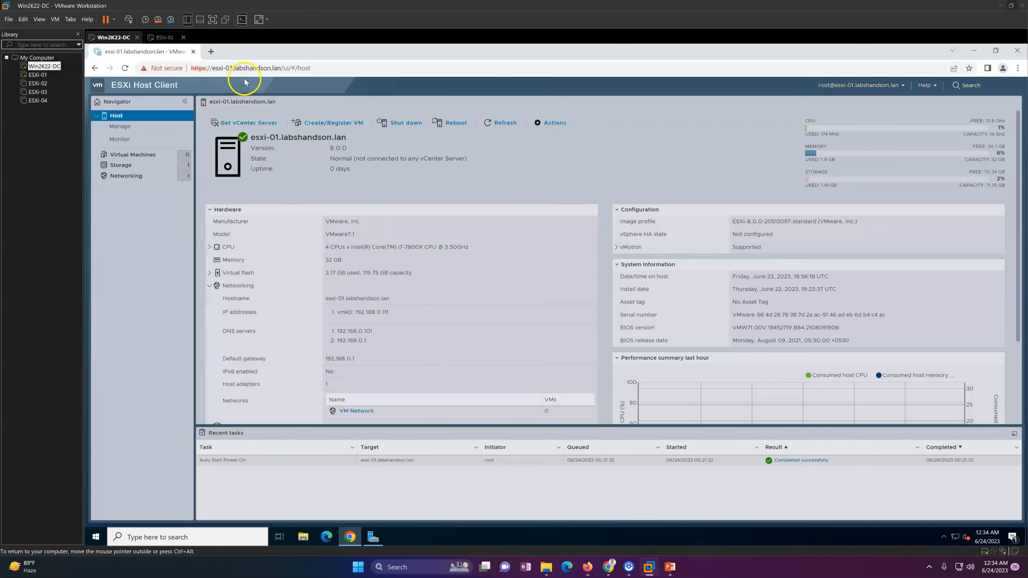
# Open the Downloads folder in File Explorer inside the Win2K22-DC VM.
pyautogui.click(132, 155)
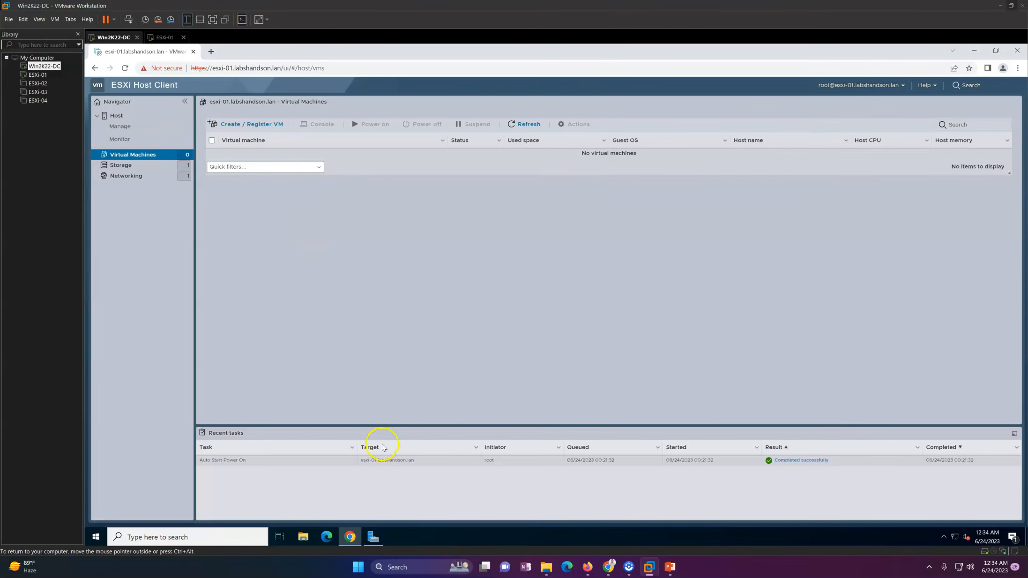
pyautogui.click(349, 537)
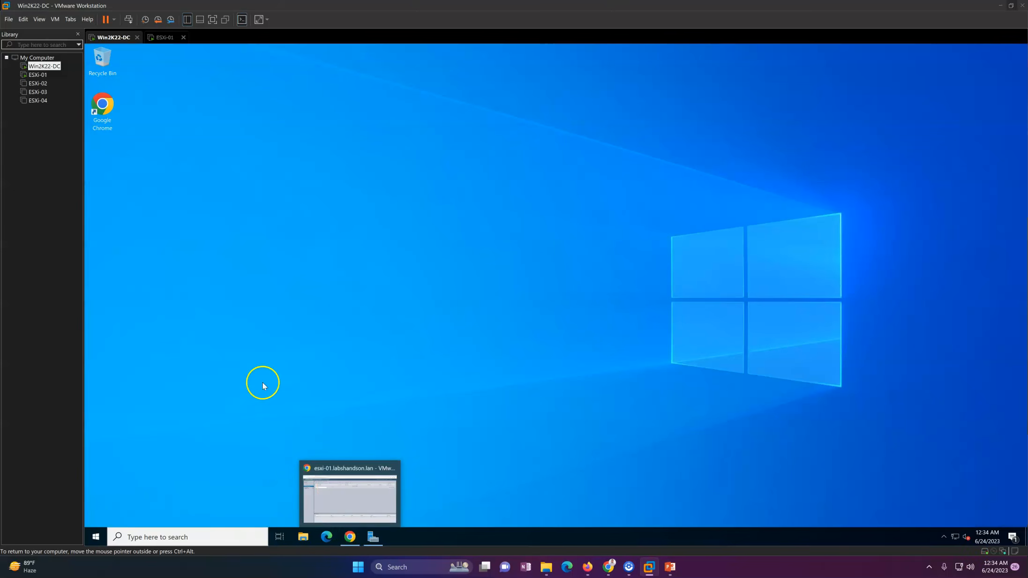
pyautogui.click(303, 536)
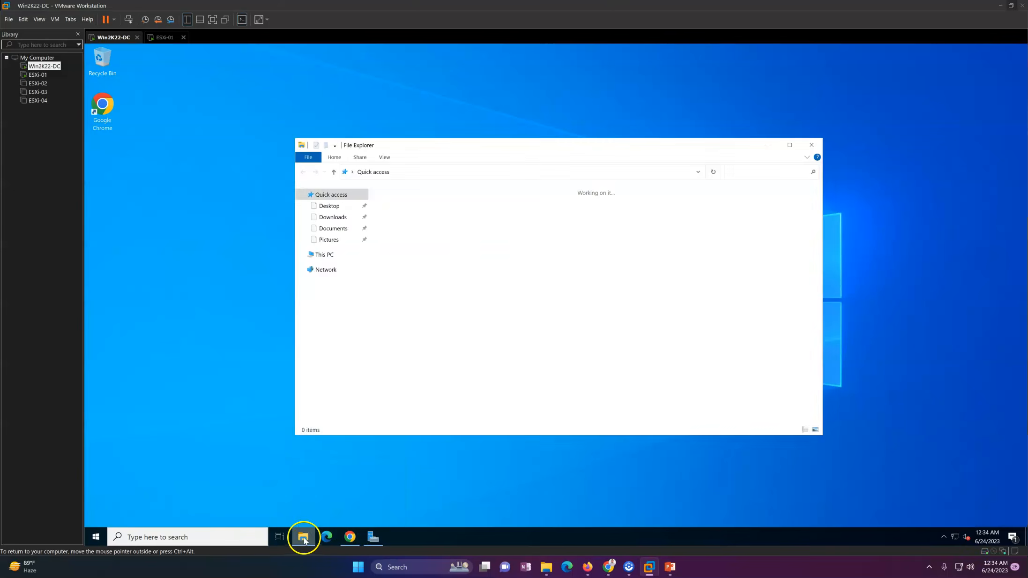
pyautogui.click(341, 216)
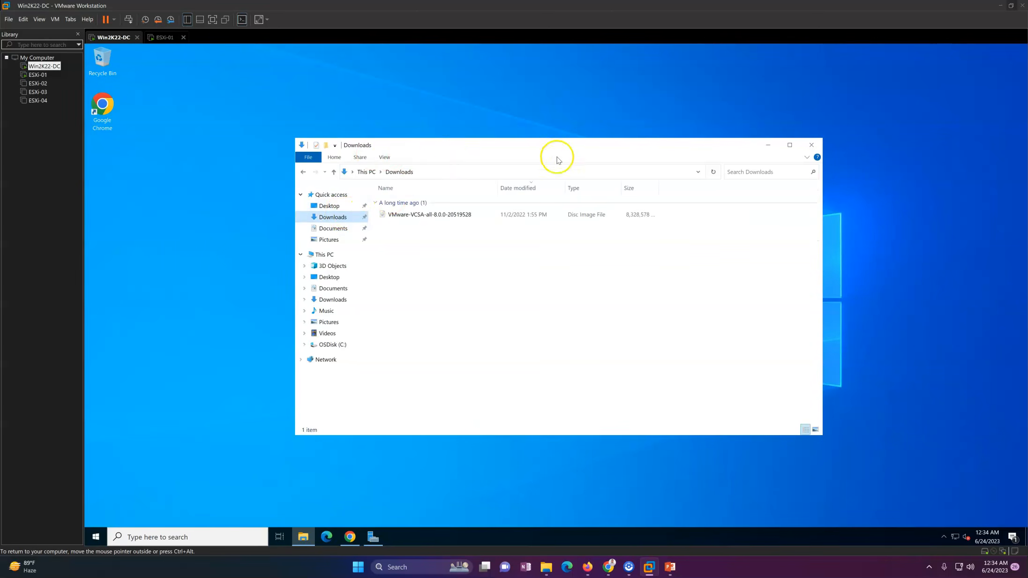
pyautogui.click(789, 145)
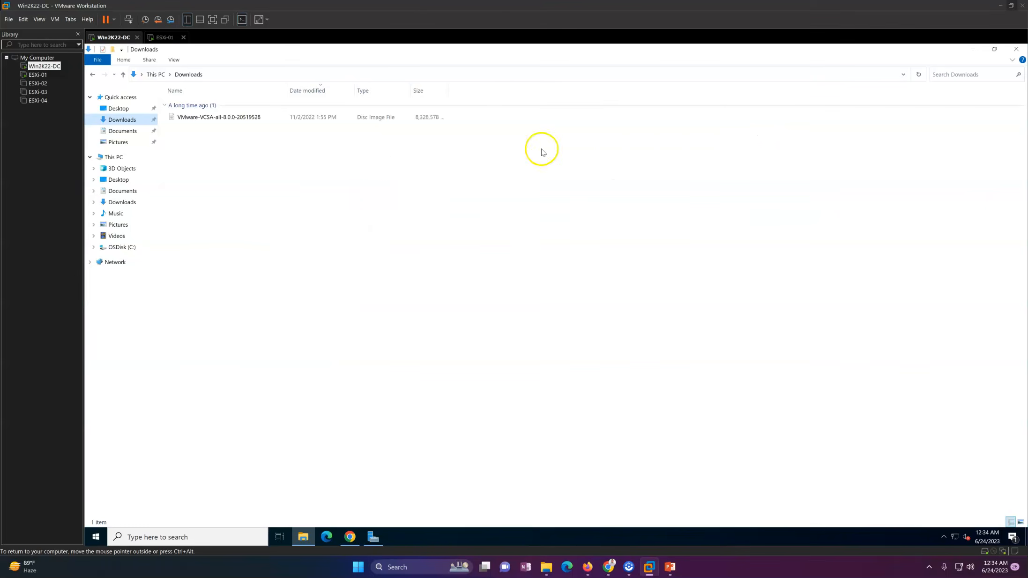
# Mount the VMware-VCSA-all-8.0.0-20519528 ISO and run installer.exe from vcsa-ui-installer\win32.
pyautogui.click(222, 122)
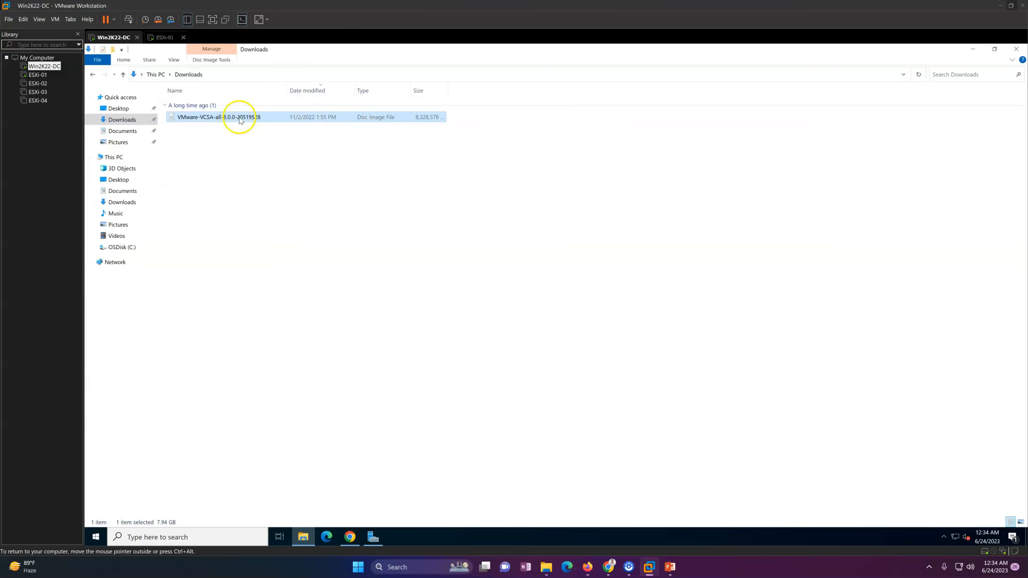
pyautogui.doubleClick(240, 119)
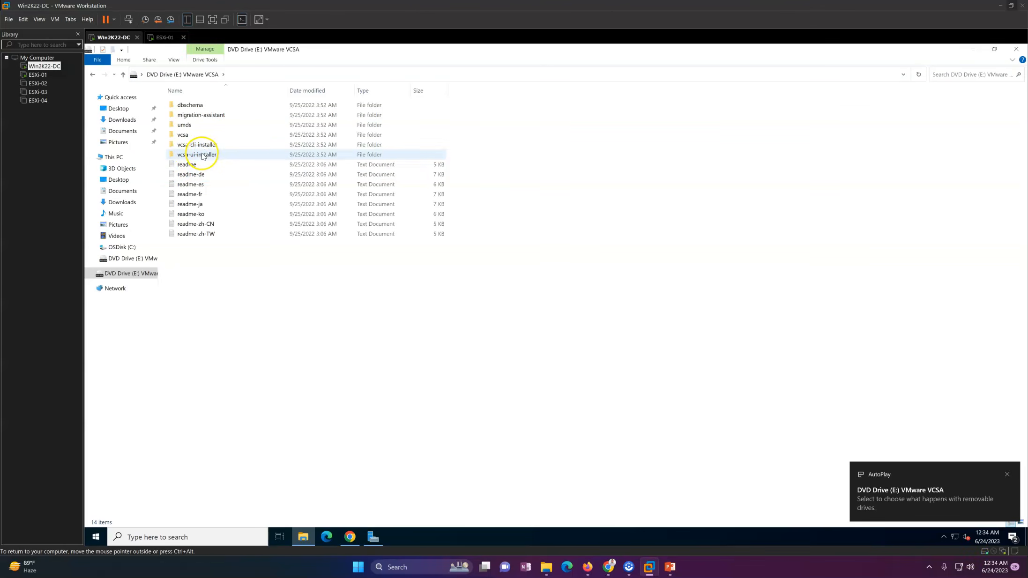
pyautogui.doubleClick(218, 156)
pyautogui.doubleClick(187, 126)
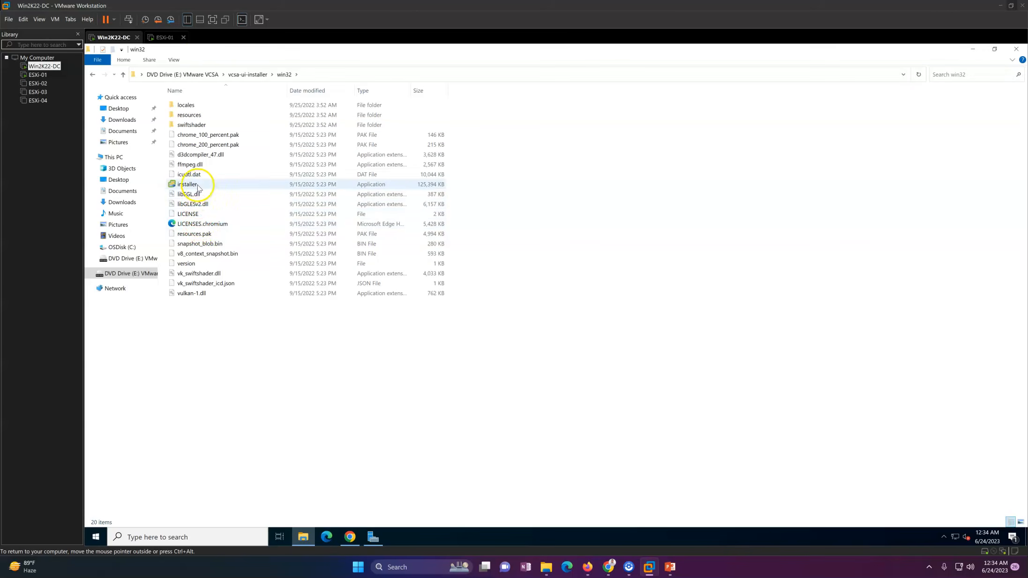
pyautogui.doubleClick(198, 186)
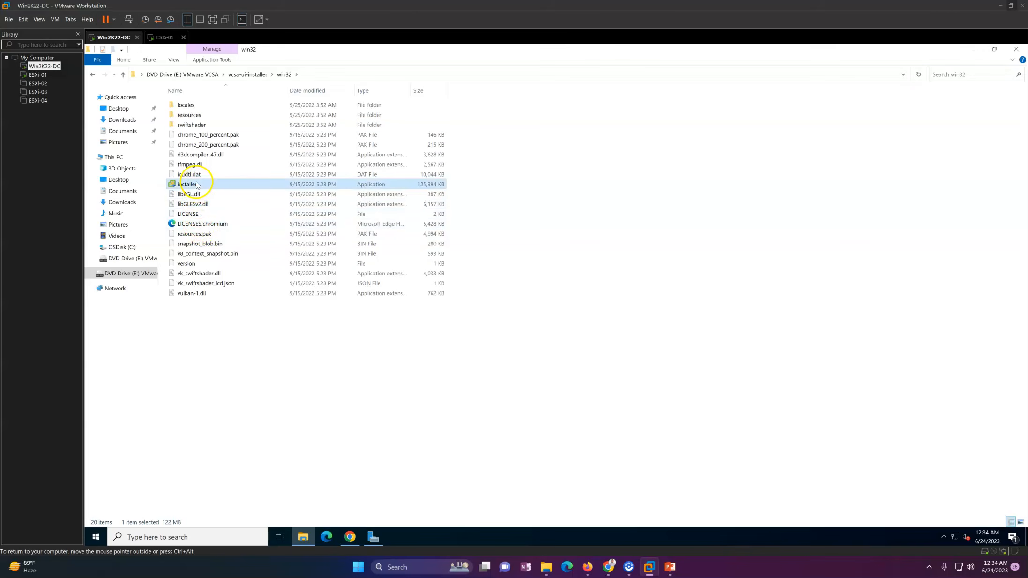
pyautogui.click(248, 75)
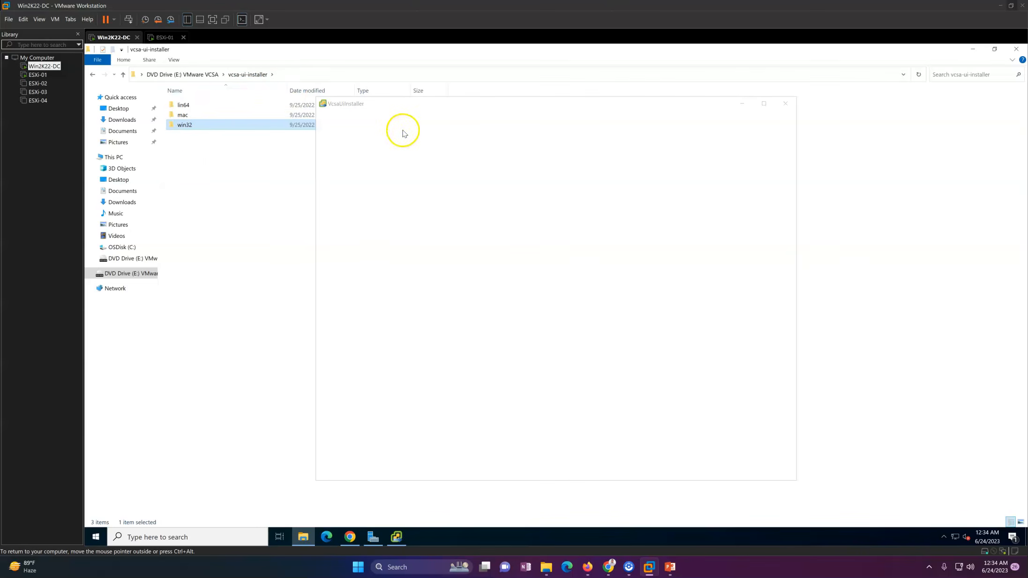
pyautogui.click(1015, 50)
# Move the vCenter Server Installer window up and to the left.
pyautogui.moveTo(595, 101); pyautogui.dragTo(579, 77)
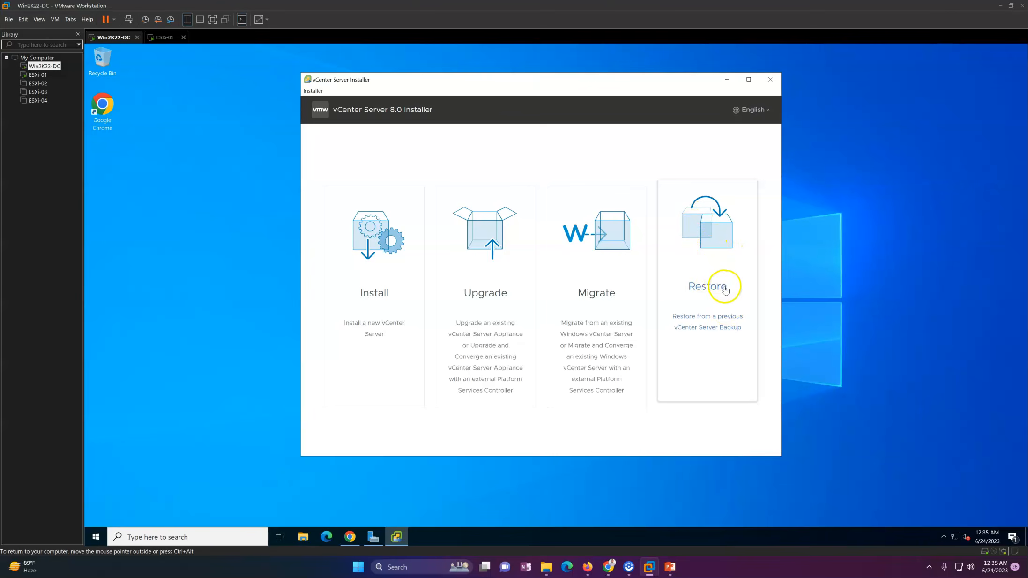
# Choose Install, accept the license agreement, and start entering 192.168.0 as the ESXi host.
pyautogui.click(399, 287)
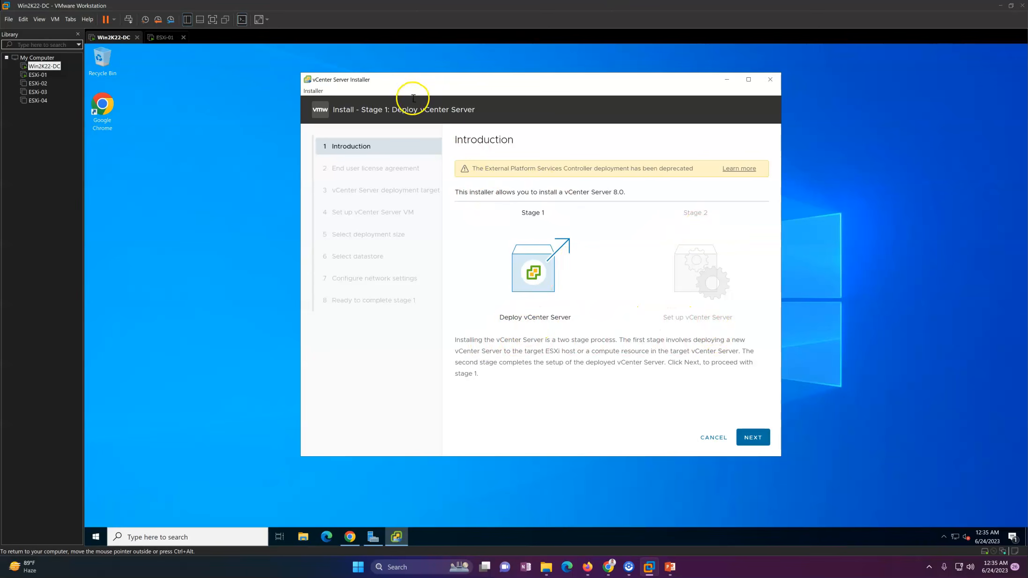
pyautogui.click(753, 437)
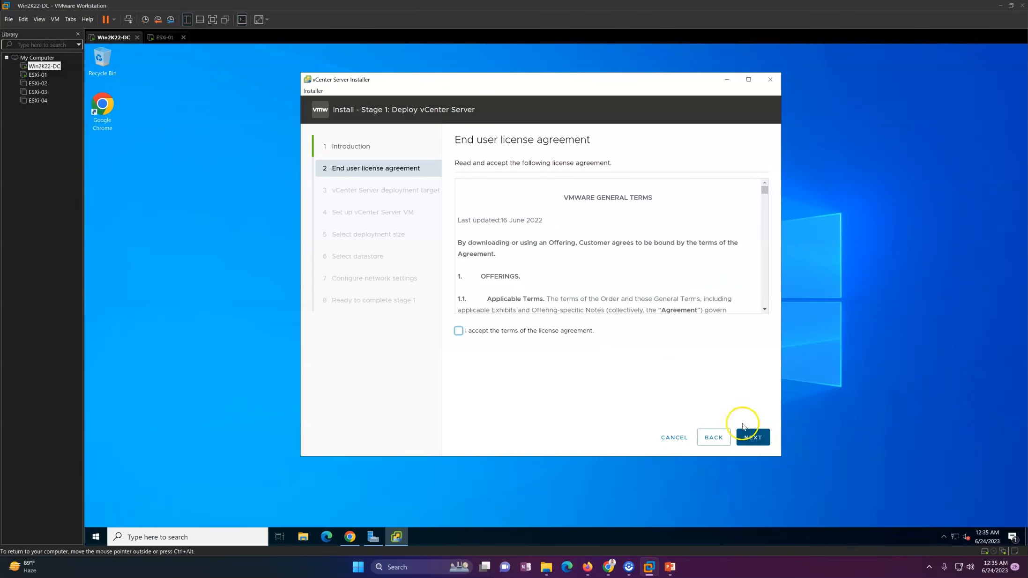
pyautogui.click(752, 437)
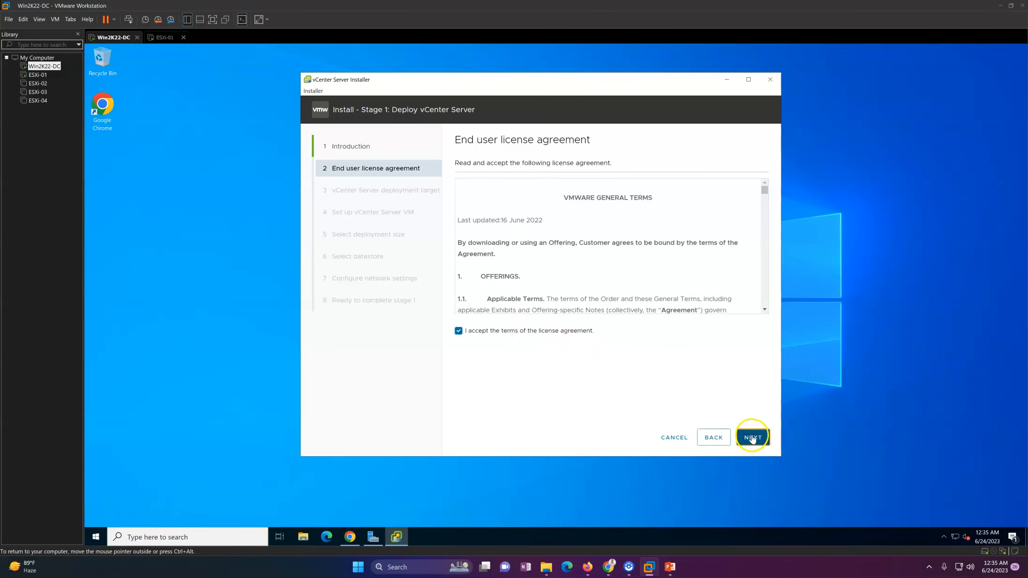
pyautogui.moveTo(459, 201); pyautogui.dragTo(585, 202)
pyautogui.click(600, 203)
pyautogui.write('192.168.0.111')
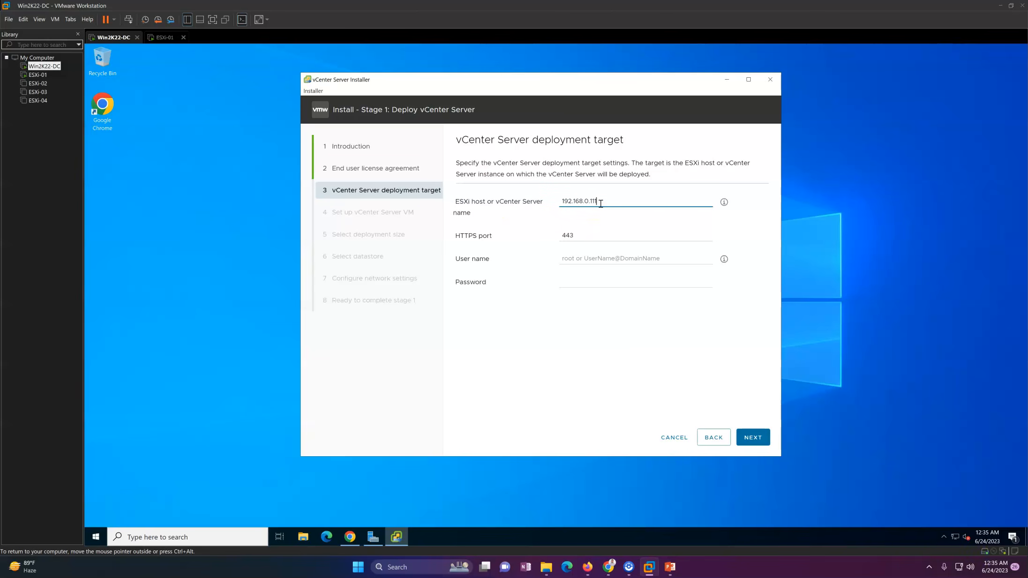
# Connect to ESXi host 192.168.0.111 as root, re-entering the password and accepting its certificate.
pyautogui.click(619, 257)
pyautogui.write('root')
pyautogui.press('Tab')
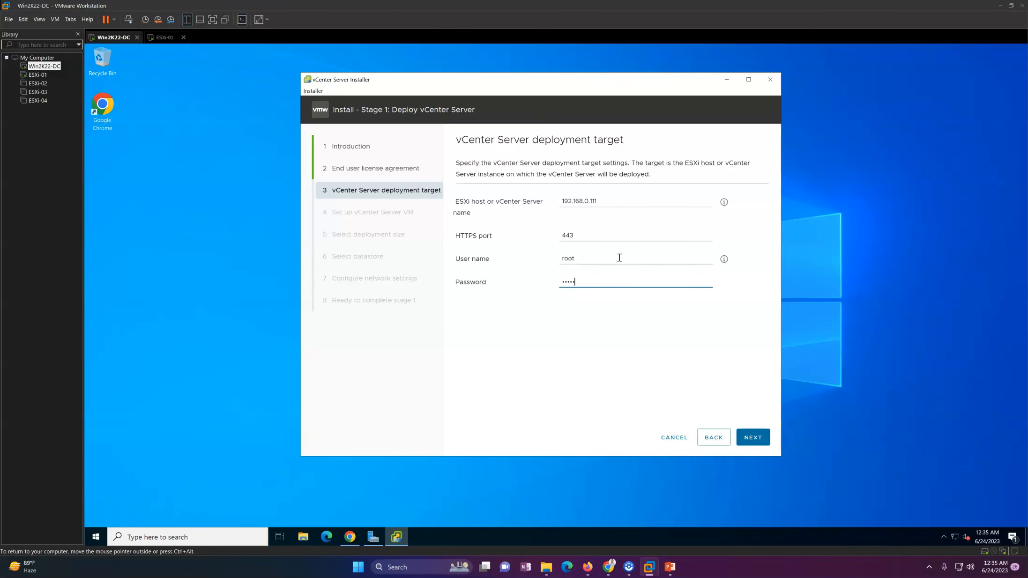
pyautogui.press('Return')
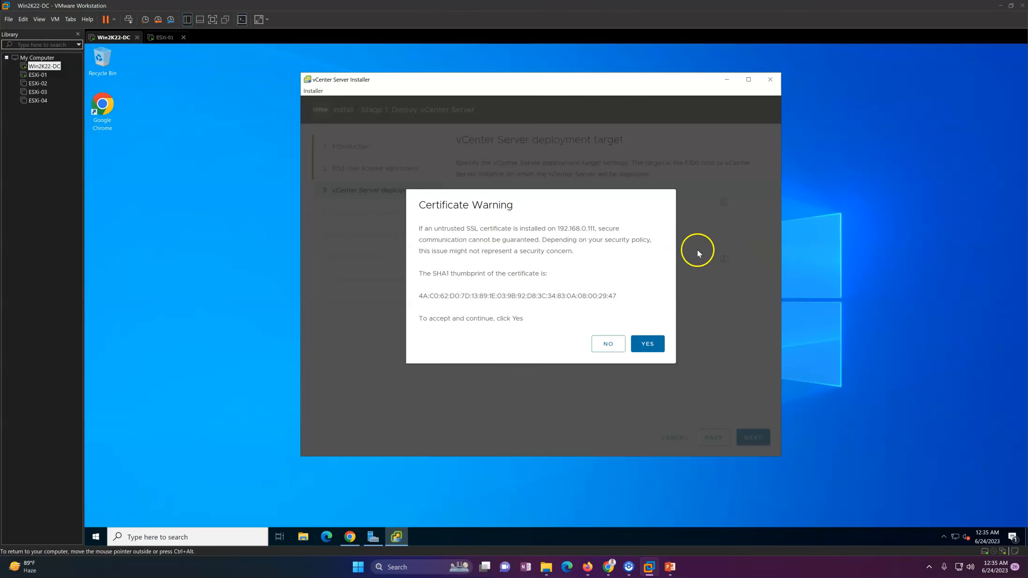
pyautogui.click(648, 344)
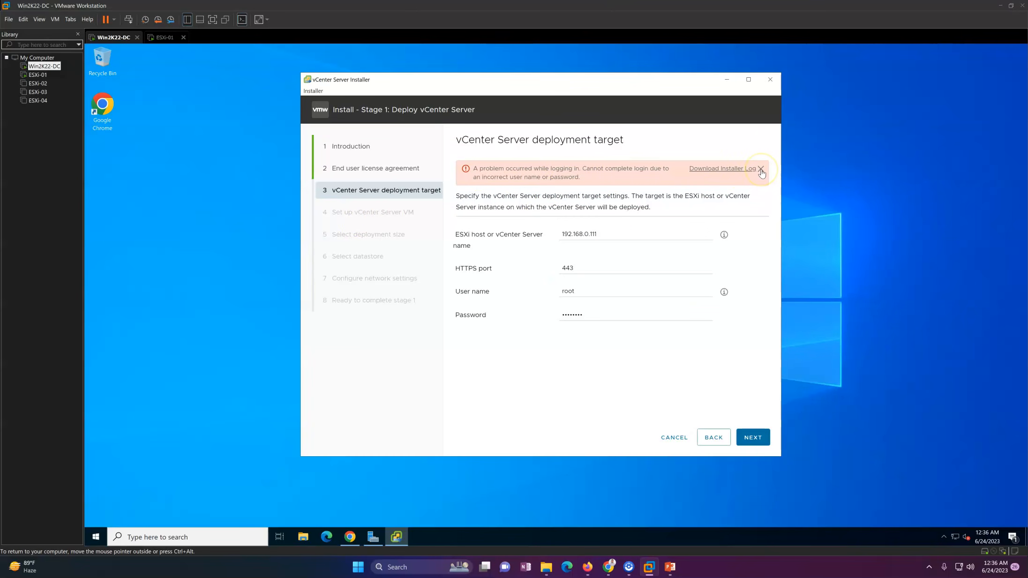
pyautogui.click(760, 170)
pyautogui.moveTo(628, 281); pyautogui.dragTo(532, 283)
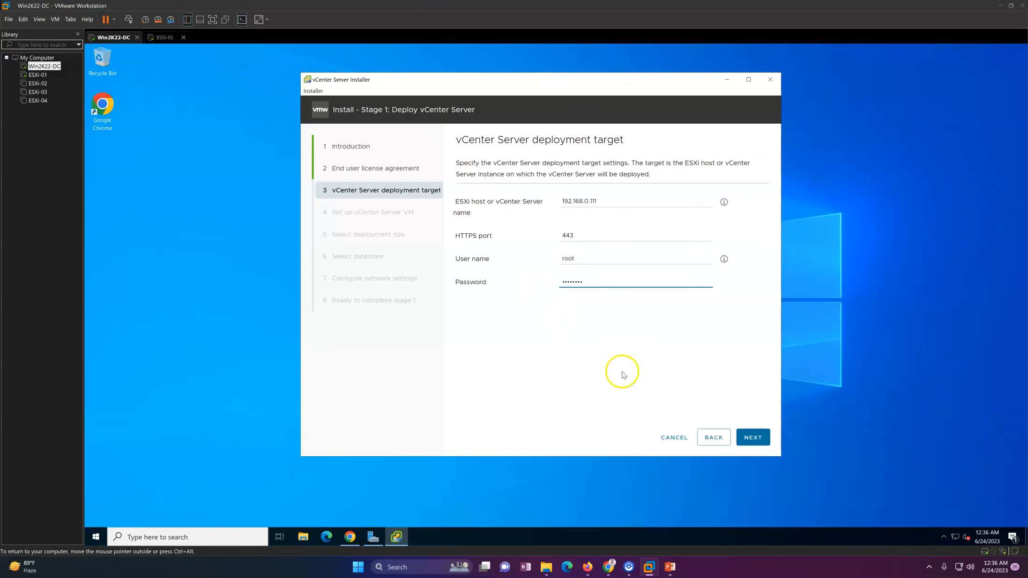
pyautogui.click(768, 438)
pyautogui.click(655, 347)
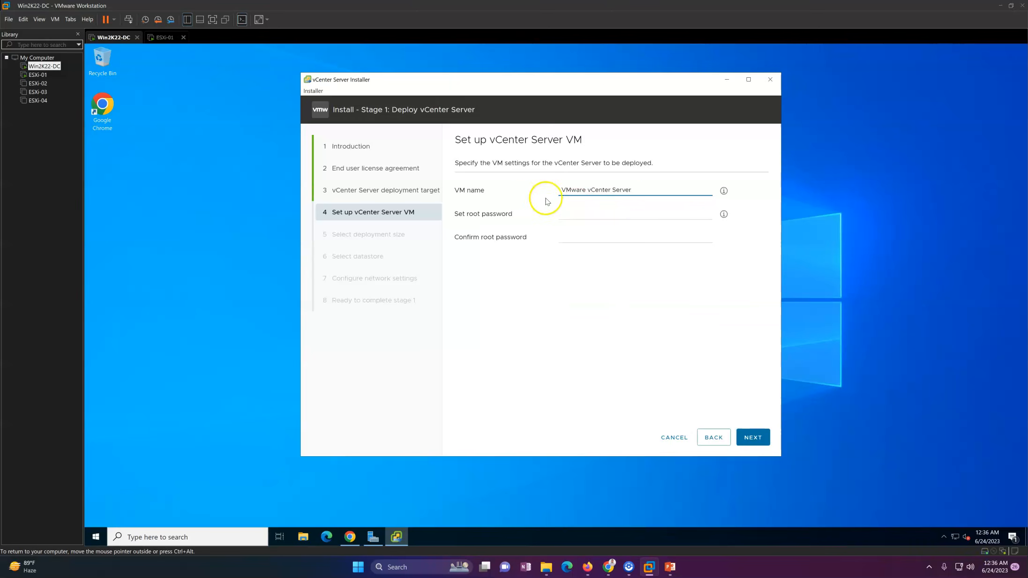
# Name the appliance VM 'vcsa', enter a matching root password in both fields, and continue.
pyautogui.moveTo(644, 190); pyautogui.dragTo(539, 194)
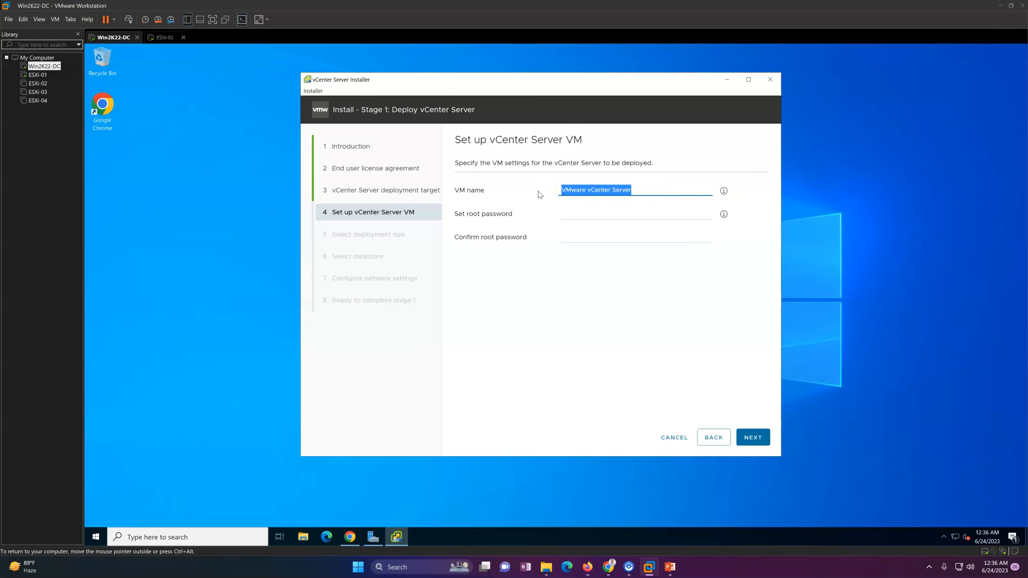
pyautogui.write('vcsa')
pyautogui.click(576, 214)
pyautogui.write('V')
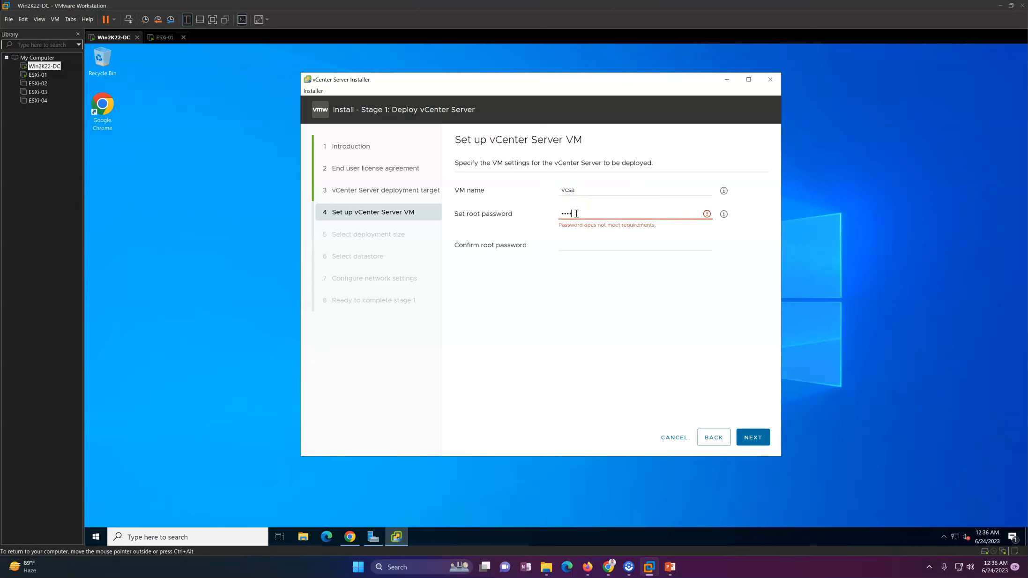
pyautogui.press('Tab')
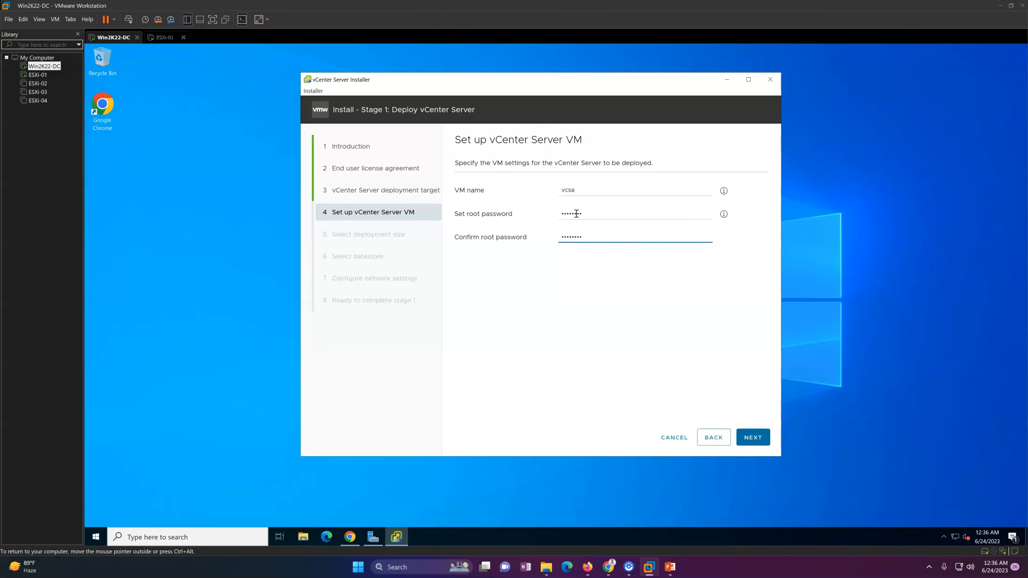
pyautogui.click(760, 438)
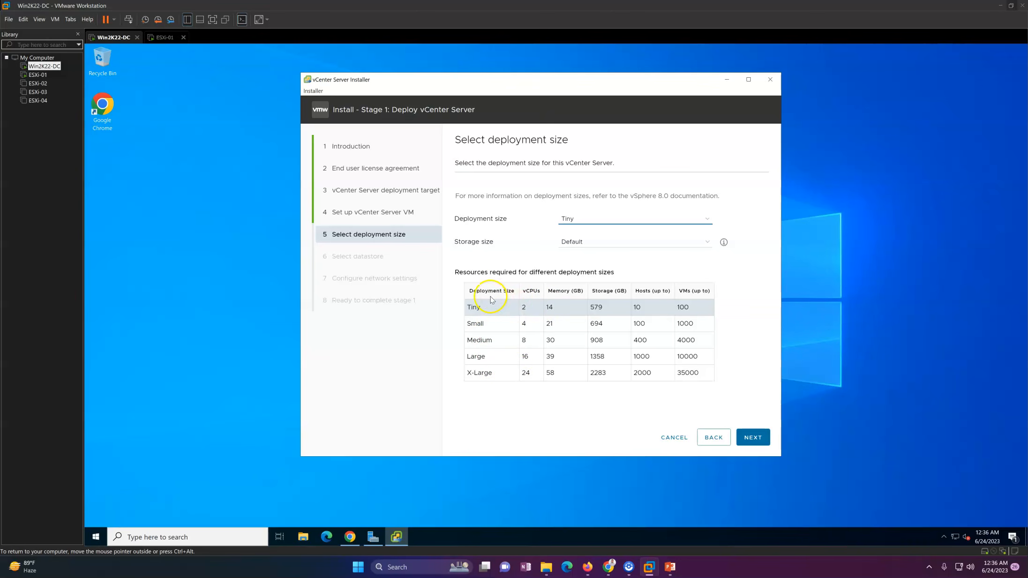
# Choose Small deployment size (21 GB memory, 694 GB storage, 100 hosts, 1000 VMs) with Default storage.
pyautogui.click(496, 327)
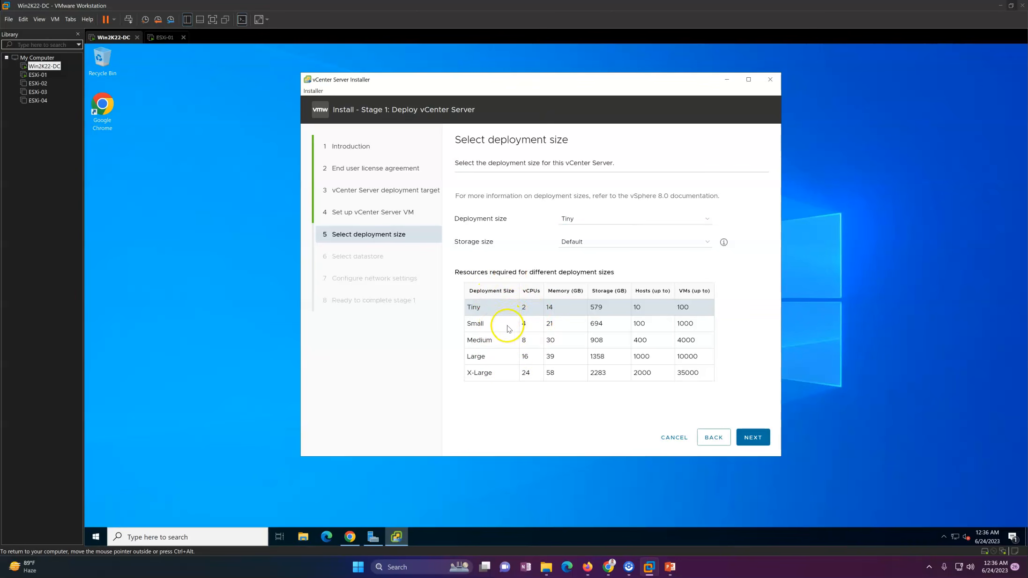
pyautogui.click(600, 225)
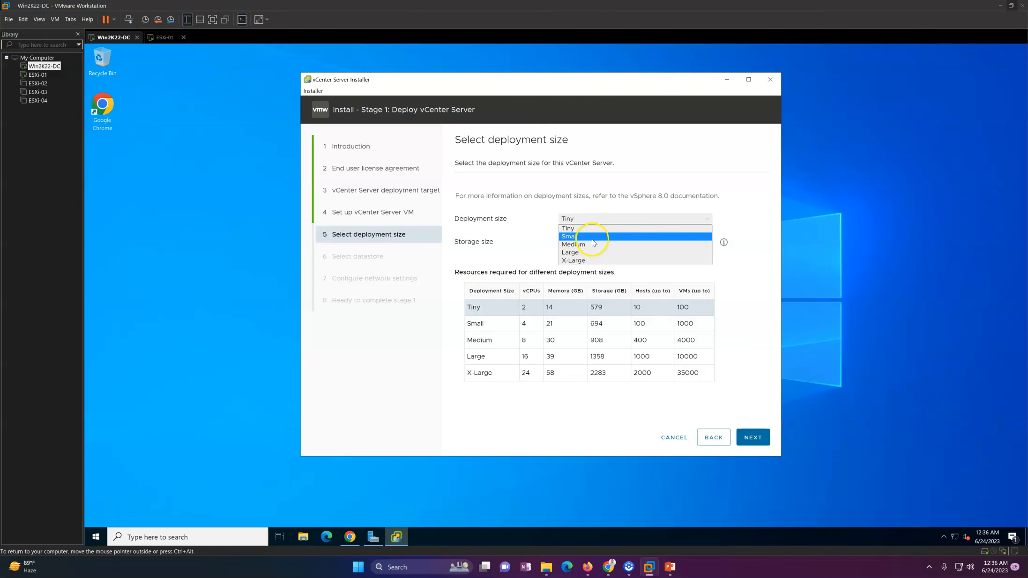
pyautogui.click(592, 239)
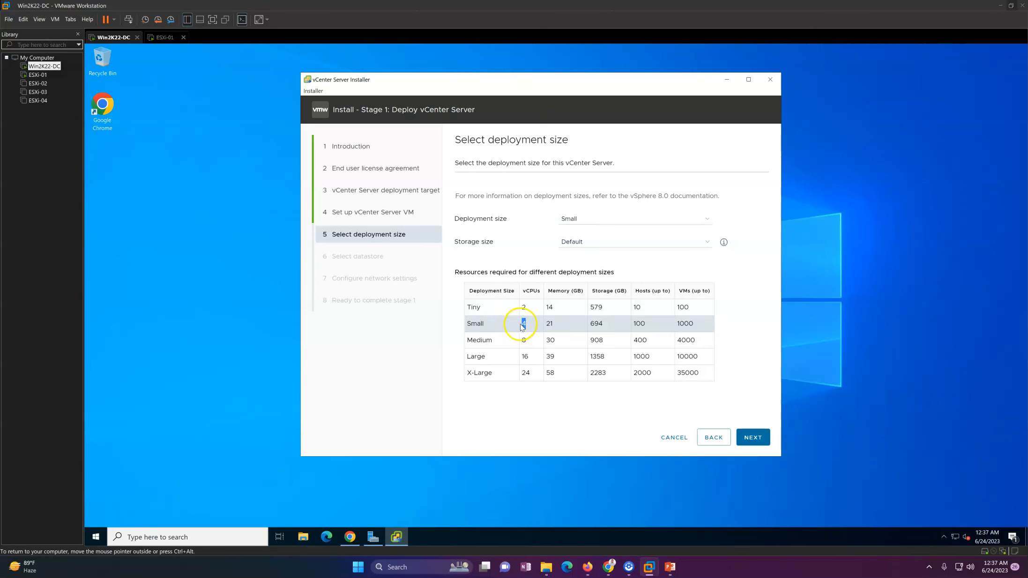
pyautogui.moveTo(557, 328); pyautogui.dragTo(543, 327)
pyautogui.moveTo(611, 329); pyautogui.dragTo(587, 328)
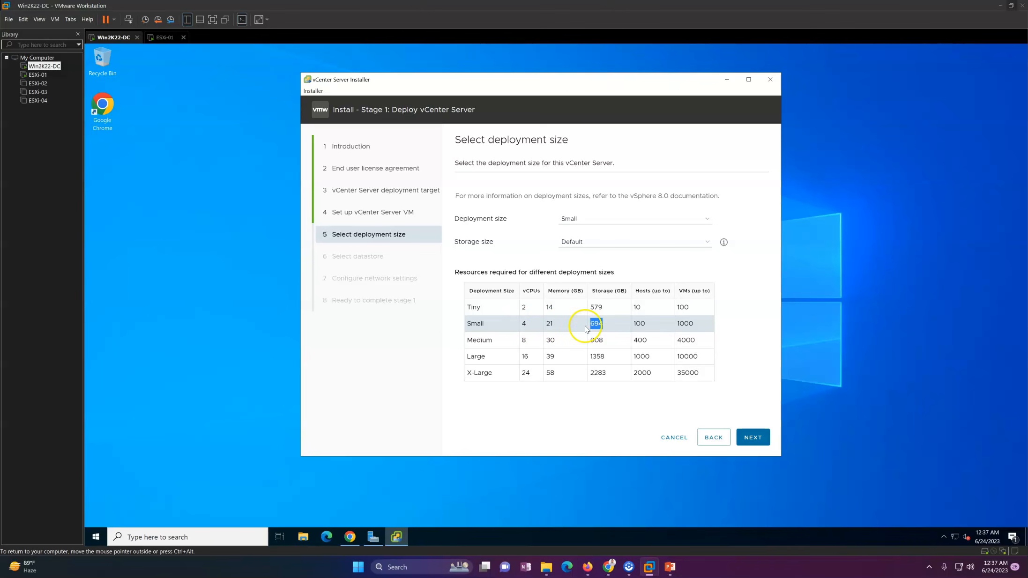
pyautogui.moveTo(658, 326); pyautogui.dragTo(631, 326)
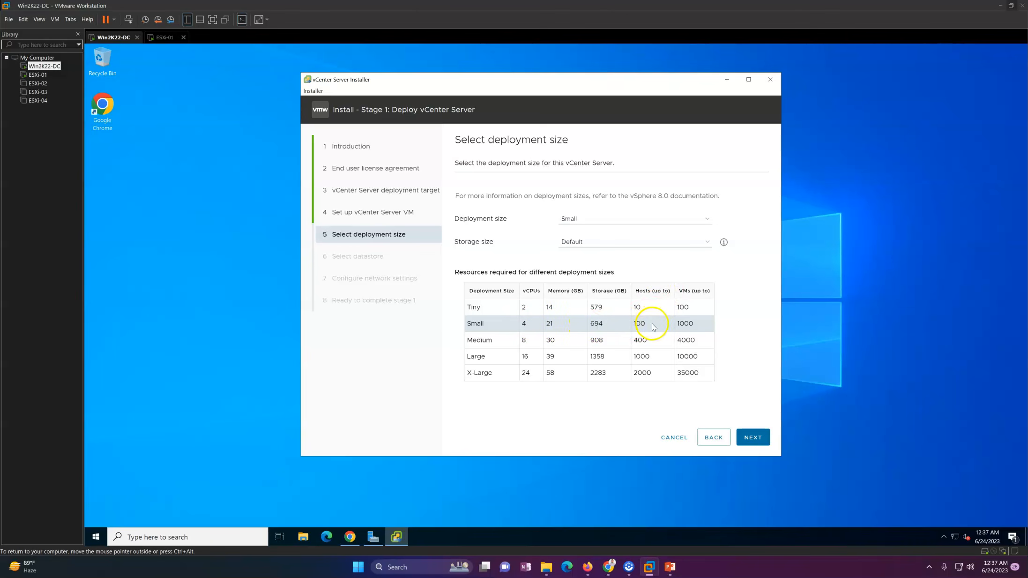
pyautogui.moveTo(703, 323); pyautogui.dragTo(675, 327)
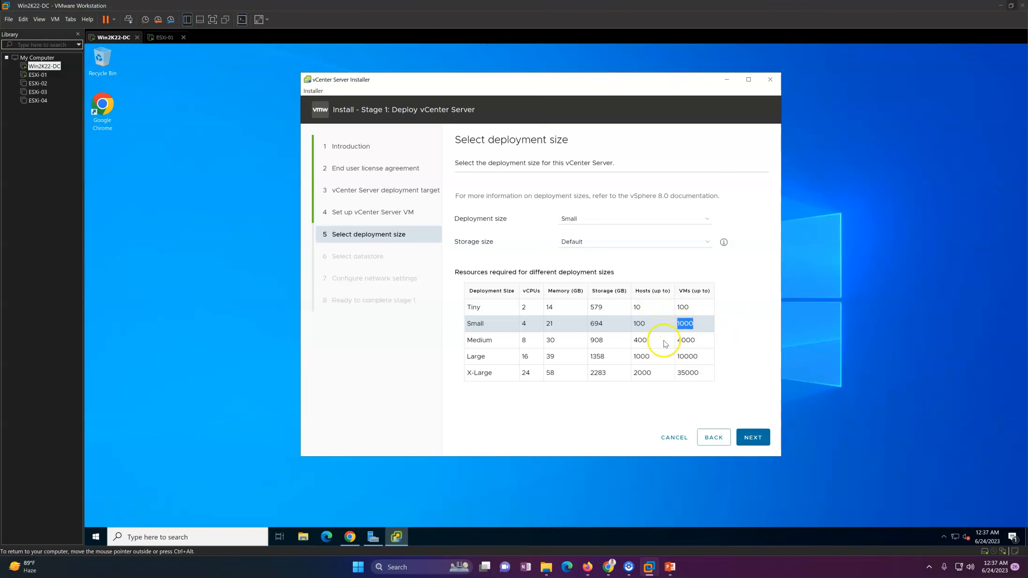
pyautogui.click(604, 241)
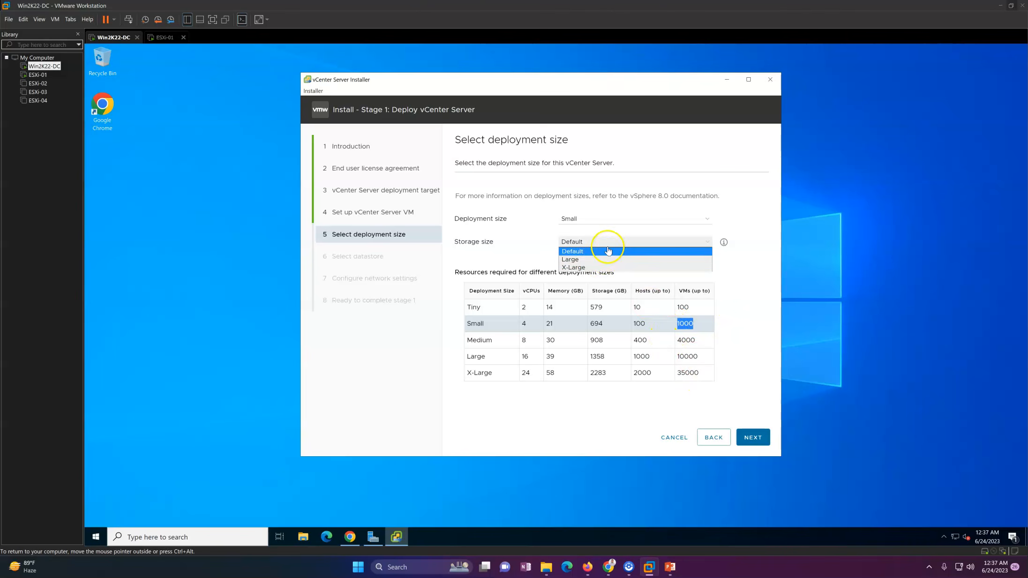
pyautogui.click(590, 251)
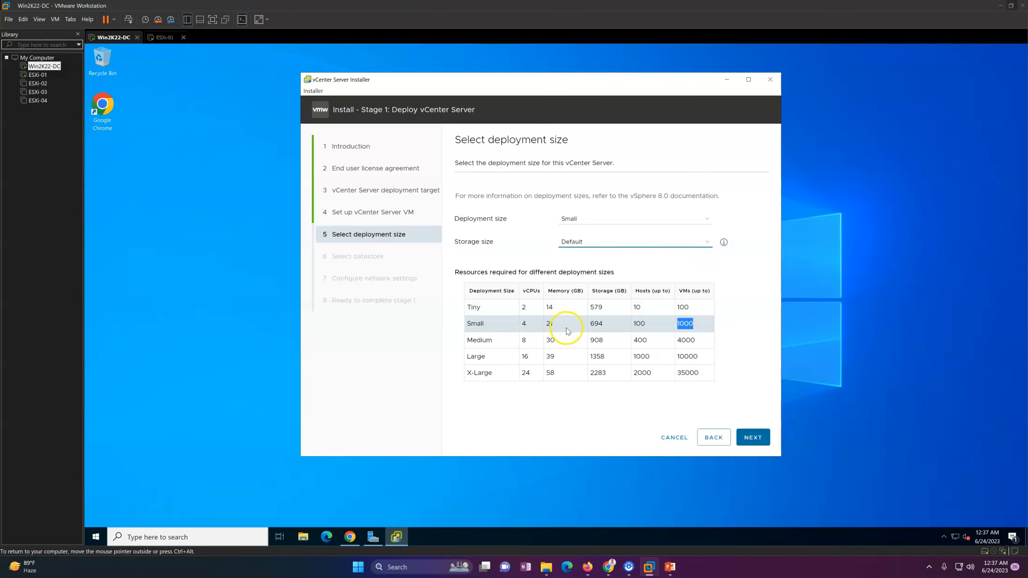
pyautogui.moveTo(615, 329); pyautogui.dragTo(586, 329)
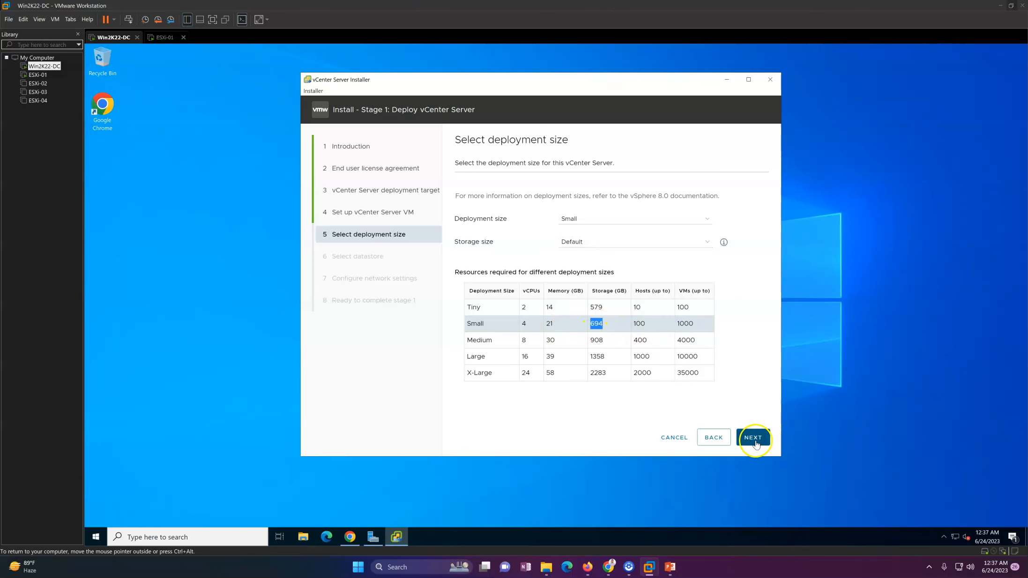
pyautogui.click(753, 438)
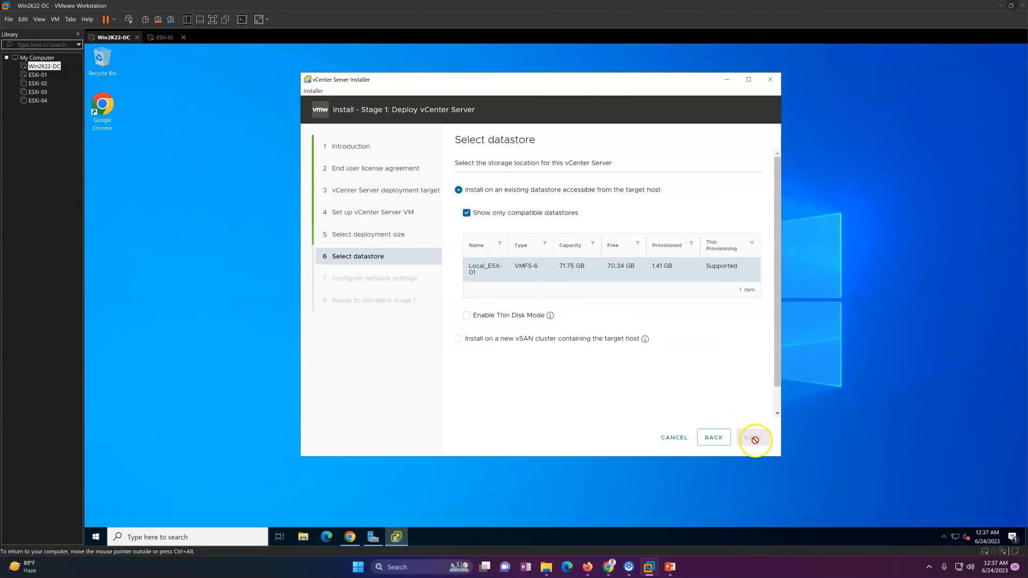
# Enable Thin Disk Mode for the appliance, then switch to the ESXi Host Client browser window.
pyautogui.click(469, 316)
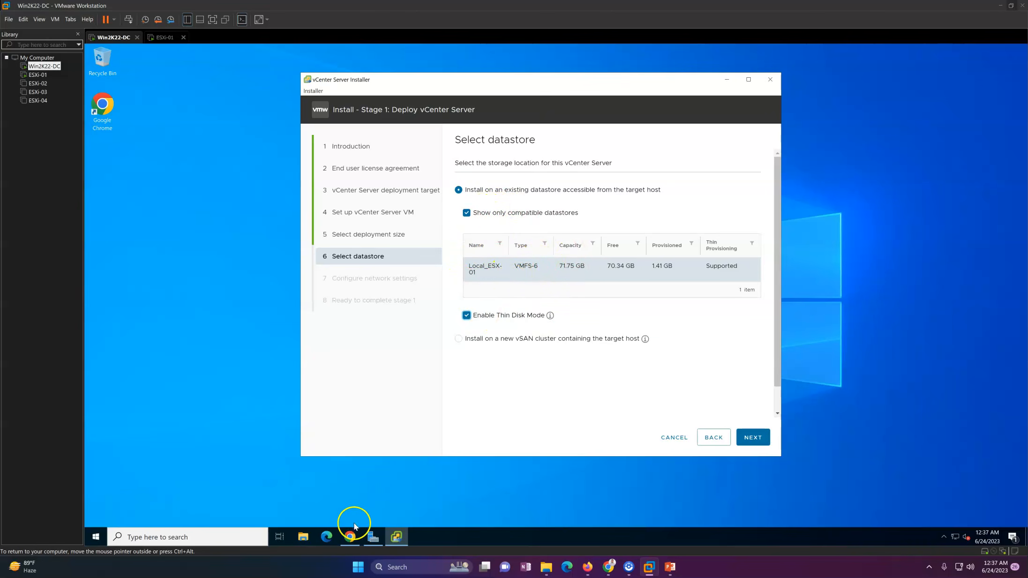
pyautogui.click(349, 536)
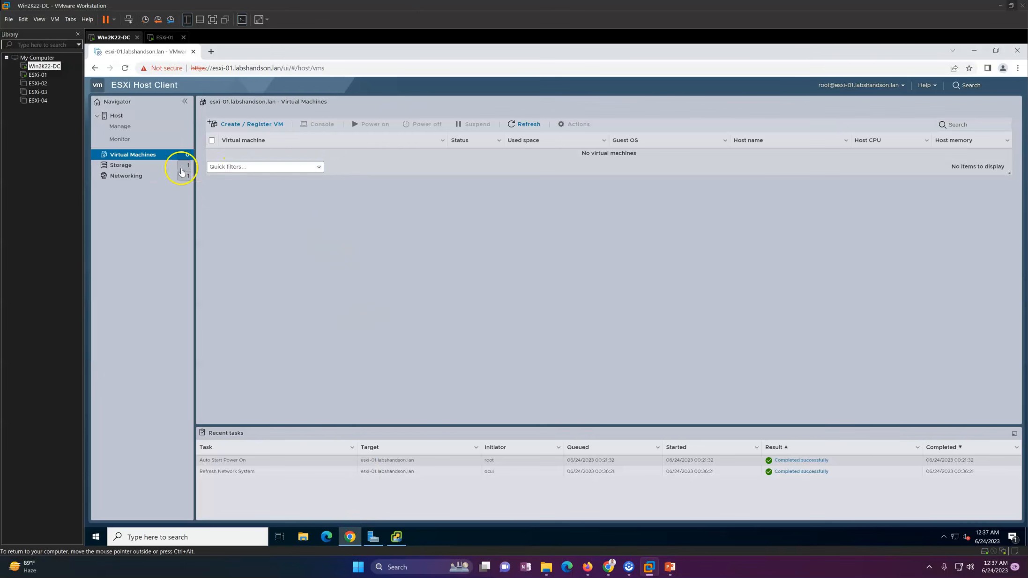
# Check the ESXi-01 VM's hardware settings to confirm its 1 TB NVMe disk, changing nothing.
pyautogui.click(146, 169)
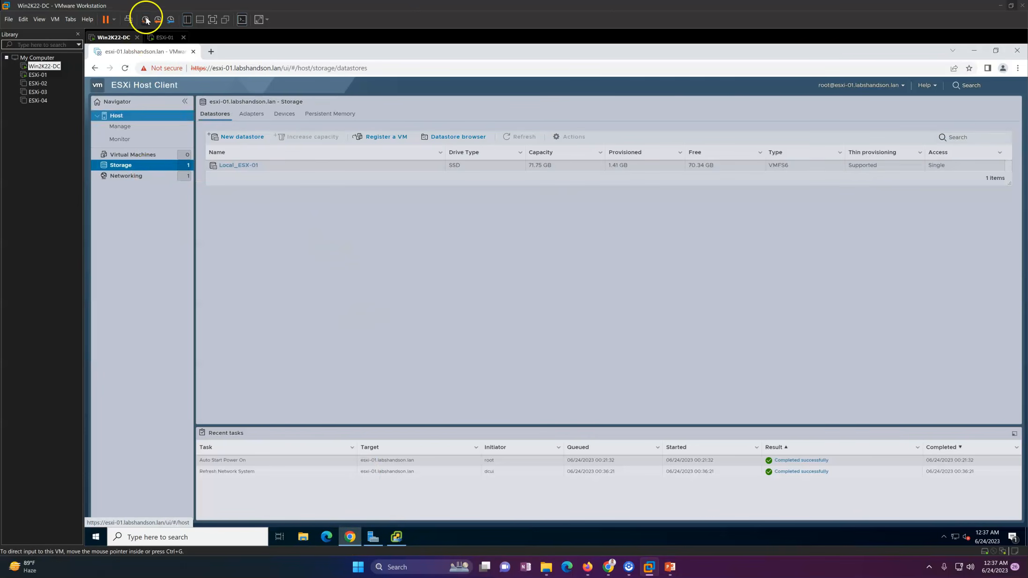
pyautogui.rightClick(152, 36)
pyautogui.click(192, 160)
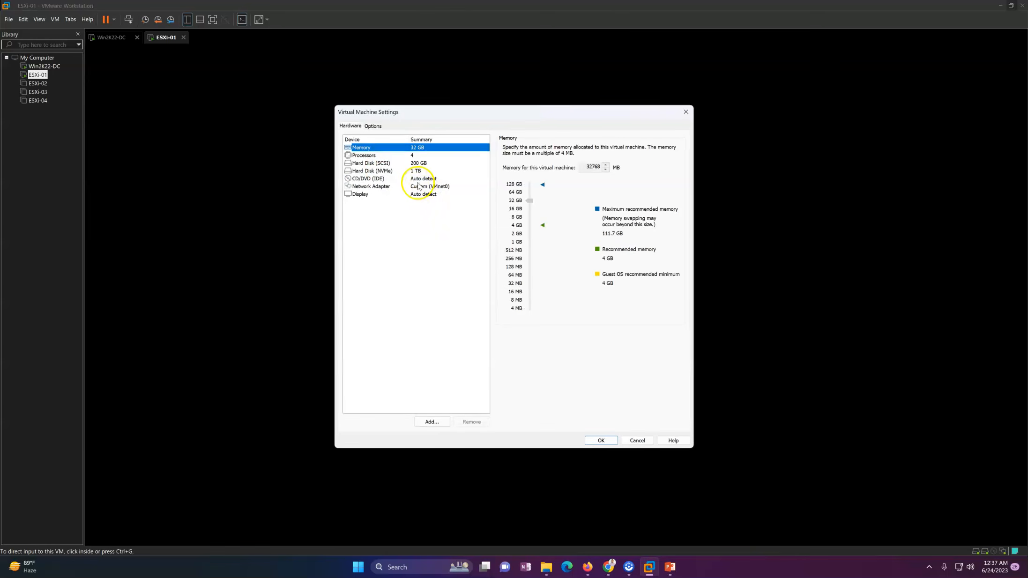
pyautogui.click(408, 178)
pyautogui.click(396, 171)
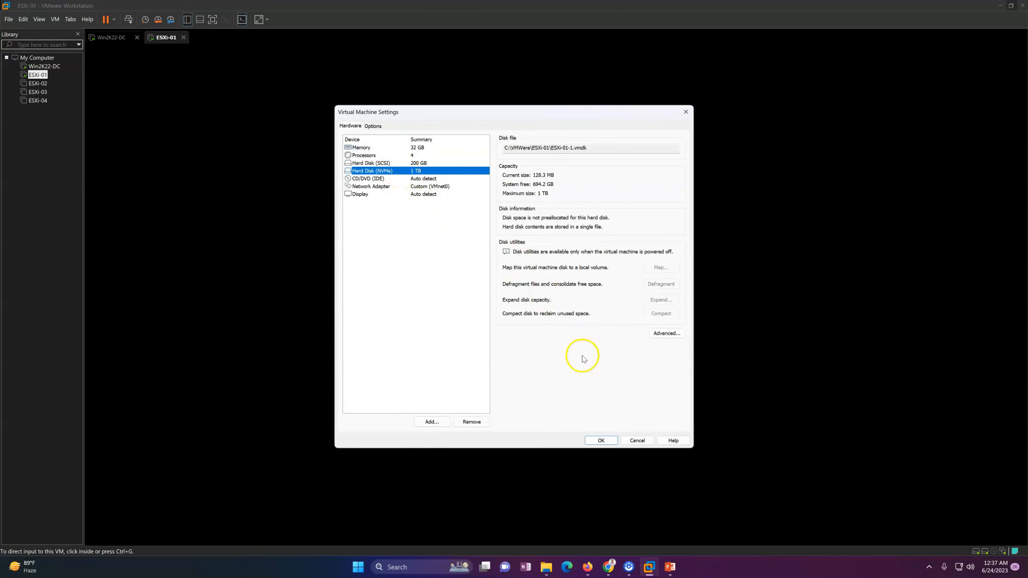
pyautogui.click(637, 441)
pyautogui.click(123, 40)
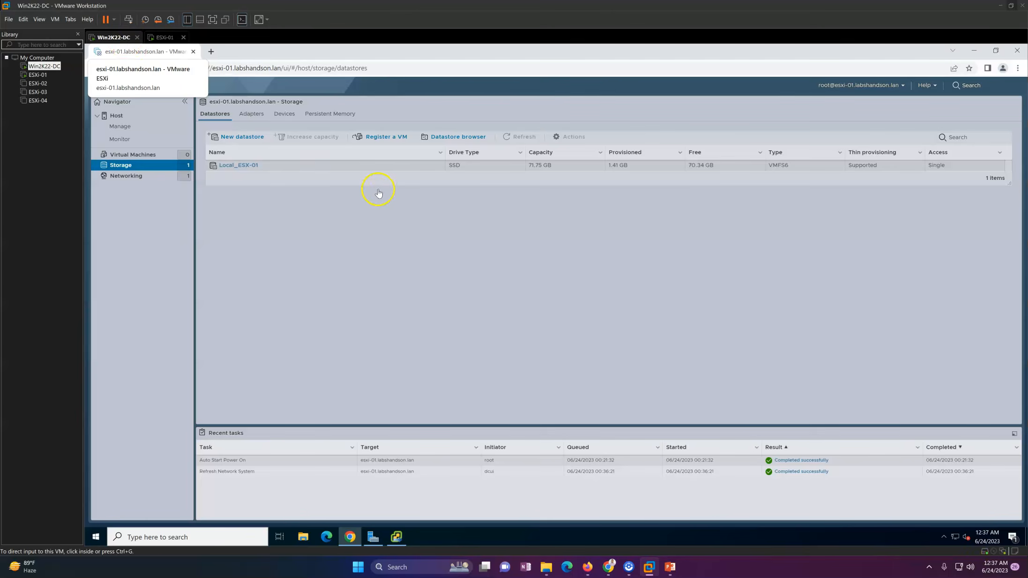
# Create a VMFS 6 datastore named VCSA-Disk using the full 1 TB NVMe disk.
pyautogui.click(241, 136)
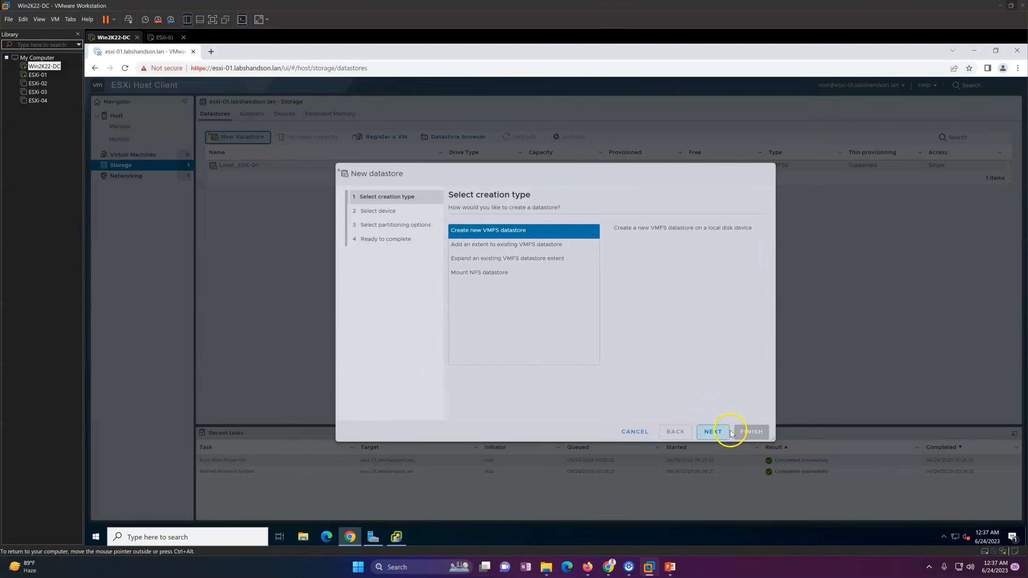
pyautogui.click(712, 432)
pyautogui.click(479, 247)
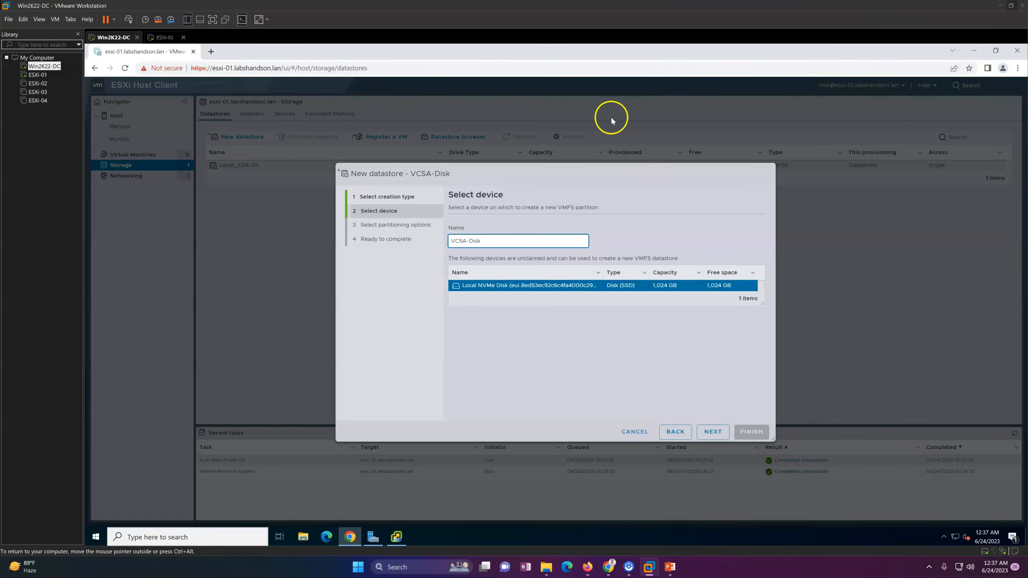
pyautogui.click(712, 432)
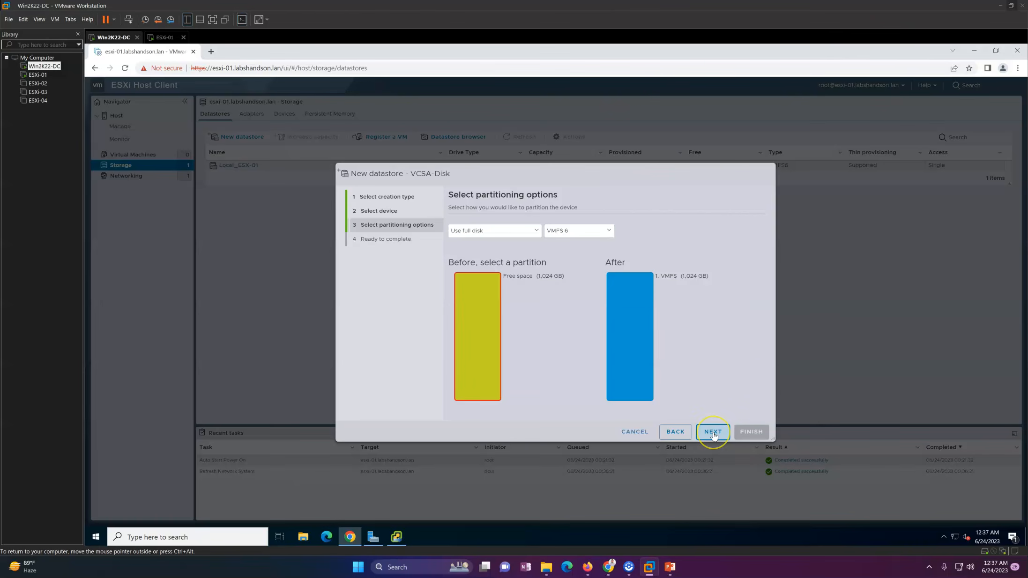
pyautogui.click(712, 431)
pyautogui.click(745, 431)
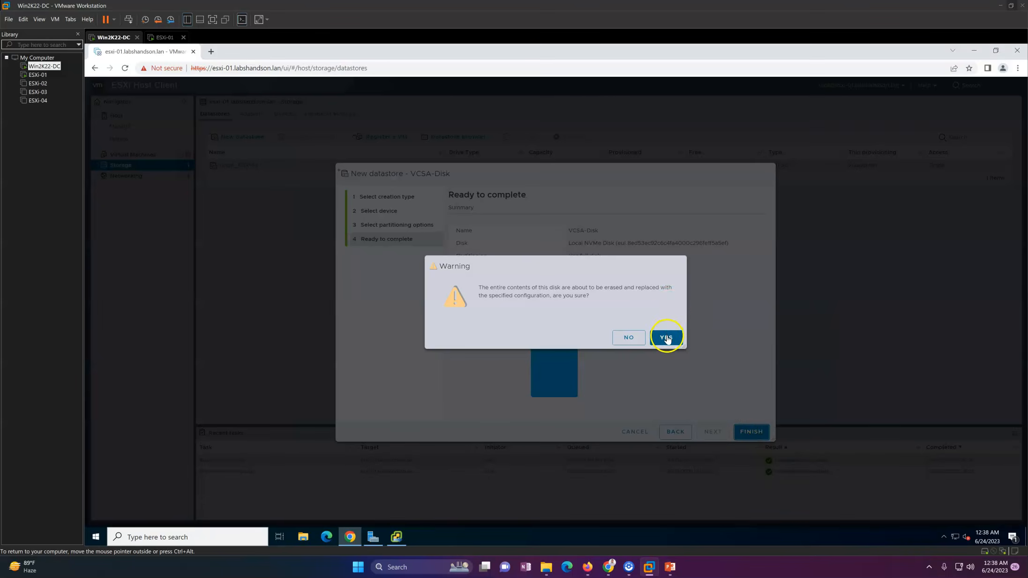
pyautogui.click(666, 337)
pyautogui.click(379, 212)
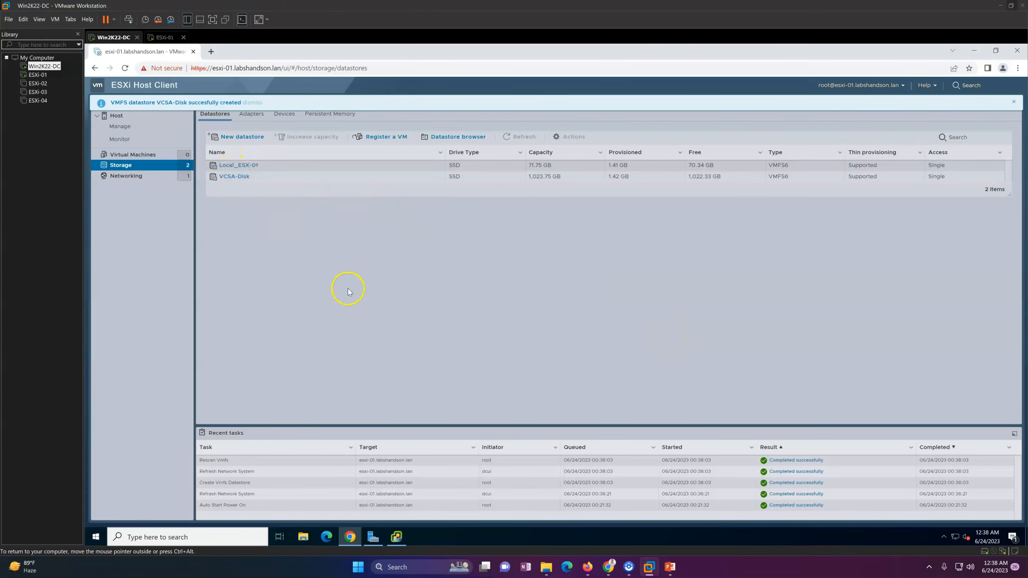
pyautogui.click(396, 536)
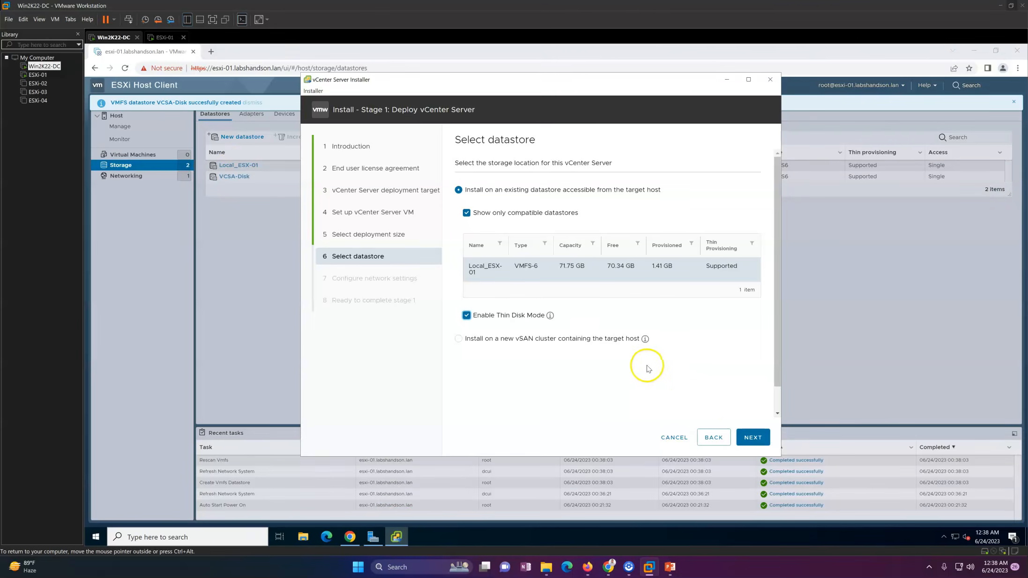
# Refresh the datastore list, place the appliance on VCSA-Disk, and keep VM Network.
pyautogui.click(709, 438)
pyautogui.click(752, 437)
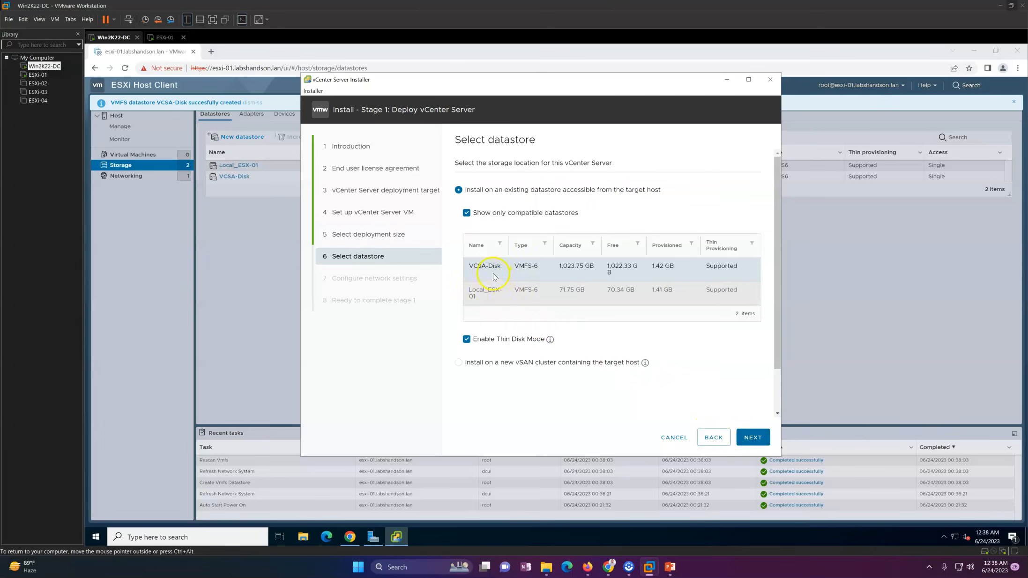
pyautogui.moveTo(471, 267); pyautogui.dragTo(729, 267)
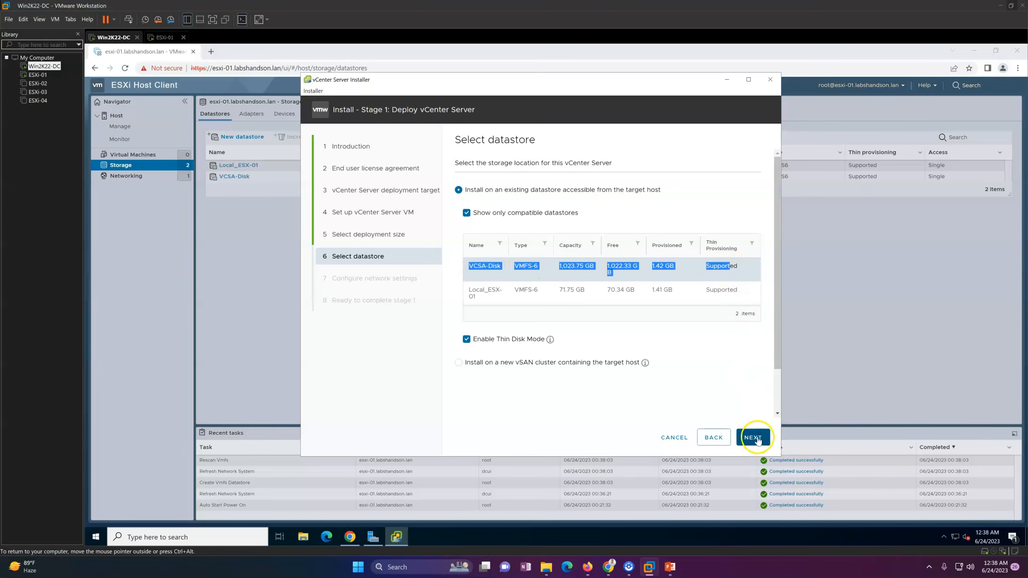
pyautogui.scroll(-1, 778, 400)
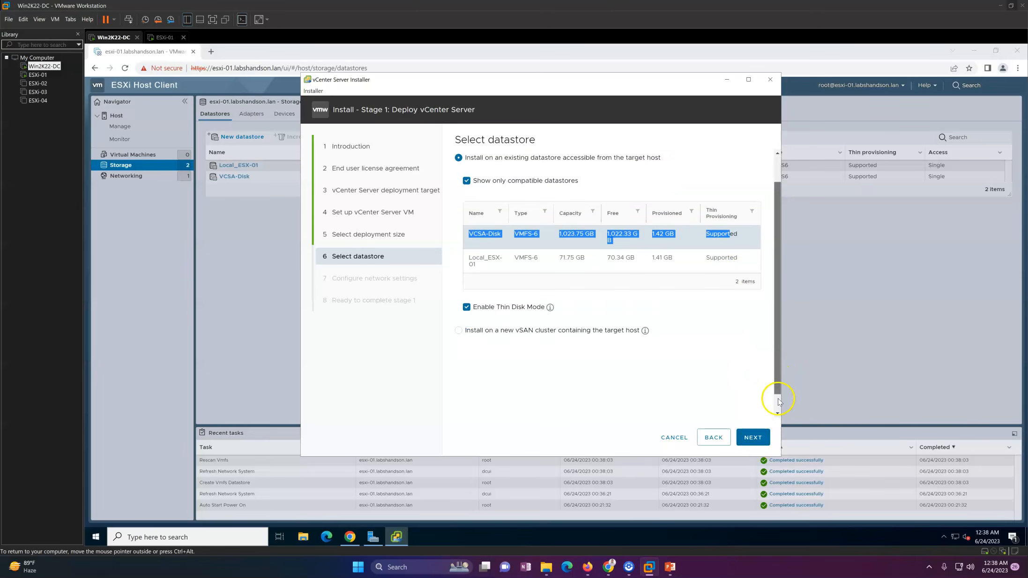
pyautogui.click(757, 433)
pyautogui.click(597, 187)
pyautogui.click(598, 195)
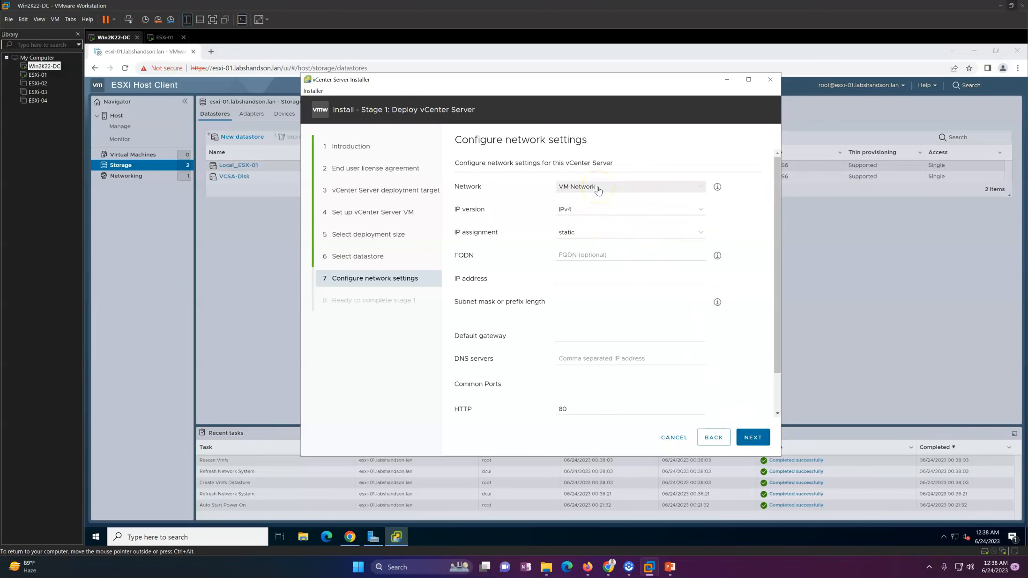
# Keep VM Network with static IPv4 assignment and enter FQDN vcsa.labshandson.lan.
pyautogui.click(646, 188)
pyautogui.click(617, 195)
pyautogui.click(585, 234)
pyautogui.click(583, 252)
pyautogui.click(581, 255)
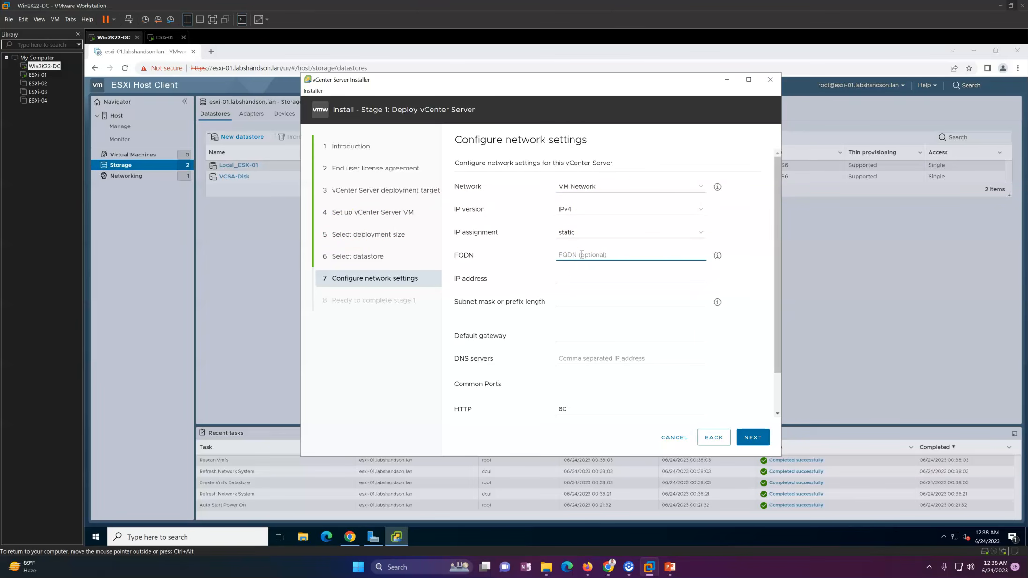
pyautogui.write('vcsa')
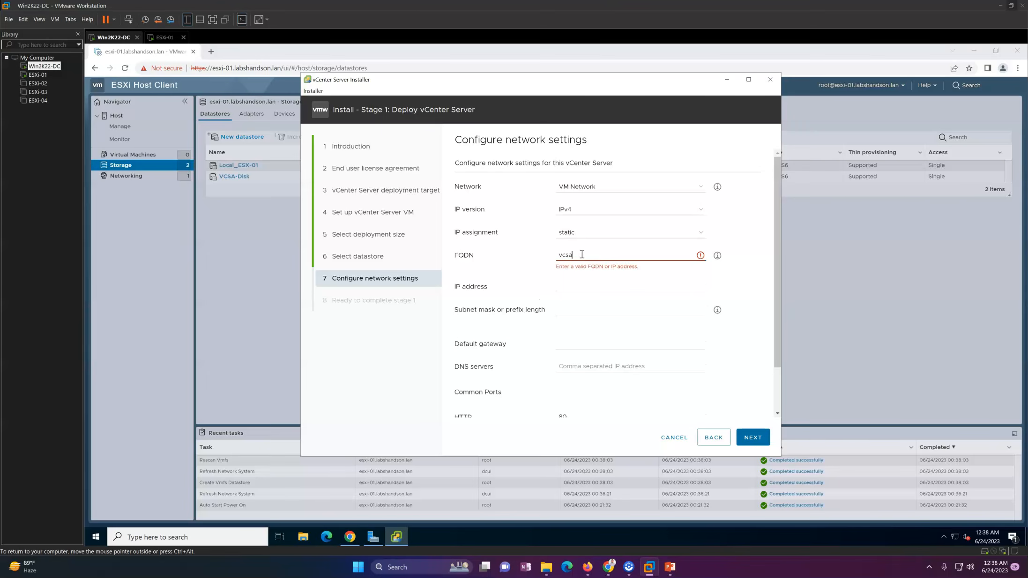
pyautogui.write('.labsh')
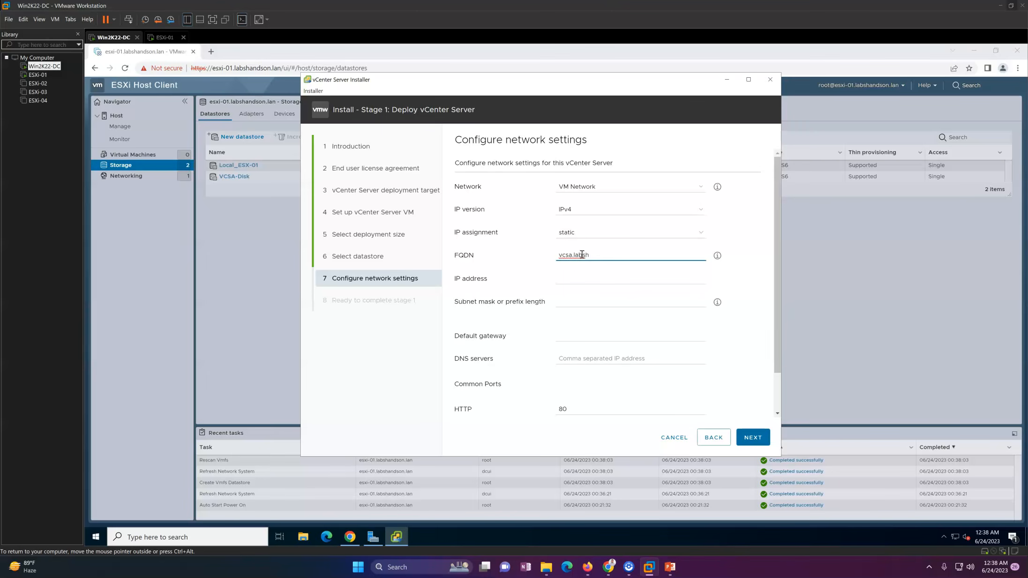
pyautogui.write('andson.')
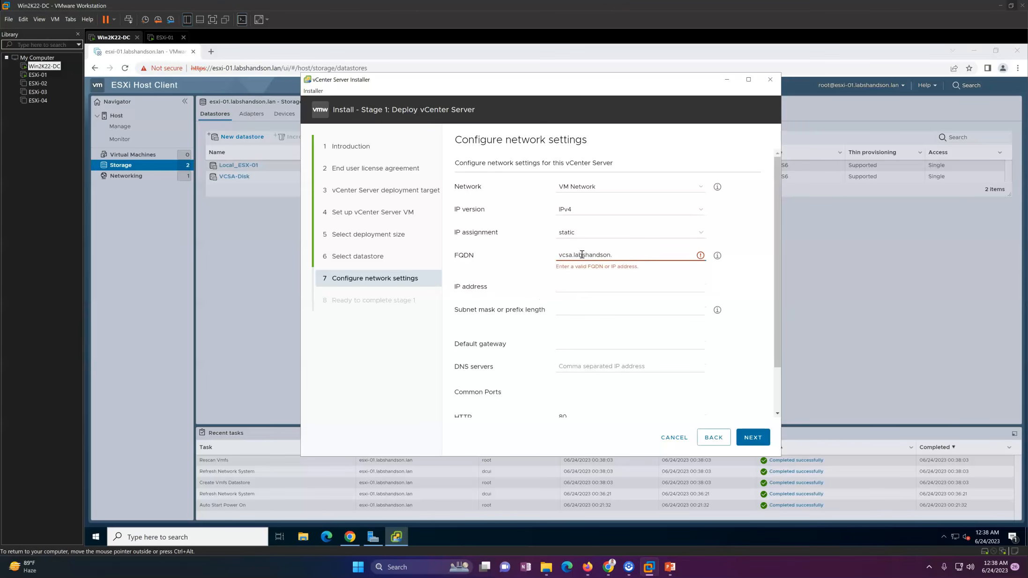
pyautogui.write('lan')
pyautogui.hotkey('ctrl', 'a')
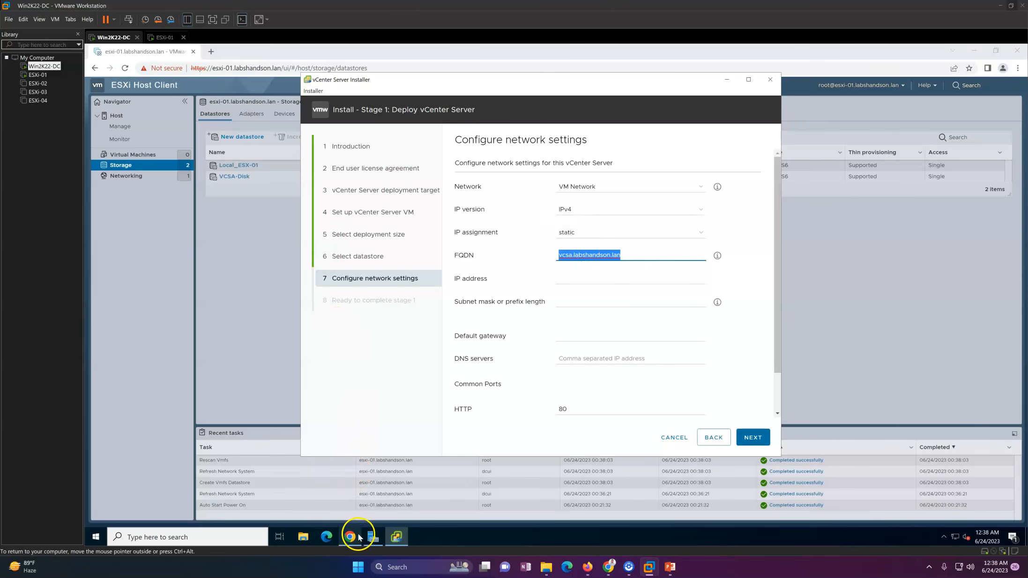
pyautogui.click(172, 534)
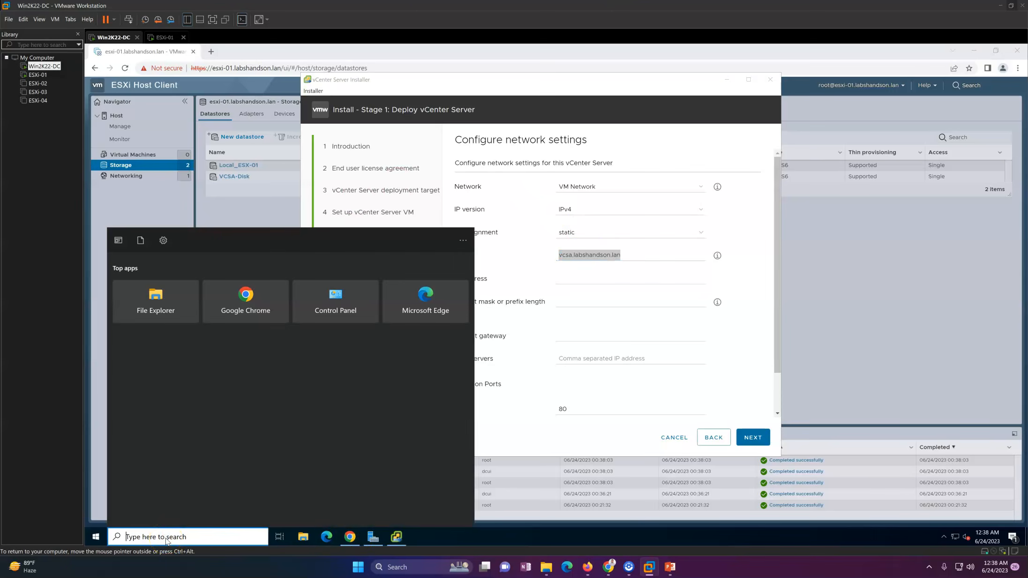
# Launch DNS Manager and open the labshandson.lan forward lookup zone to add a new host.
pyautogui.write('dns')
pyautogui.press('Return')
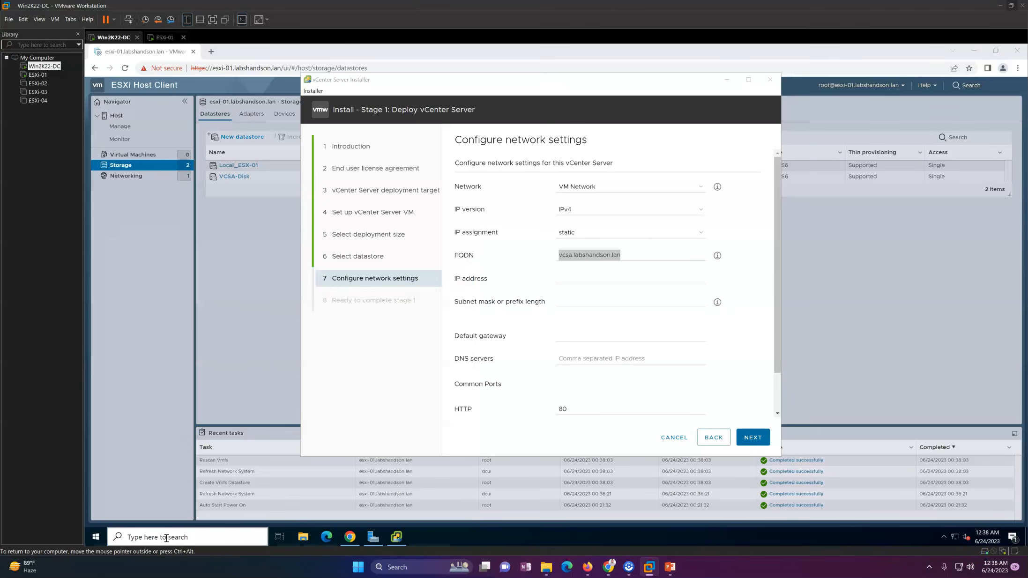
pyautogui.doubleClick(229, 121)
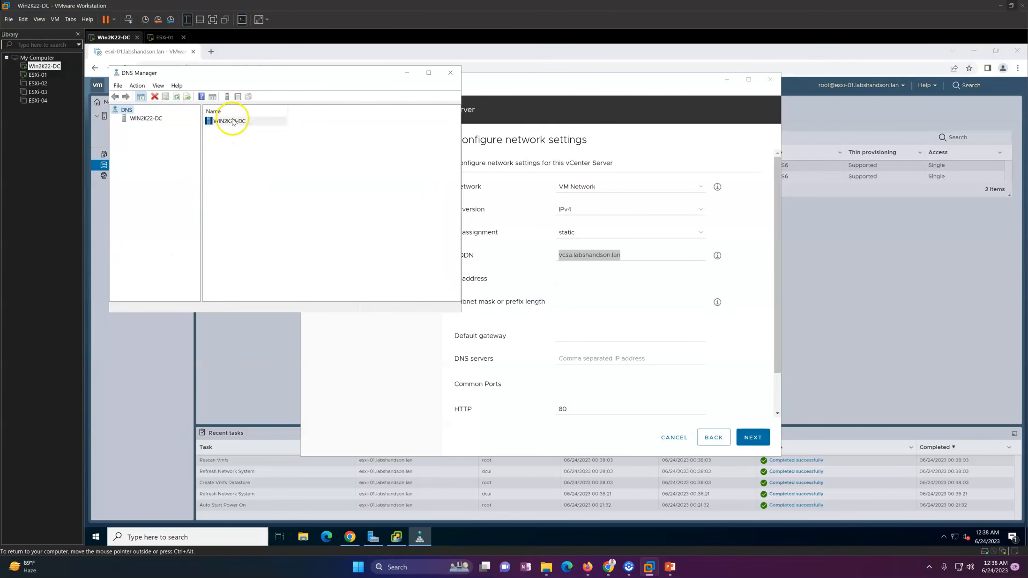
pyautogui.doubleClick(244, 124)
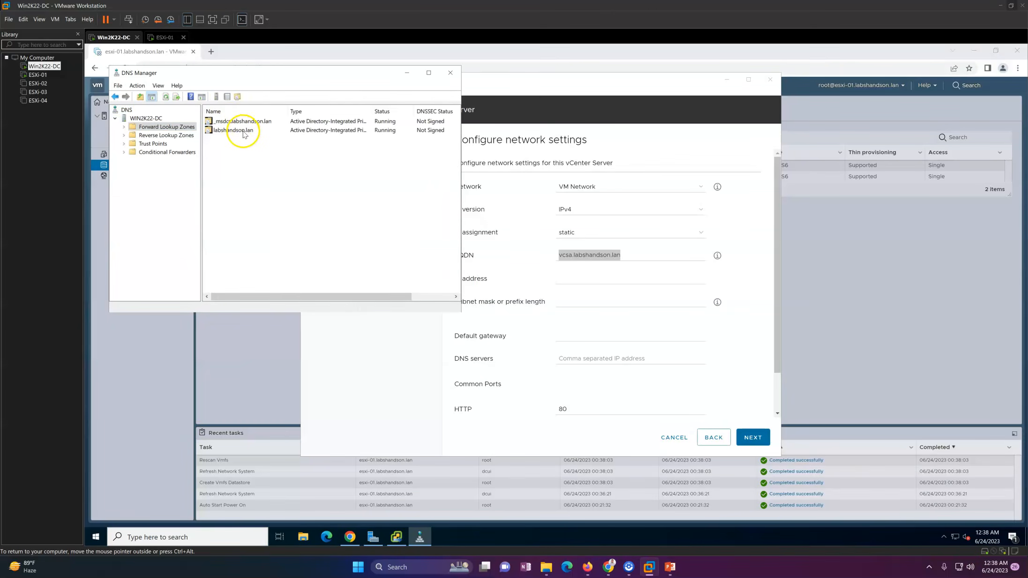
pyautogui.doubleClick(241, 129)
pyautogui.rightClick(265, 253)
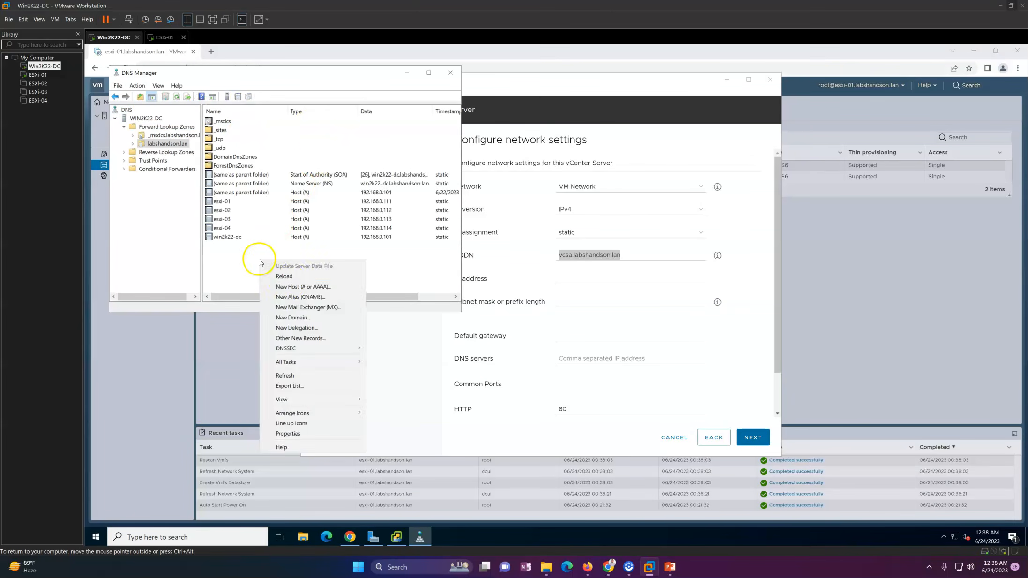
pyautogui.click(286, 283)
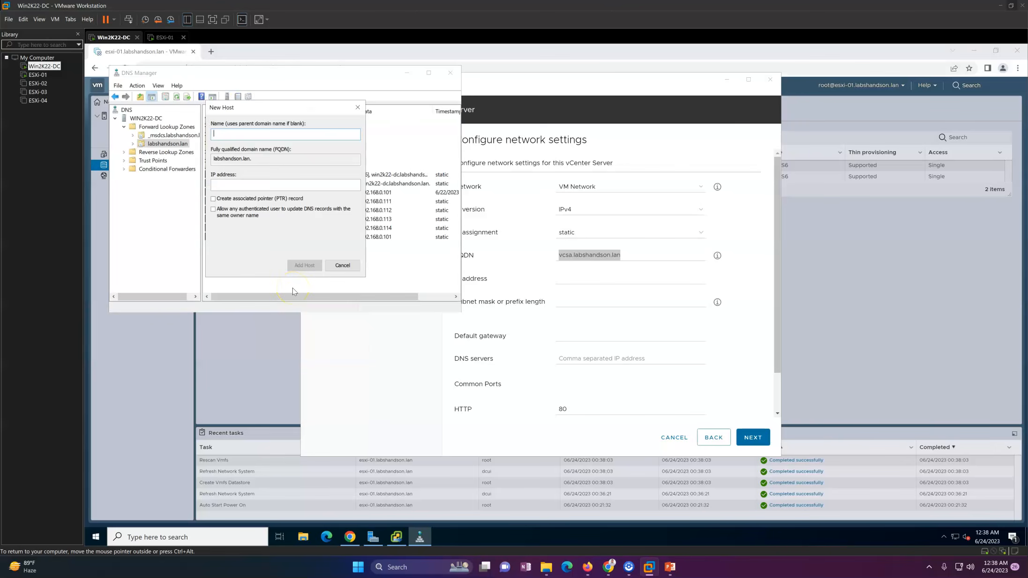
# Add host record vcsa.labshandson.lan at 192.168.1.11 with its associated PTR record.
pyautogui.click(257, 185)
pyautogui.write('192.168.1.110')
pyautogui.click(262, 160)
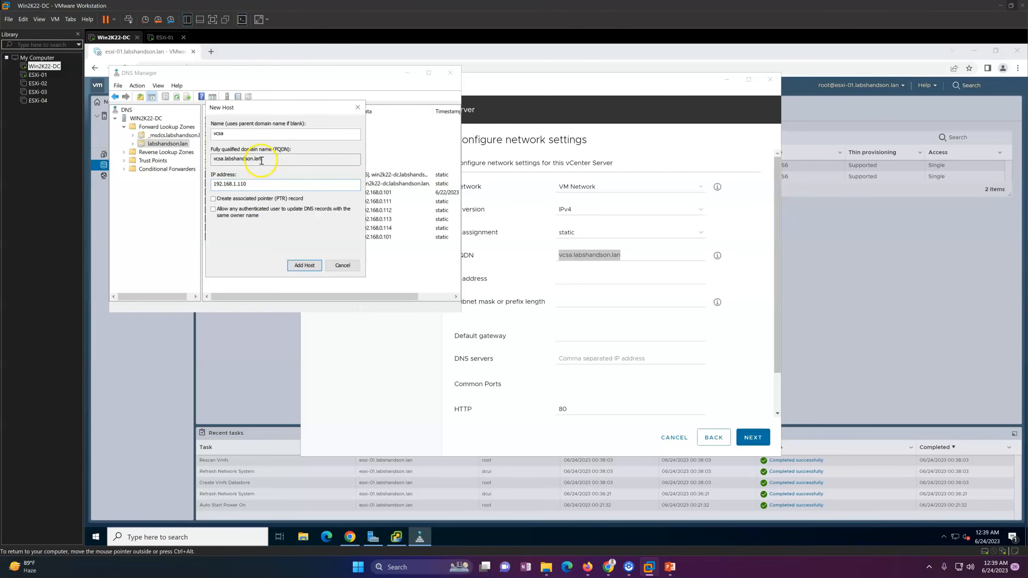
pyautogui.moveTo(262, 161); pyautogui.dragTo(201, 158)
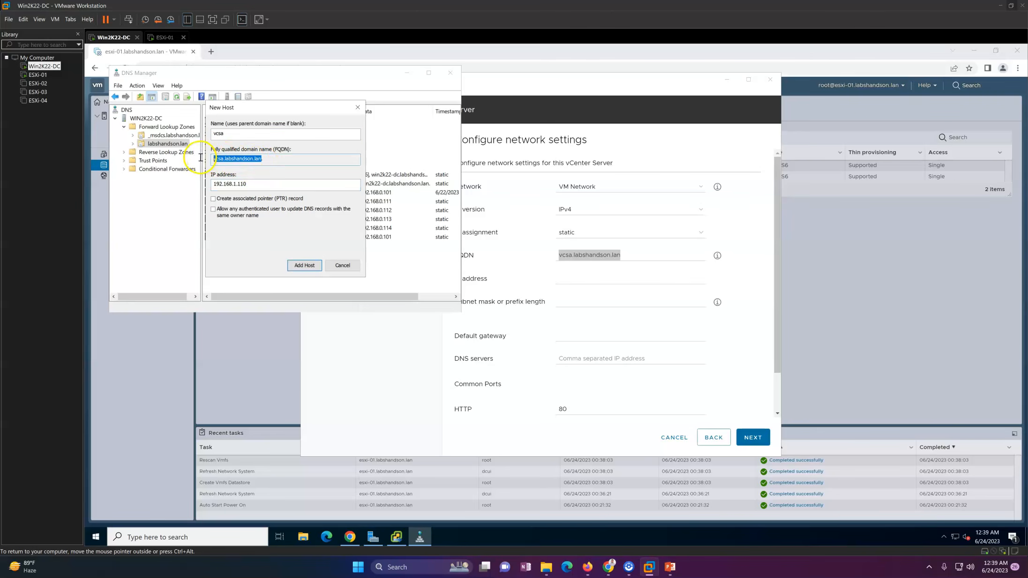
pyautogui.click(274, 198)
pyautogui.click(304, 265)
pyautogui.click(623, 363)
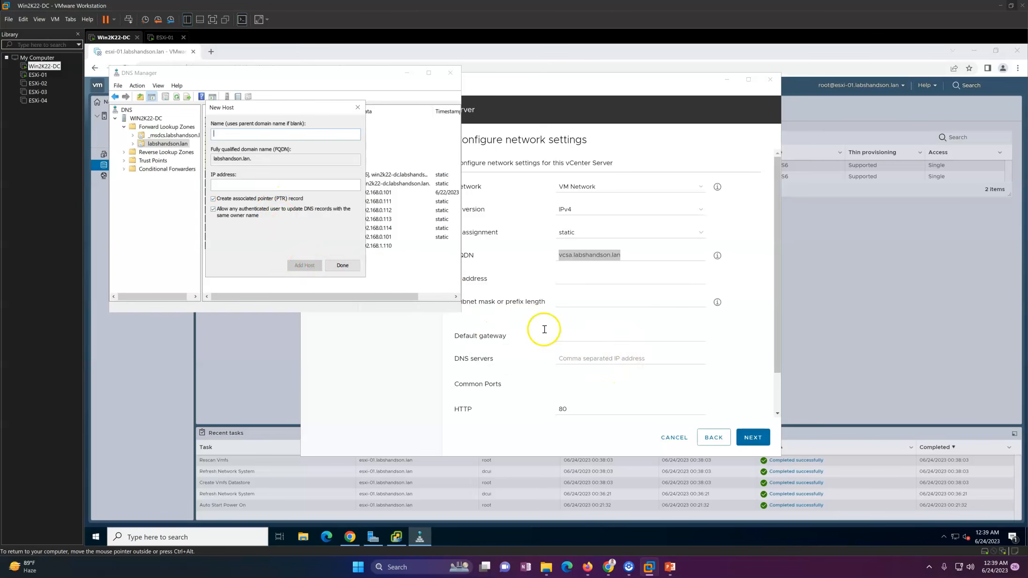
pyautogui.click(343, 265)
pyautogui.rightClick(318, 265)
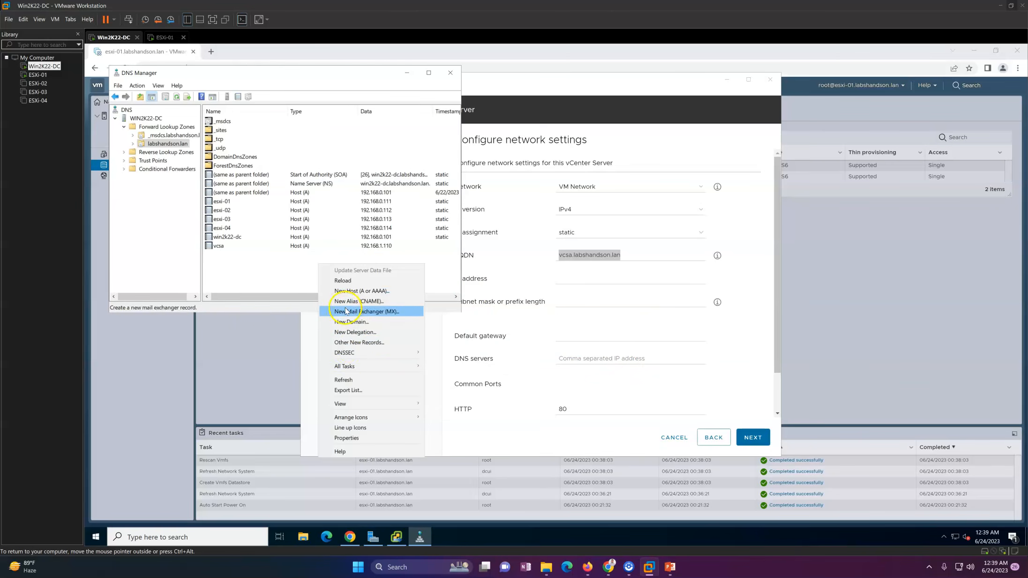
pyautogui.click(348, 380)
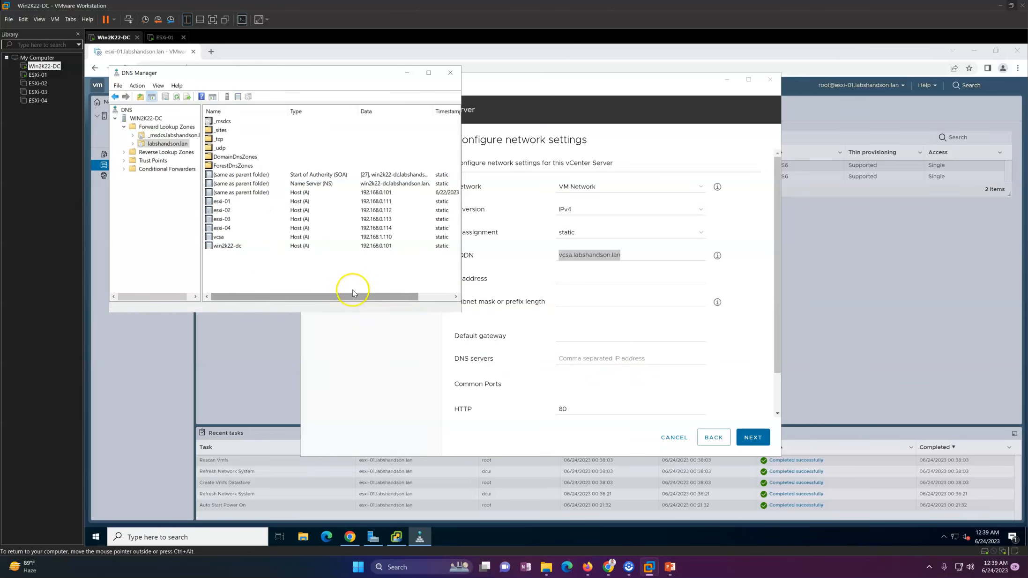
# Correct the vcsa record's IP address to 192.168.0.110 and refresh the zone.
pyautogui.click(233, 238)
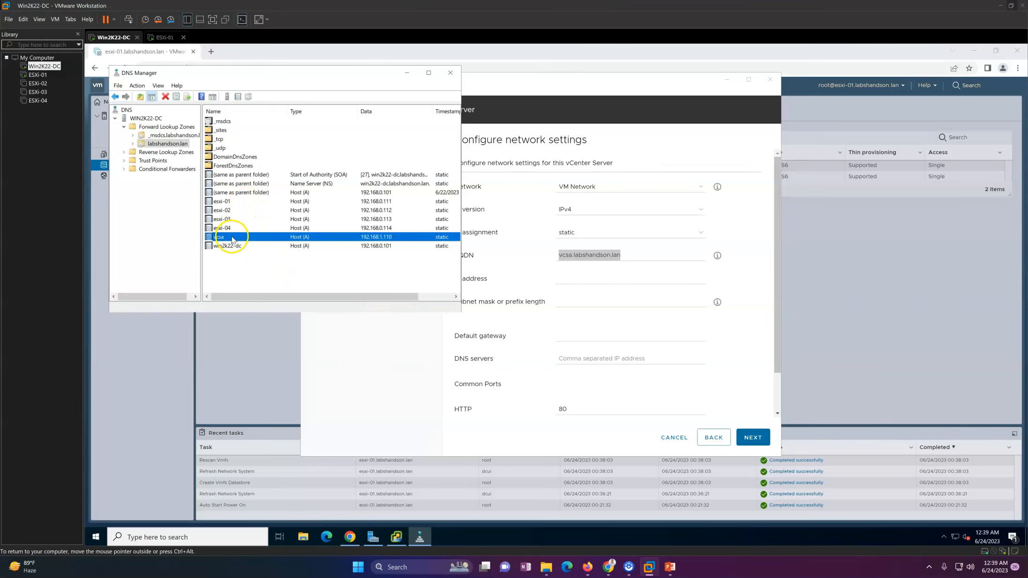
pyautogui.doubleClick(233, 238)
pyautogui.click(227, 175)
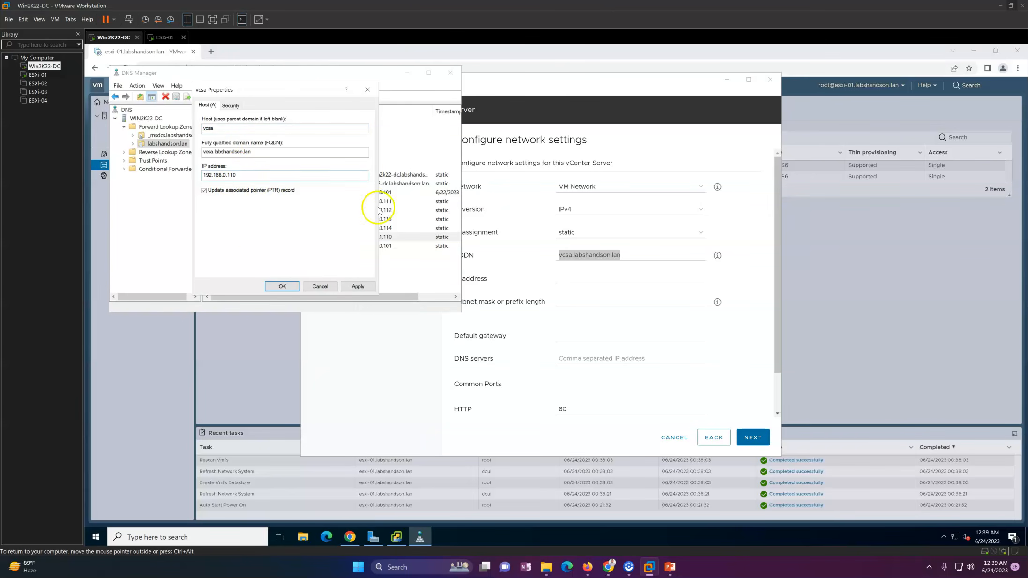
pyautogui.click(358, 286)
pyautogui.click(283, 286)
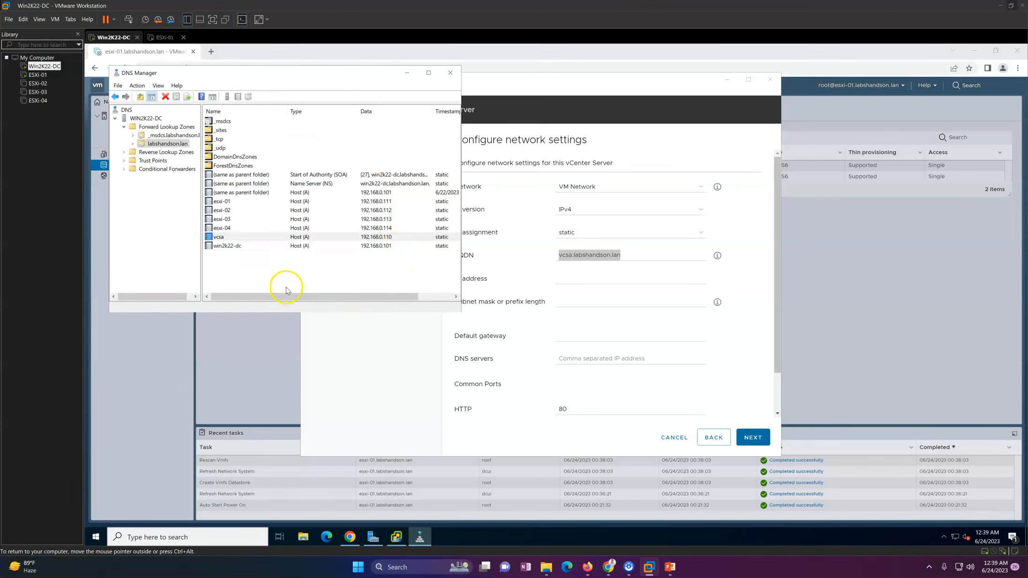
pyautogui.rightClick(304, 266)
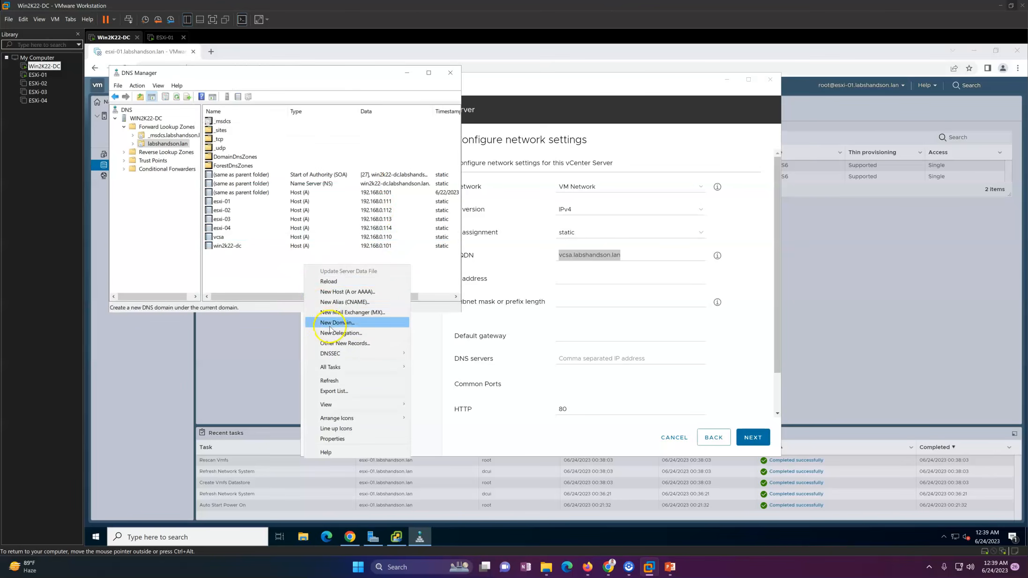
pyautogui.click(330, 380)
pyautogui.click(212, 542)
# Ping vcsa.labshandson.lan in Command Prompt to confirm it resolves to 192.168.0.110.
pyautogui.write('cmd')
pyautogui.press('Return')
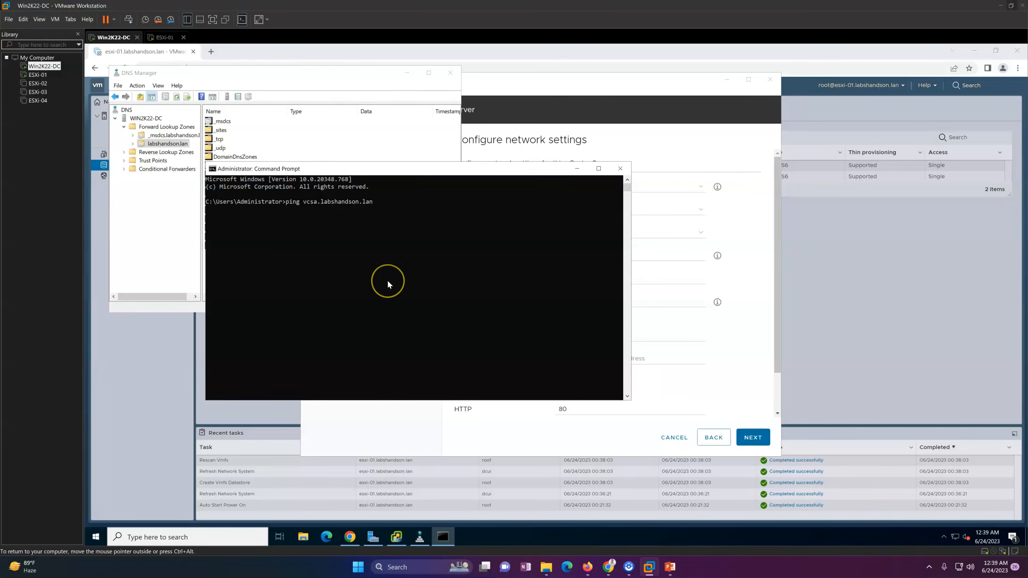
pyautogui.press('Return')
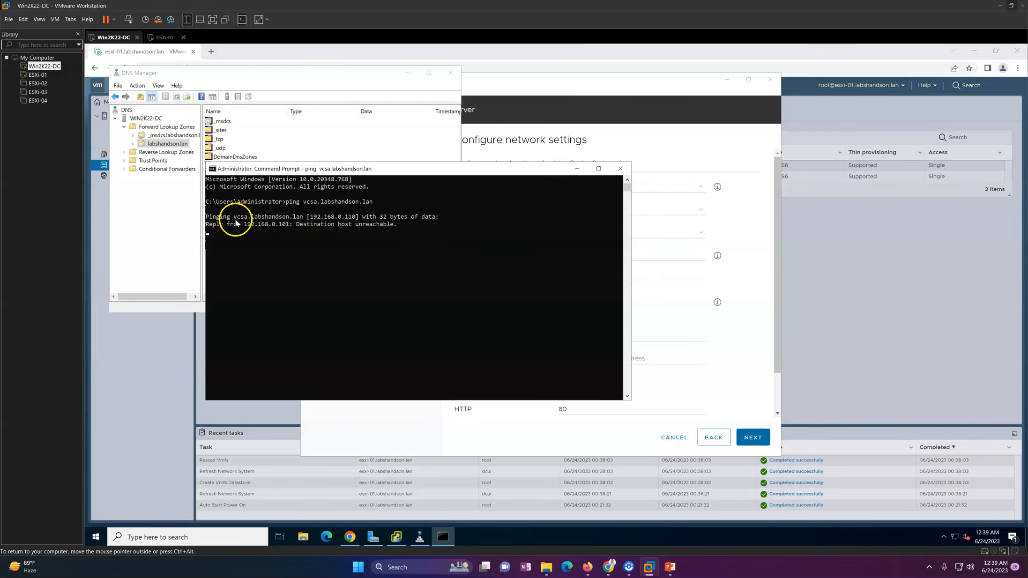
pyautogui.moveTo(233, 217); pyautogui.dragTo(356, 225)
pyautogui.rightClick(356, 225)
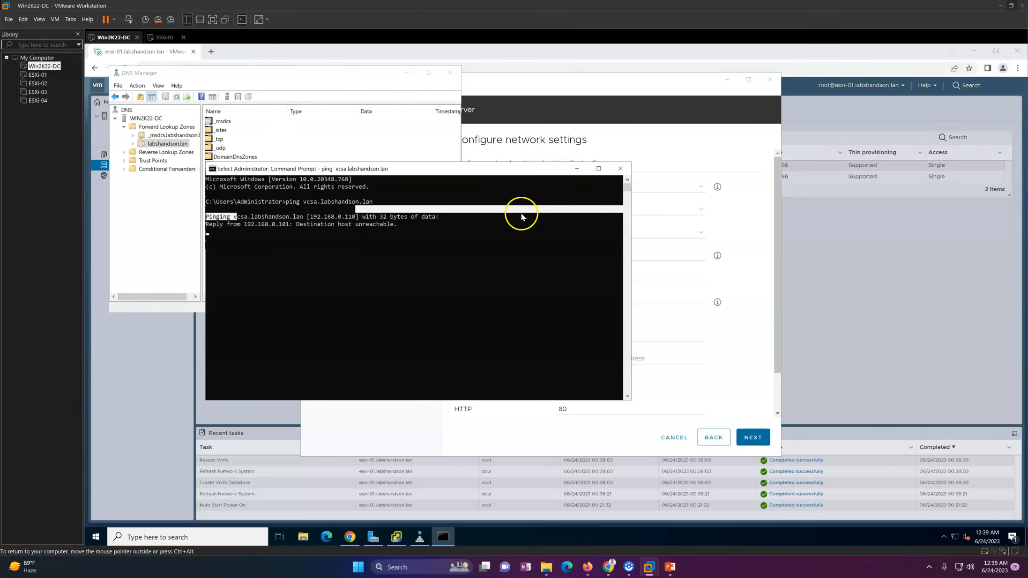
pyautogui.click(576, 168)
pyautogui.click(401, 353)
pyautogui.click(643, 256)
# Enter IP 192.168.0.110, mask 255.255.255.0, gateway 192.168.0.1 and DNS 192.168.0.101.
pyautogui.click(592, 282)
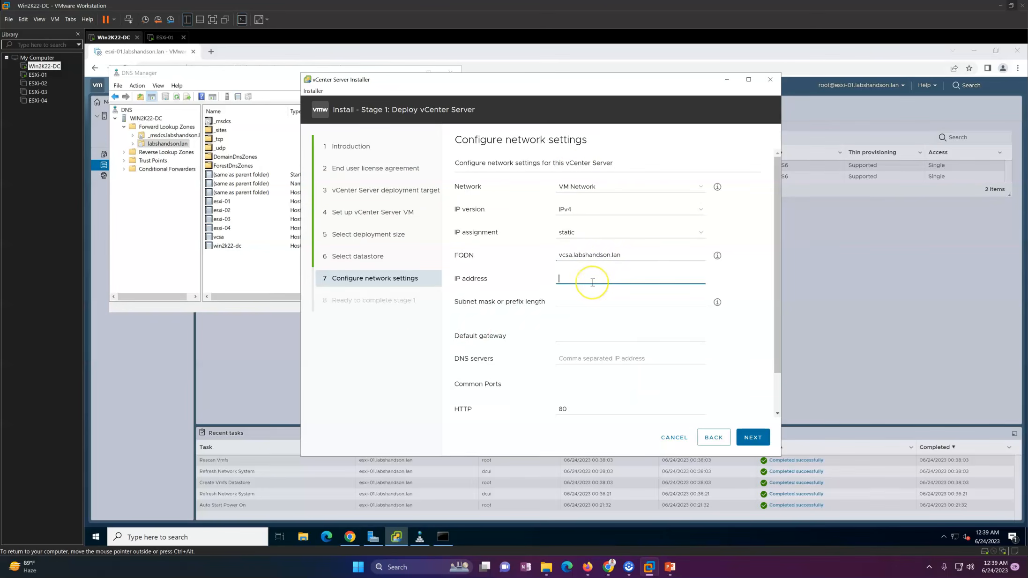
pyautogui.write('192.168')
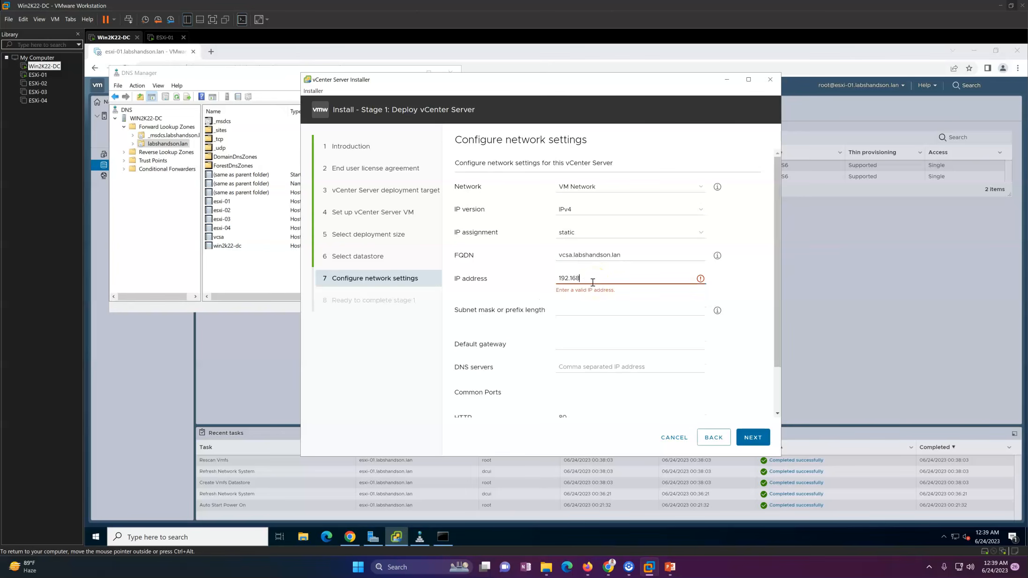
pyautogui.write('.0.110')
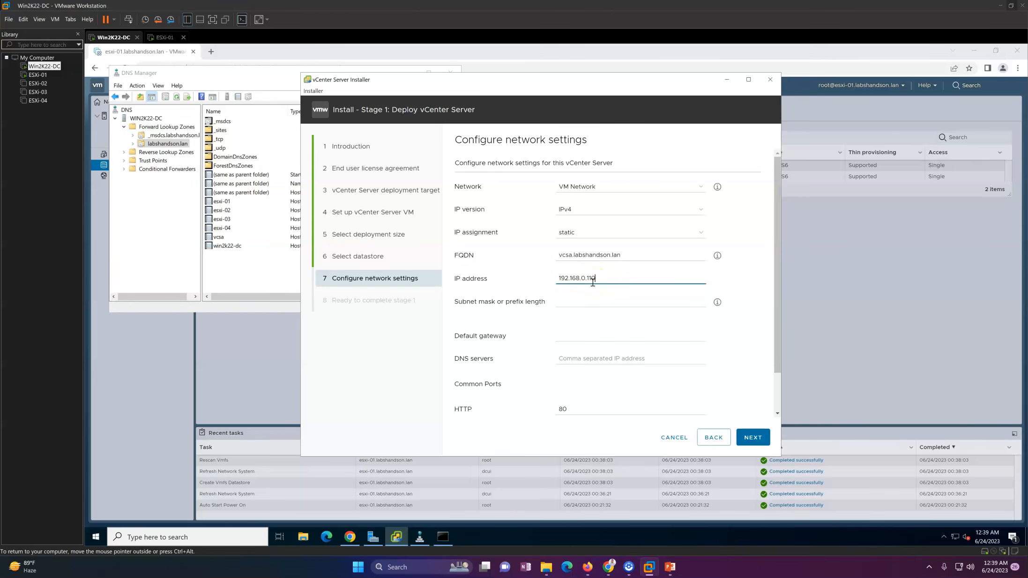
pyautogui.press('Tab')
pyautogui.write('255')
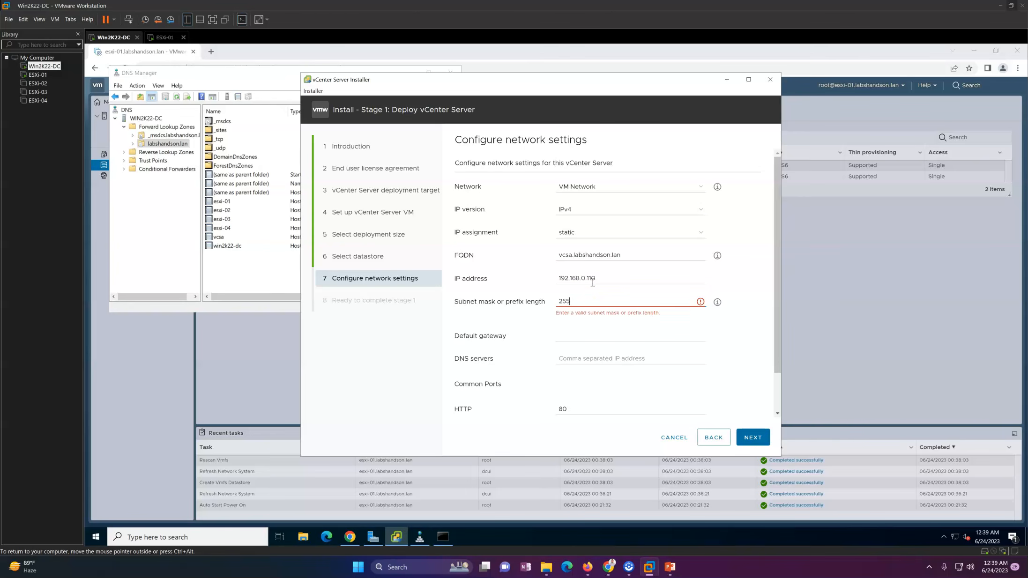
pyautogui.write('.255.255.0')
pyautogui.press('Tab')
pyautogui.write('1')
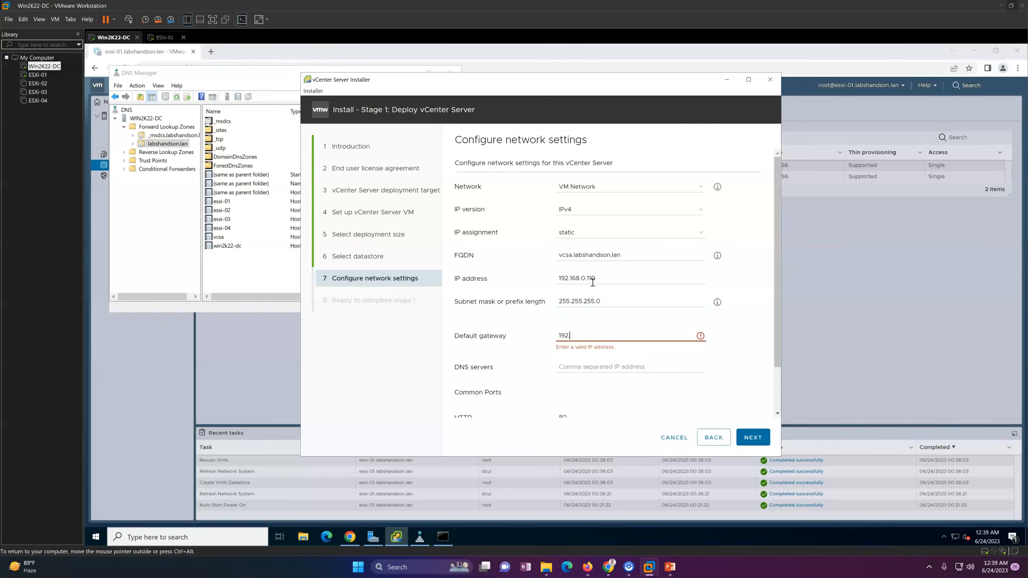
pyautogui.write('92.168.0.1')
pyautogui.press('Tab')
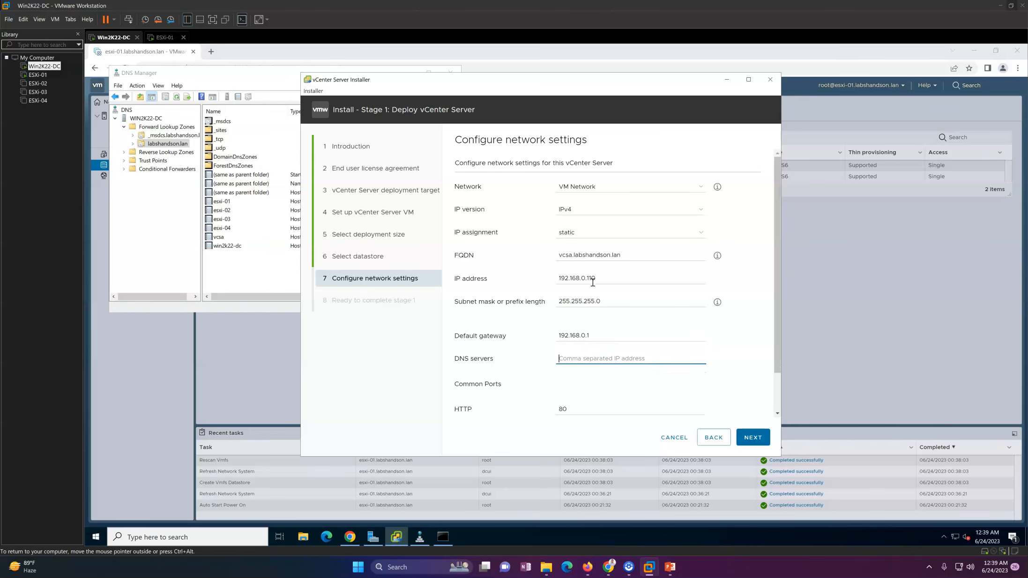
pyautogui.write('192.168.0.101')
pyautogui.press('Tab')
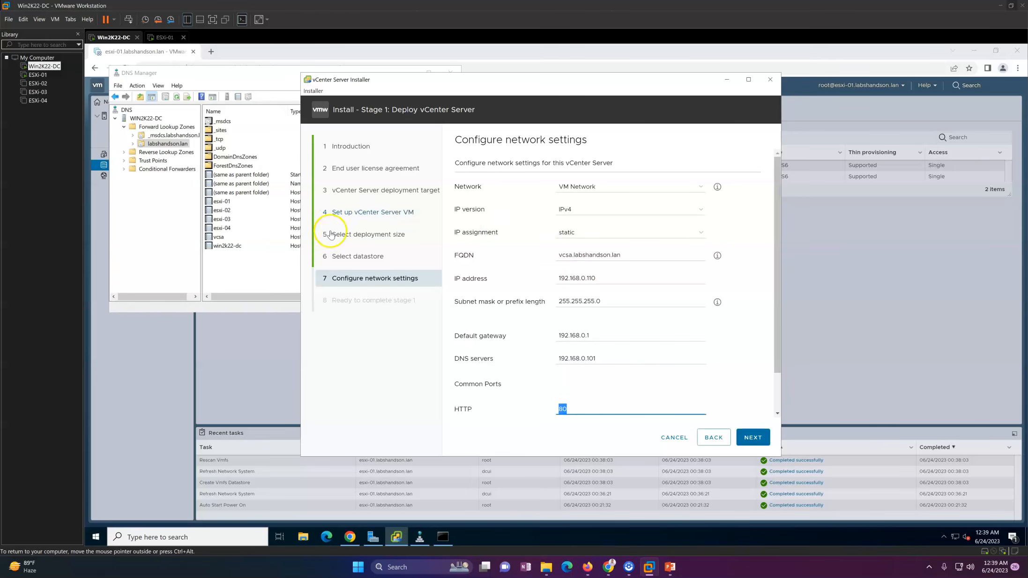
pyautogui.moveTo(777, 327); pyautogui.dragTo(778, 386)
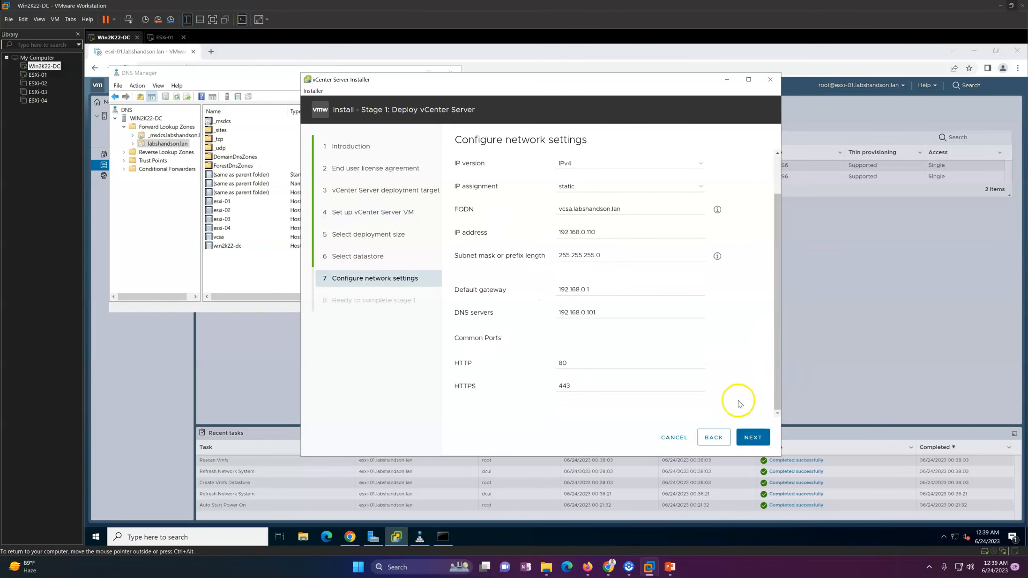
pyautogui.click(757, 437)
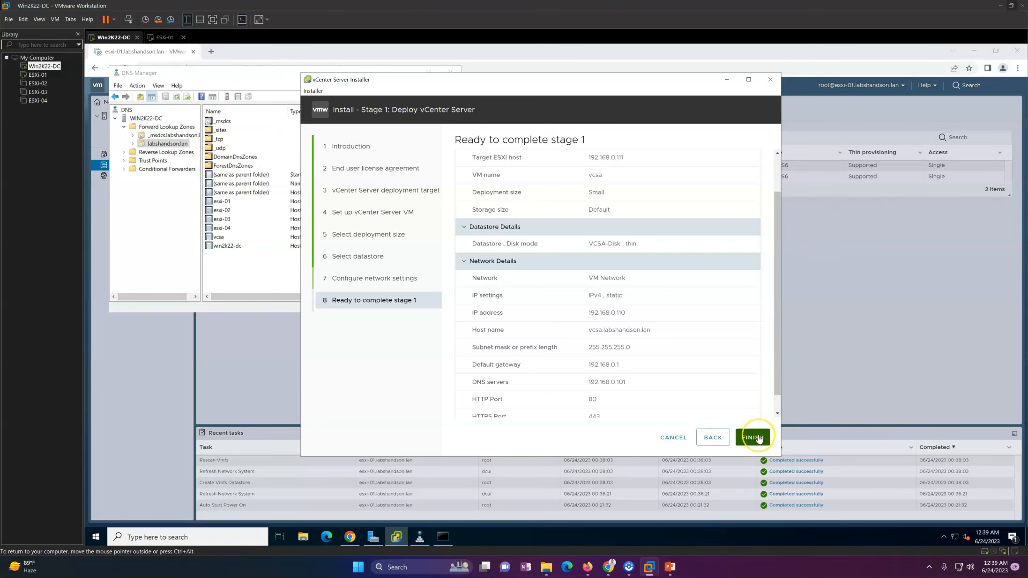
# Review the summary (host 192.168.0.111, VM vcsa, Small, VCSA-Disk thin) and finish stage 1.
pyautogui.click(677, 261)
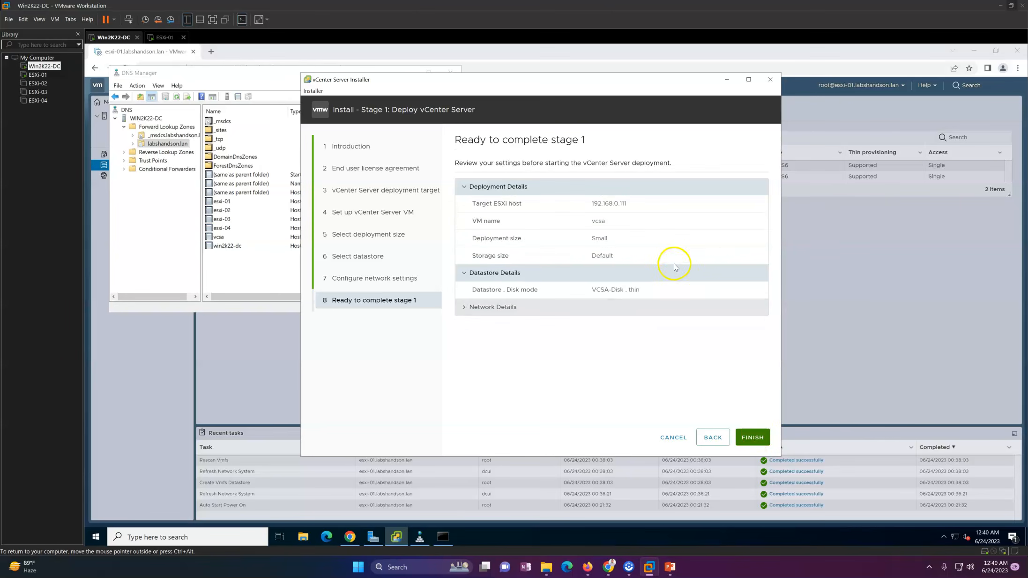
pyautogui.click(604, 278)
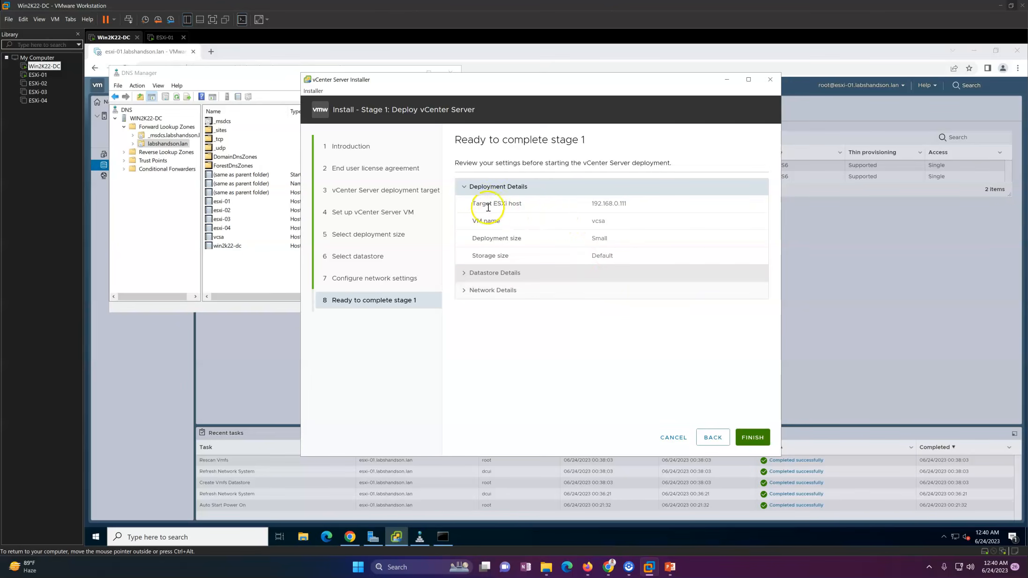
pyautogui.moveTo(479, 204); pyautogui.dragTo(647, 206)
pyautogui.moveTo(590, 224); pyautogui.dragTo(630, 255)
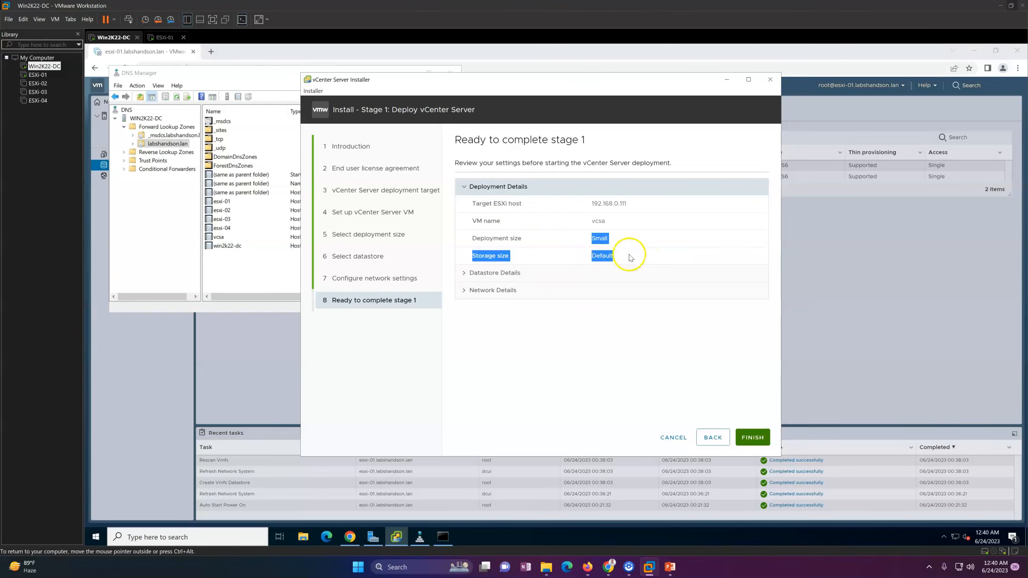
pyautogui.click(527, 275)
pyautogui.click(591, 305)
pyautogui.moveTo(780, 291); pyautogui.dragTo(773, 360)
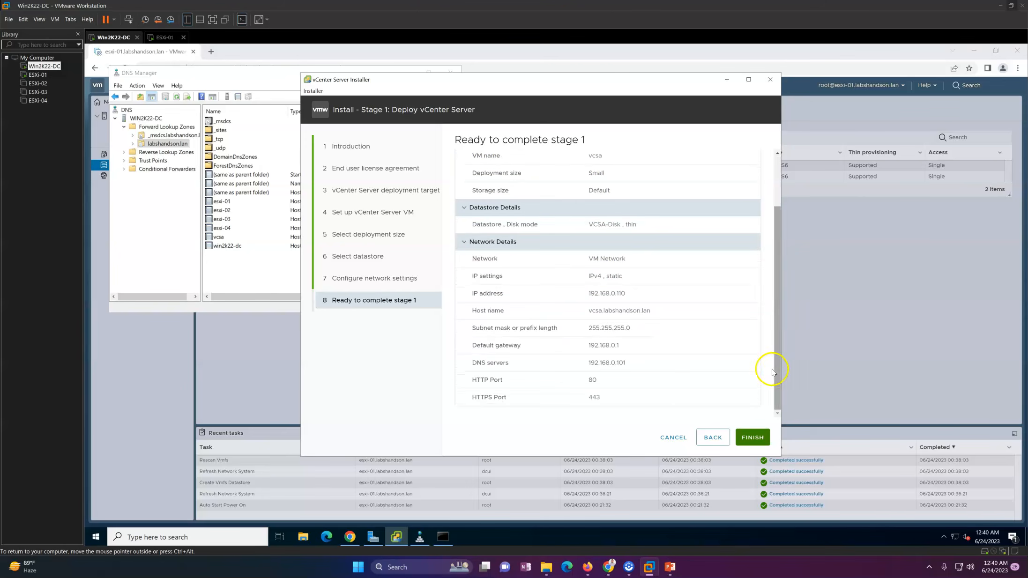
pyautogui.click(753, 437)
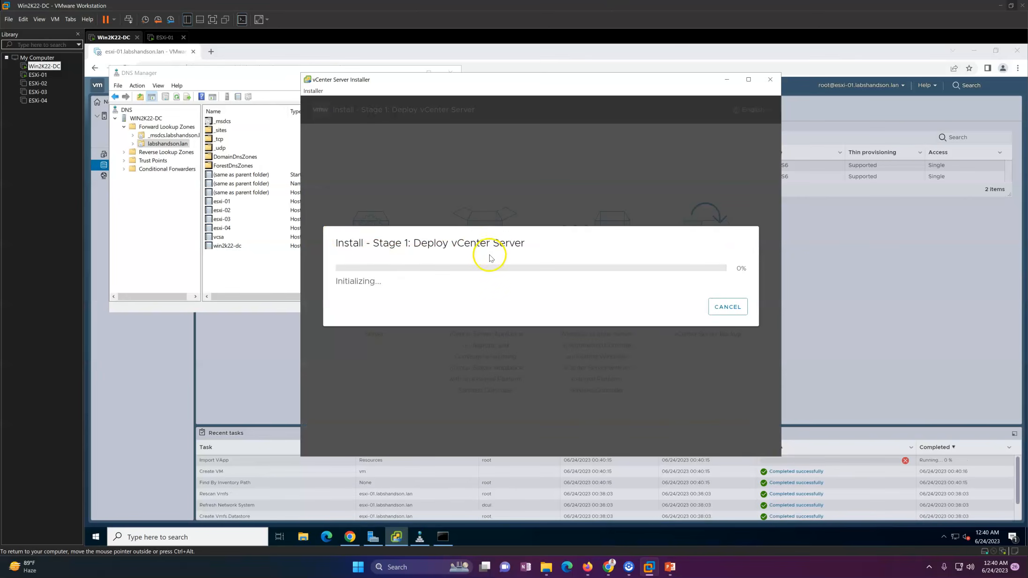
# Refresh the zone's record list in DNS Manager, then minimize DNS Manager.
pyautogui.click(262, 267)
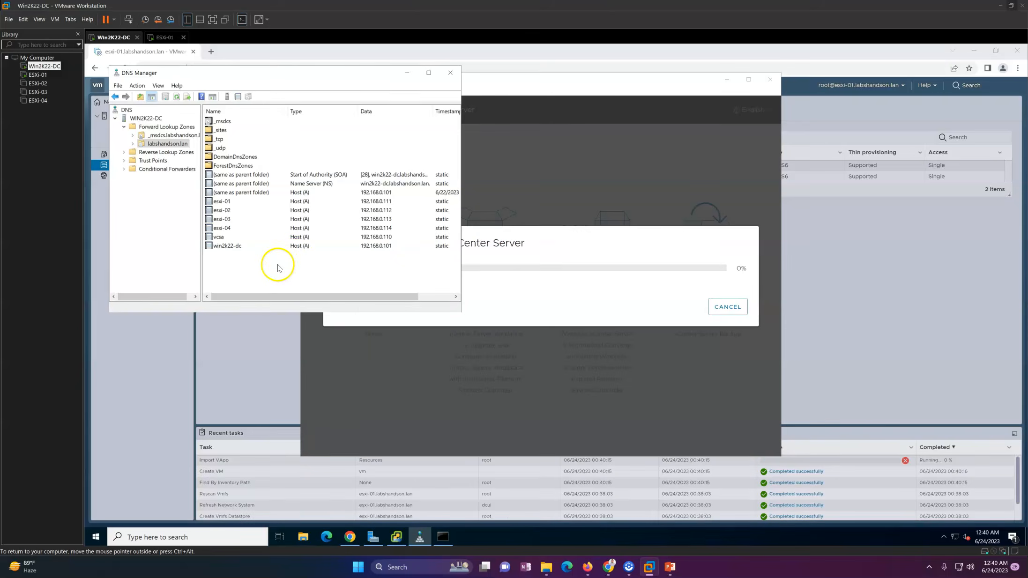
pyautogui.rightClick(278, 265)
pyautogui.click(303, 379)
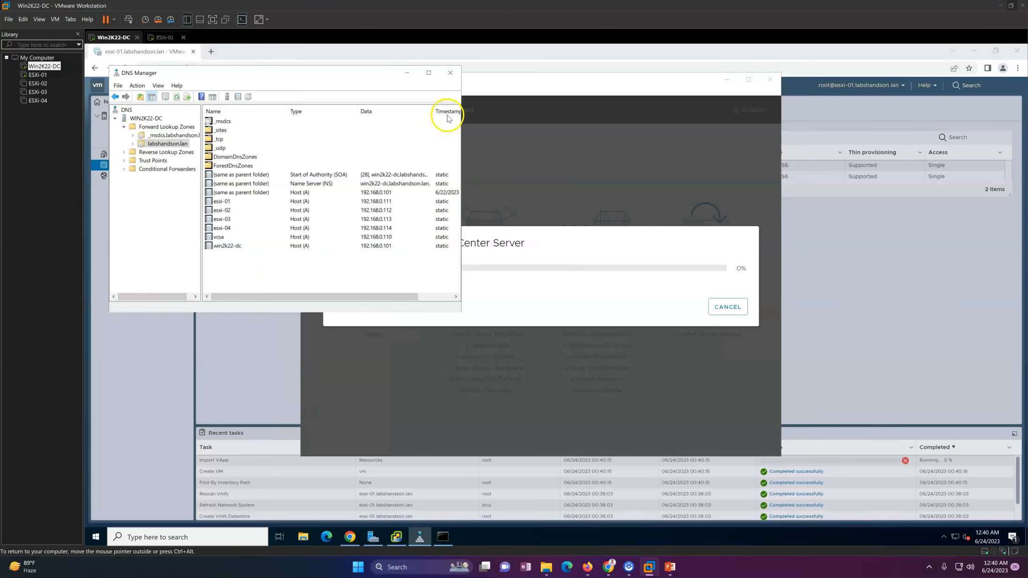
pyautogui.click(406, 72)
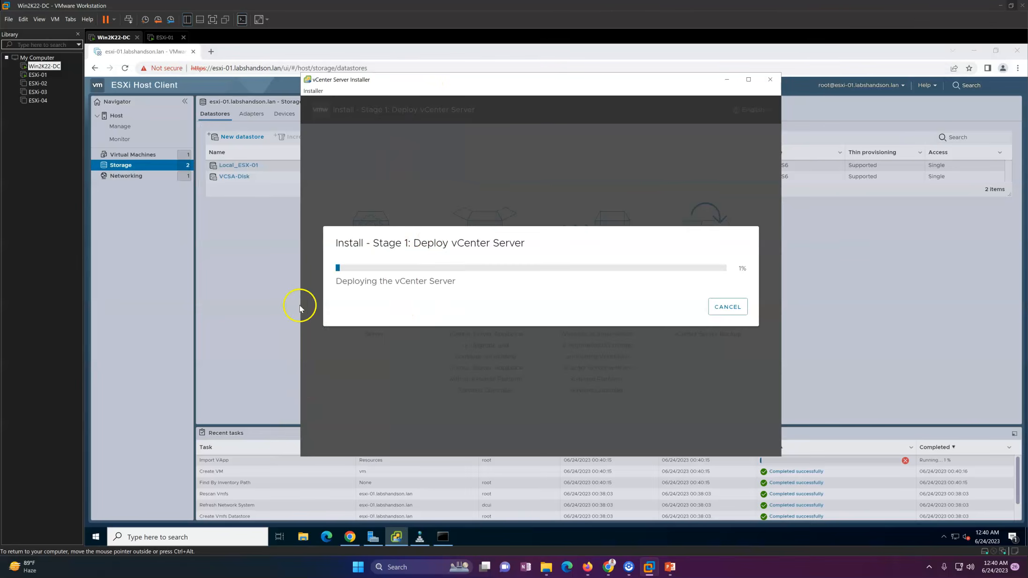
# Check the Import VApp task and list the host's virtual machines in ESXi Host Client.
pyautogui.click(255, 313)
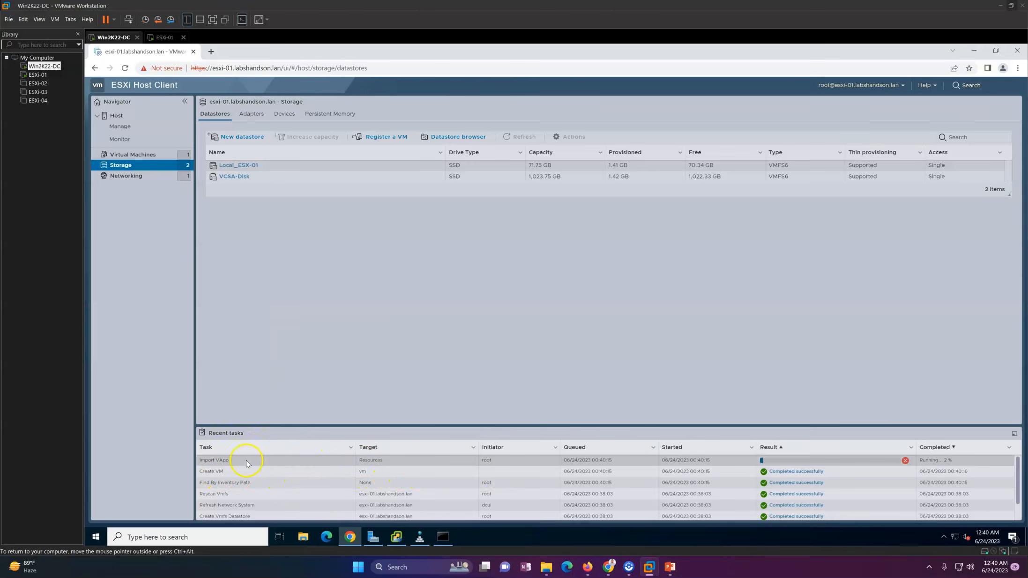
pyautogui.moveTo(246, 465); pyautogui.dragTo(196, 465)
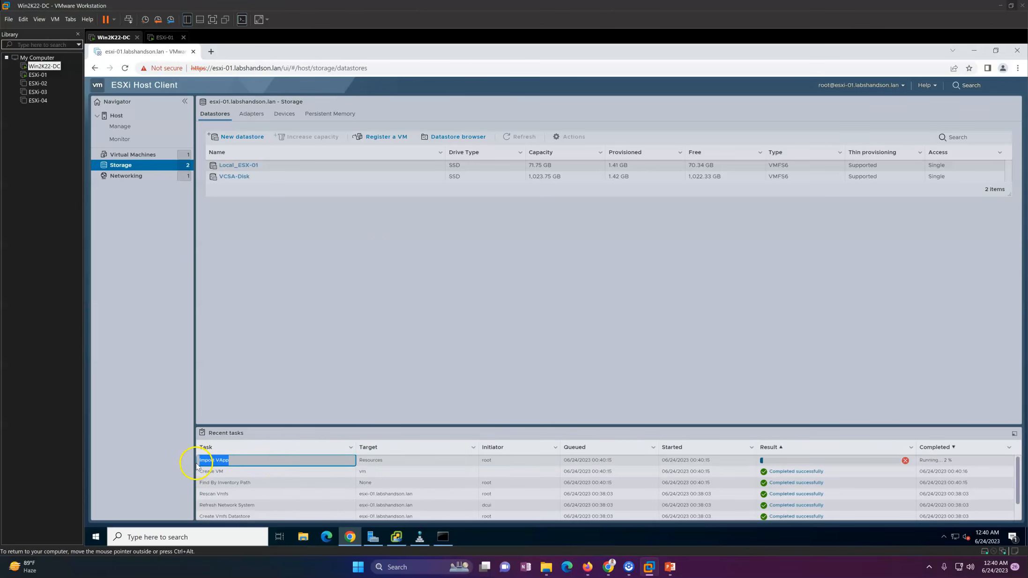
pyautogui.click(377, 261)
pyautogui.click(148, 156)
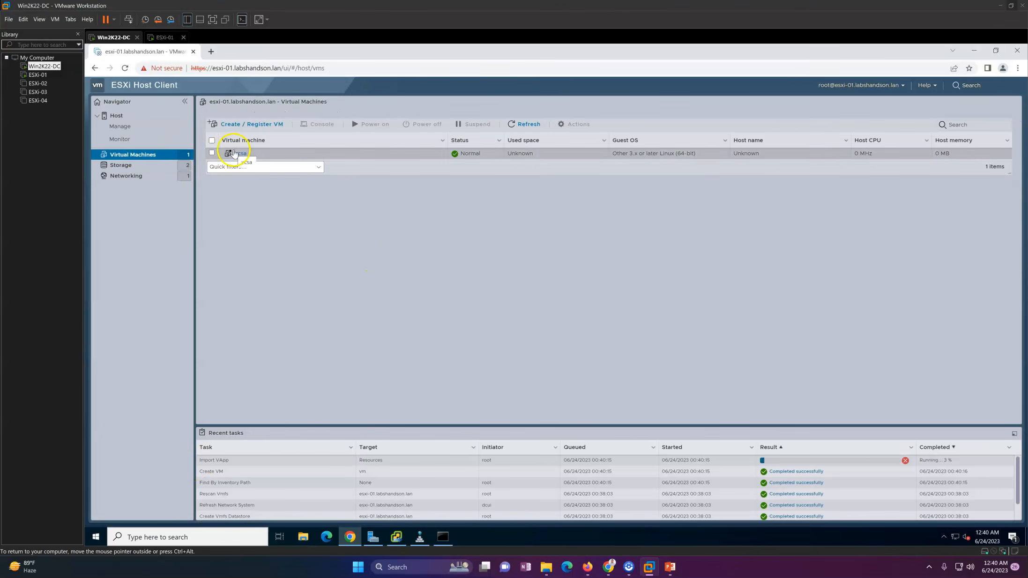
pyautogui.click(396, 537)
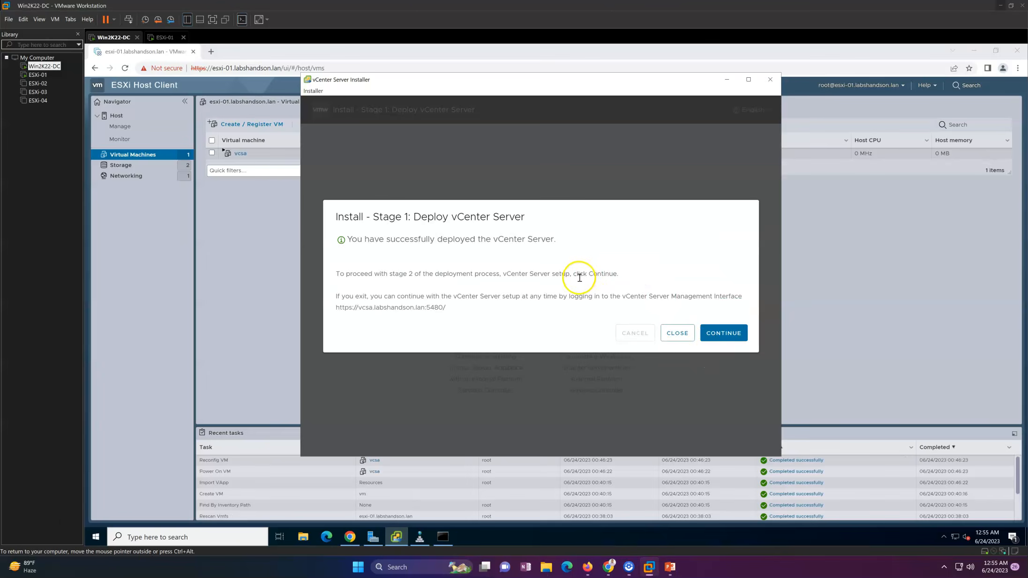
# Start Stage 2 with time synchronized to the ESXi host and SSH deactivated, and submit.
pyautogui.click(712, 333)
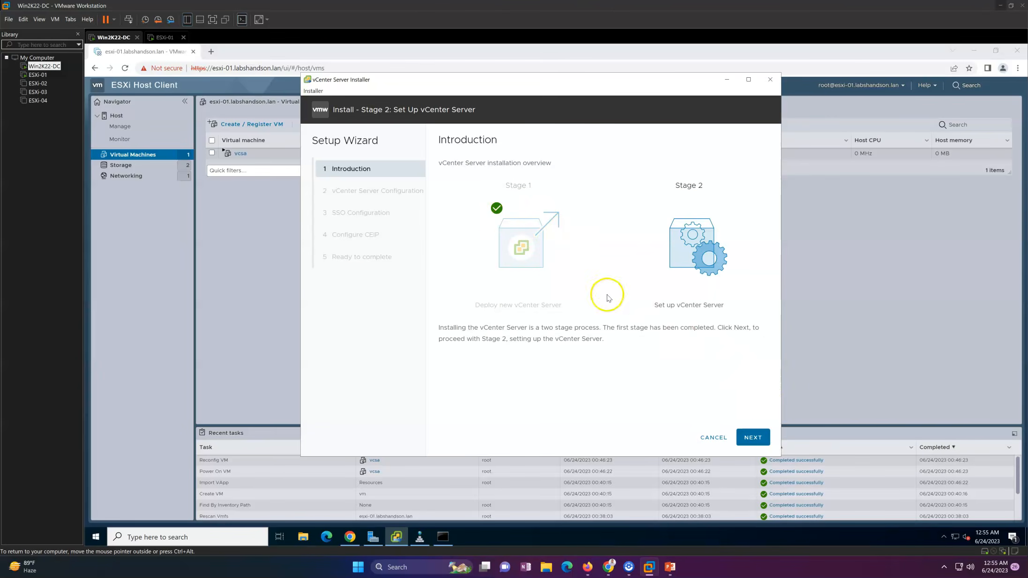
pyautogui.click(752, 436)
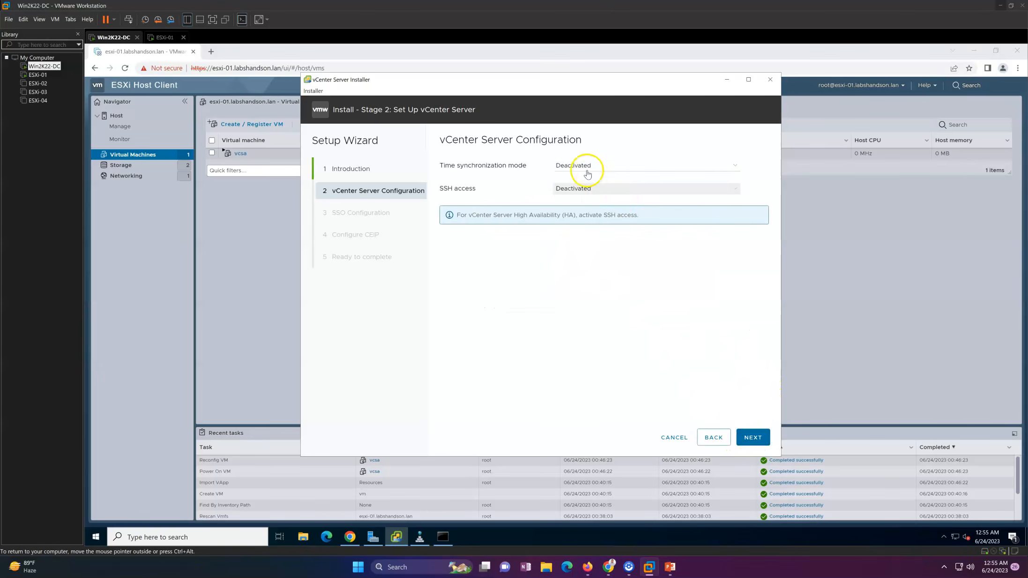
pyautogui.click(610, 168)
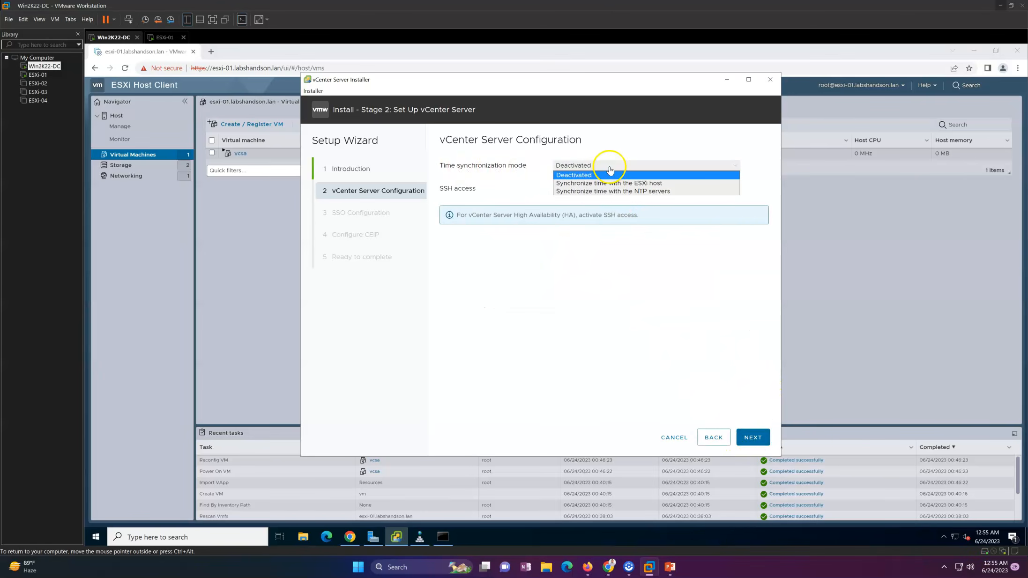
pyautogui.click(588, 187)
pyautogui.click(614, 166)
pyautogui.click(613, 166)
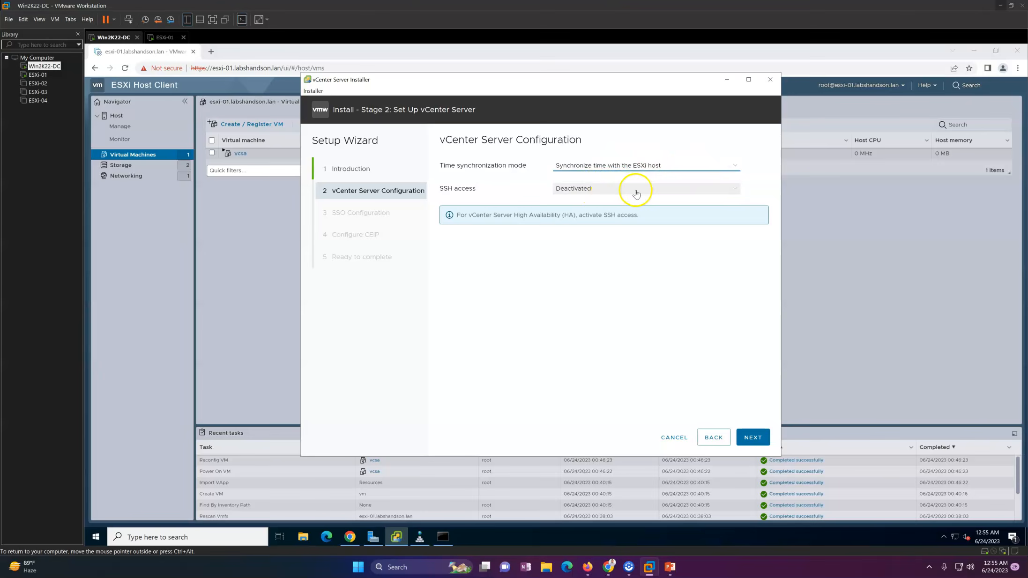
pyautogui.click(633, 167)
pyautogui.click(633, 192)
pyautogui.click(637, 166)
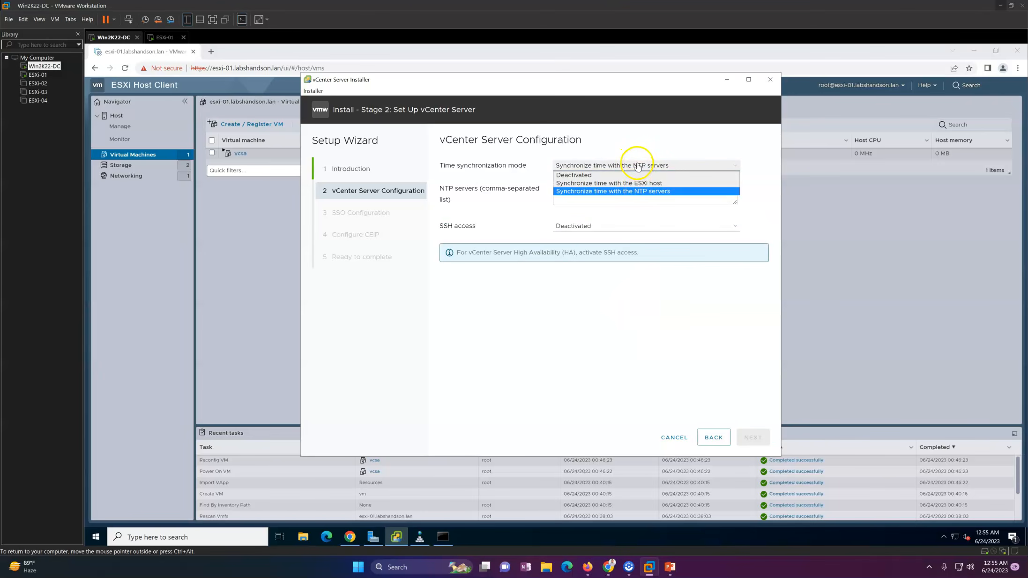
pyautogui.click(636, 183)
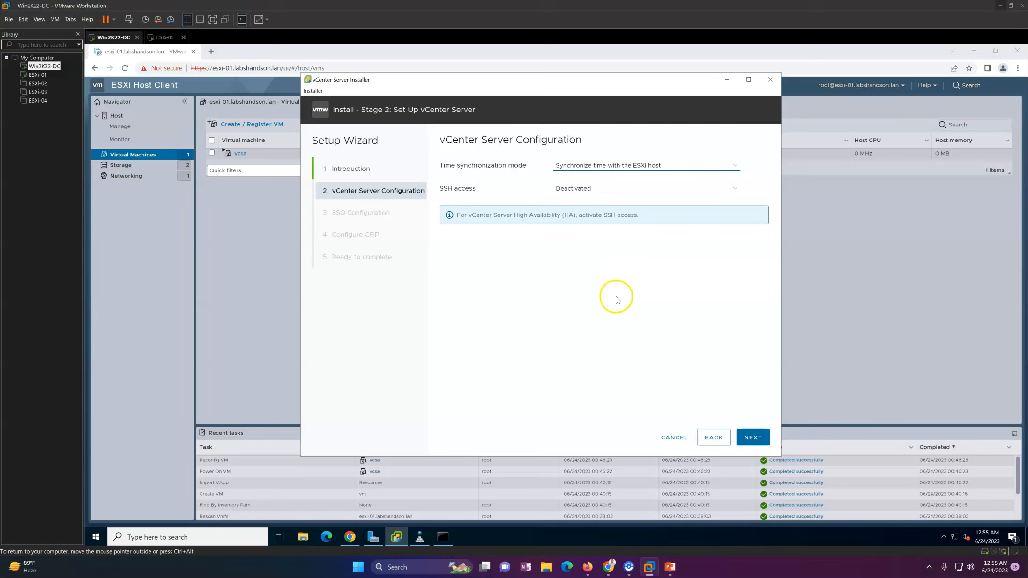
pyautogui.click(749, 439)
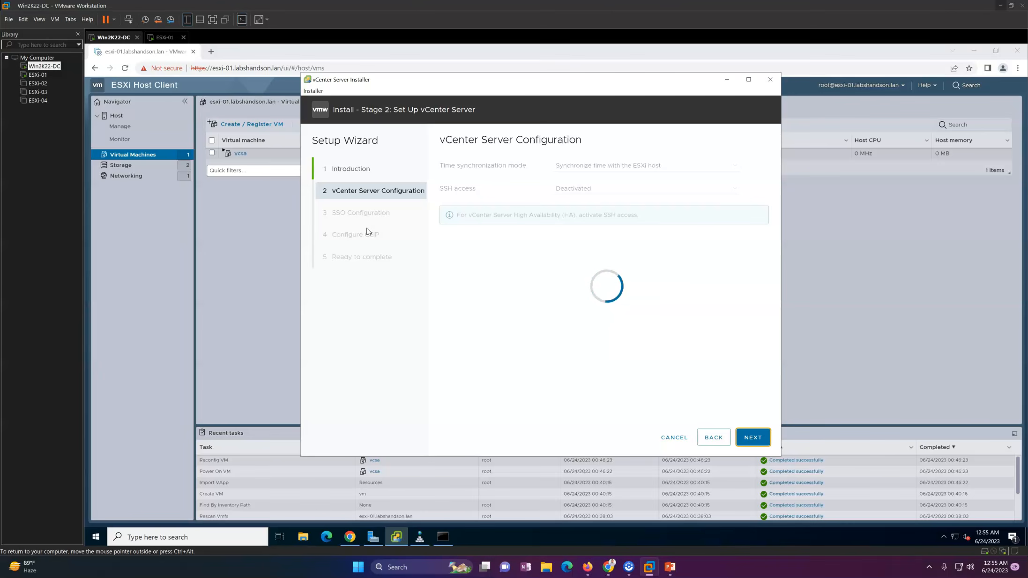
# Reload ESXi Host Client and open the vcsa VM console showing its port 5480 configuration URL.
pyautogui.click(233, 234)
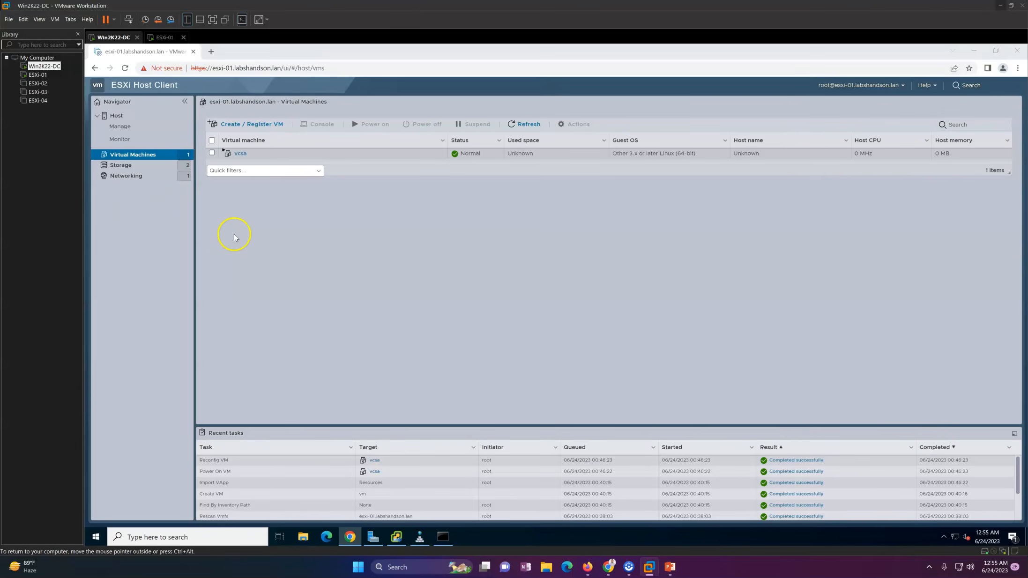
pyautogui.click(125, 68)
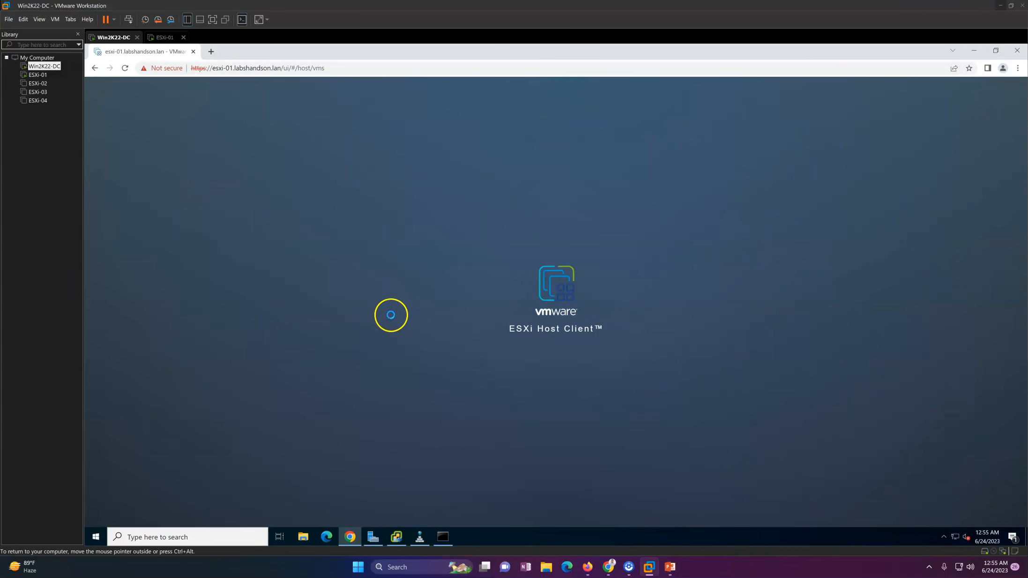
pyautogui.click(441, 536)
pyautogui.click(442, 535)
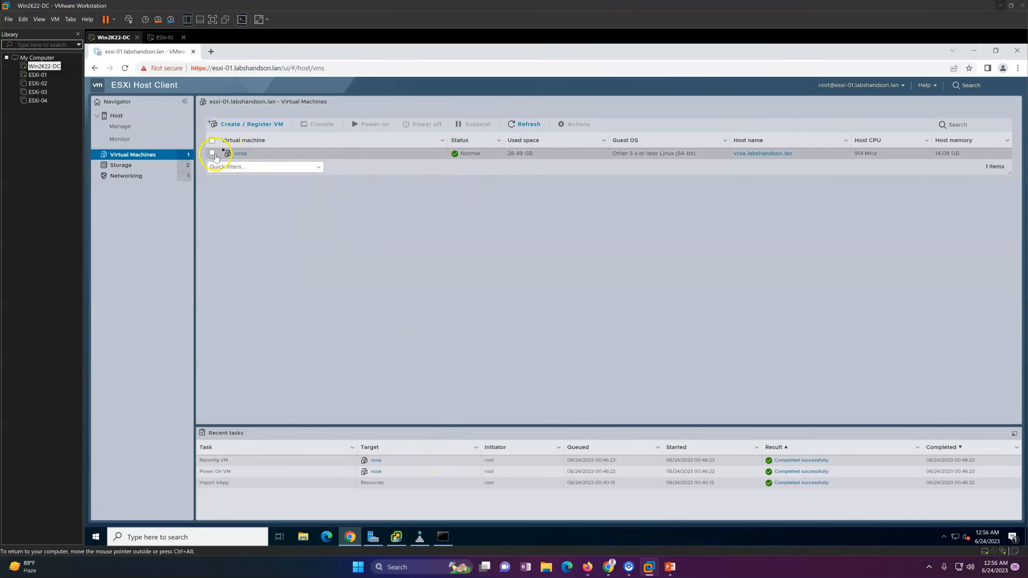
pyautogui.click(213, 153)
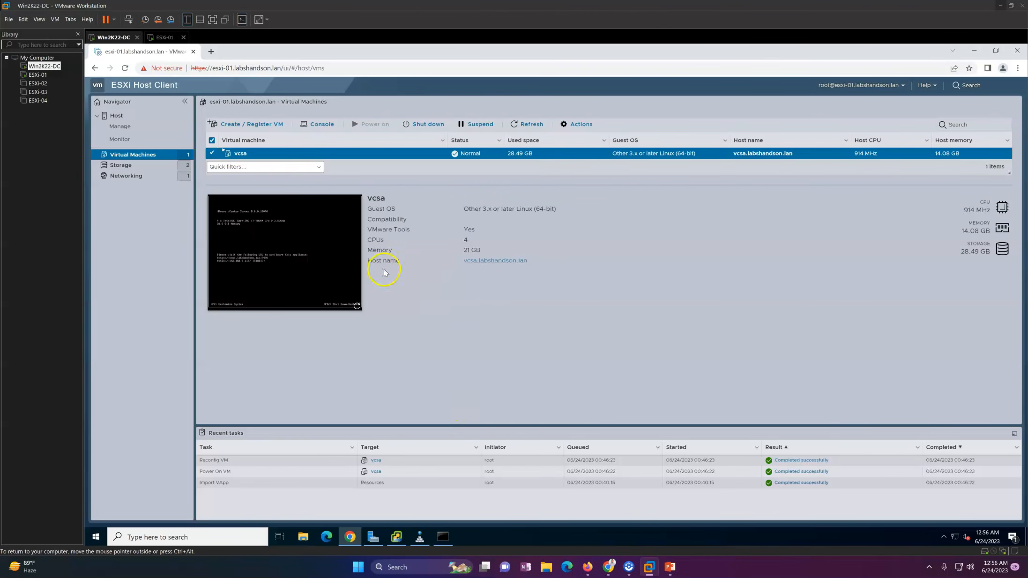
pyautogui.click(290, 240)
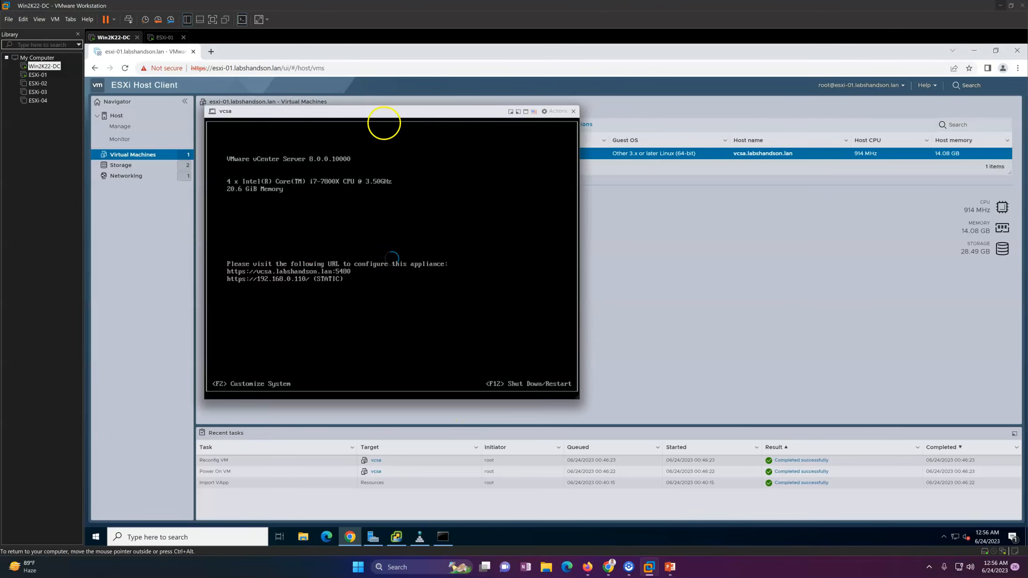
pyautogui.moveTo(328, 110); pyautogui.dragTo(510, 131)
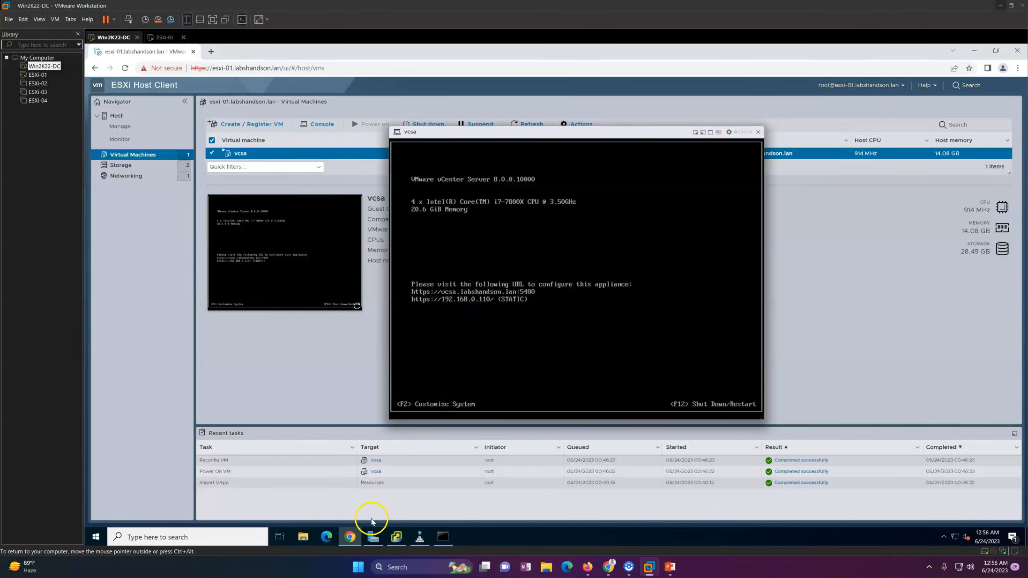
# Create SSO domain vsphere.local and enter the administrator password twice.
pyautogui.click(396, 536)
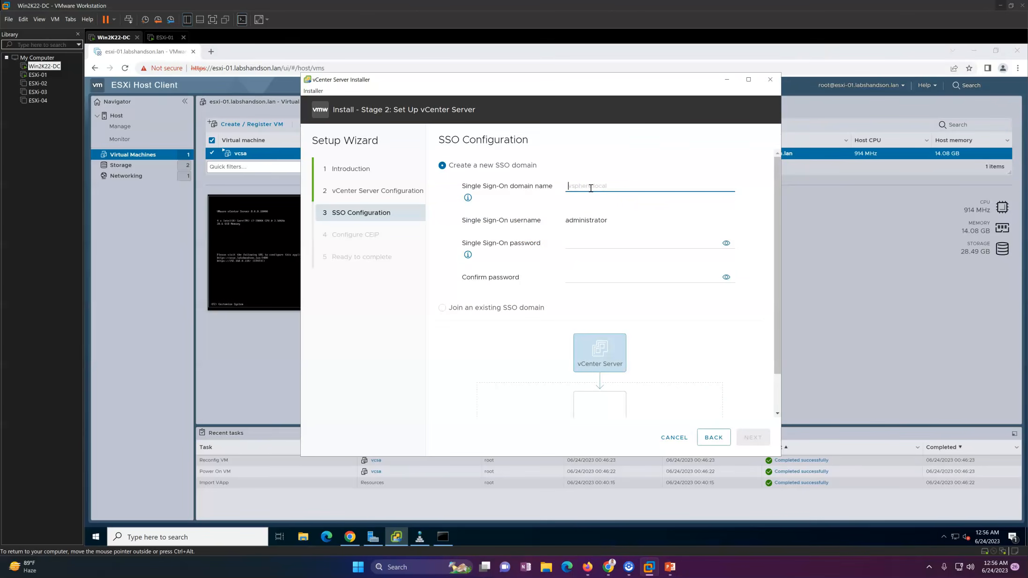
pyautogui.write('vsphere.local')
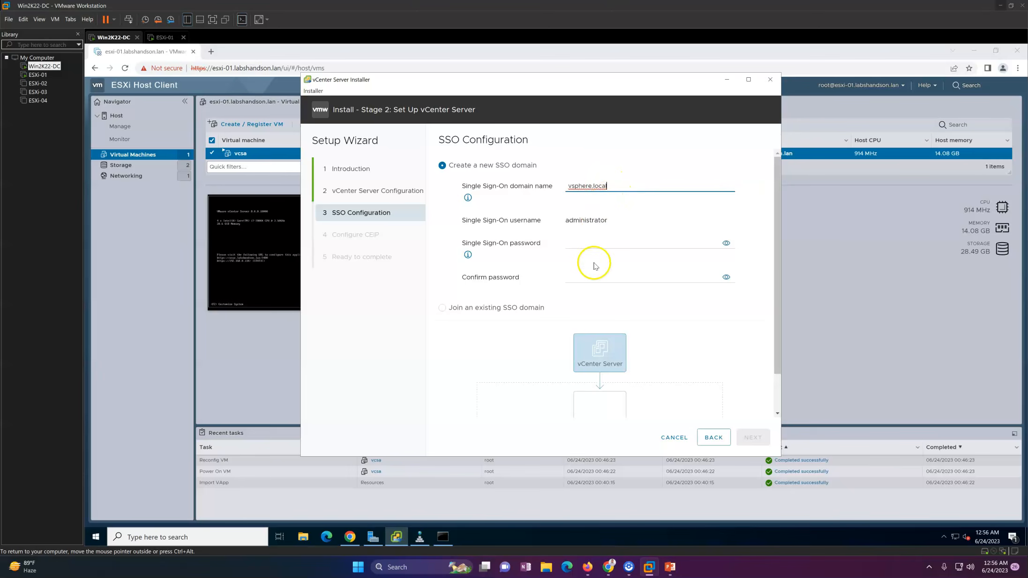
pyautogui.click(579, 244)
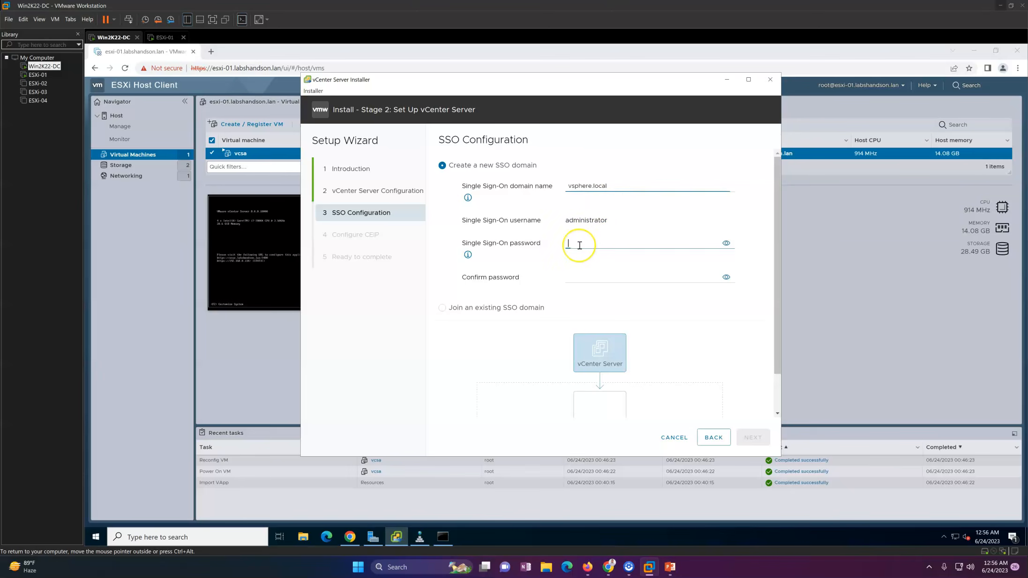
pyautogui.write('VMware1!')
pyautogui.press('Tab')
pyautogui.press('Tab')
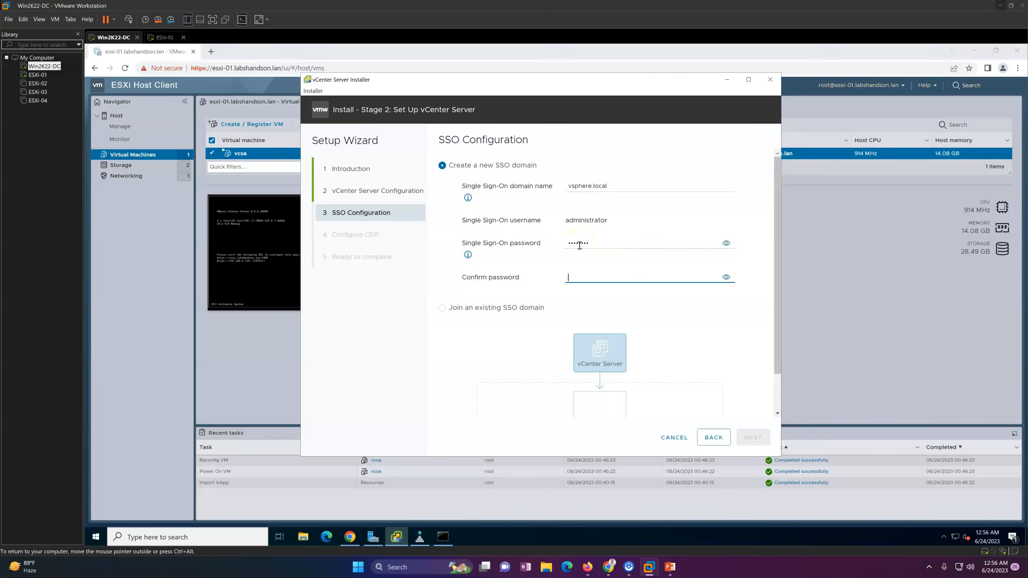
pyautogui.write('VMware1')
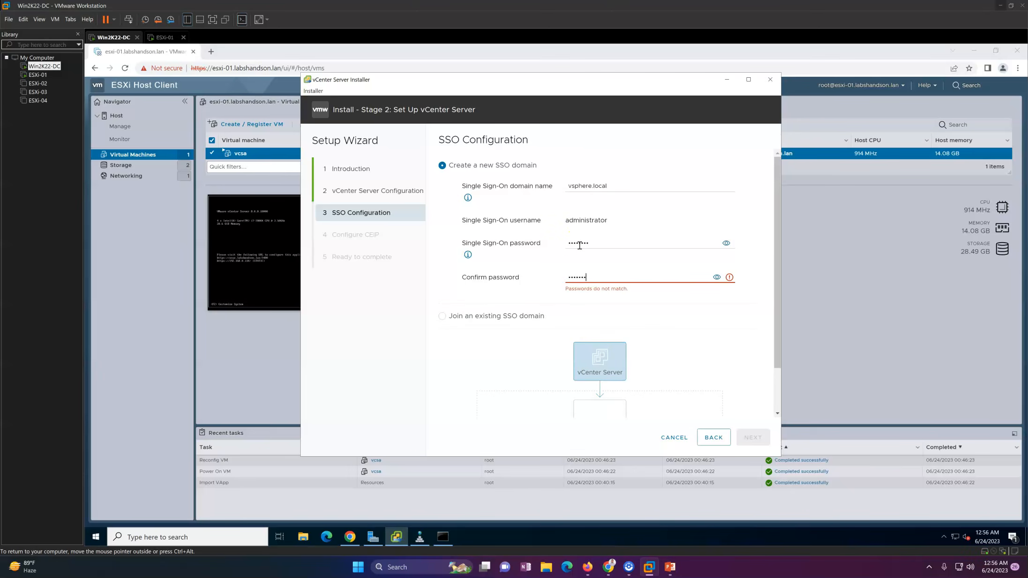
pyautogui.write('!')
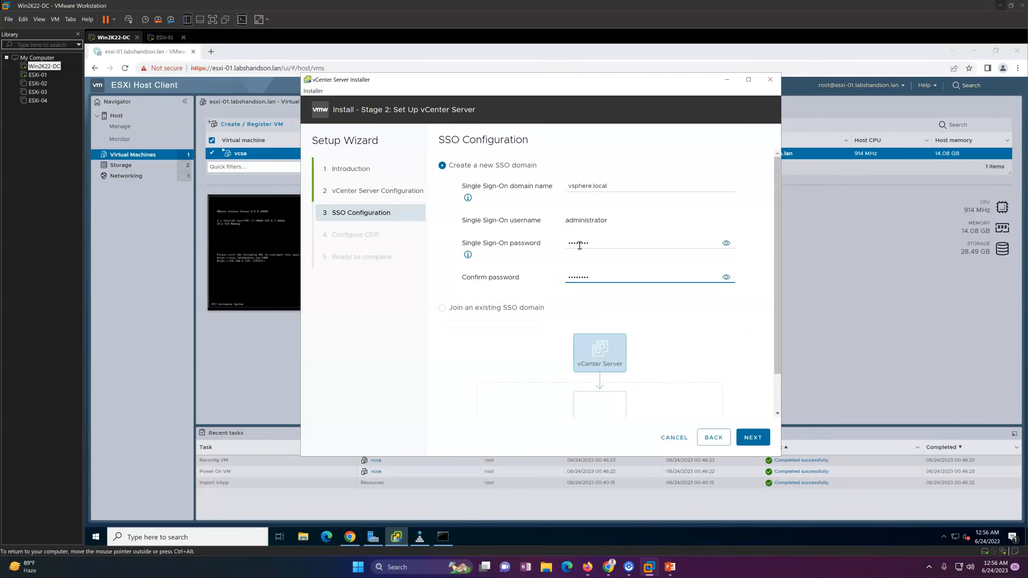
pyautogui.click(754, 436)
# Opt out of CEIP, review the ready-to-complete summary and finish the wizard.
pyautogui.scroll(-2, 764, 330)
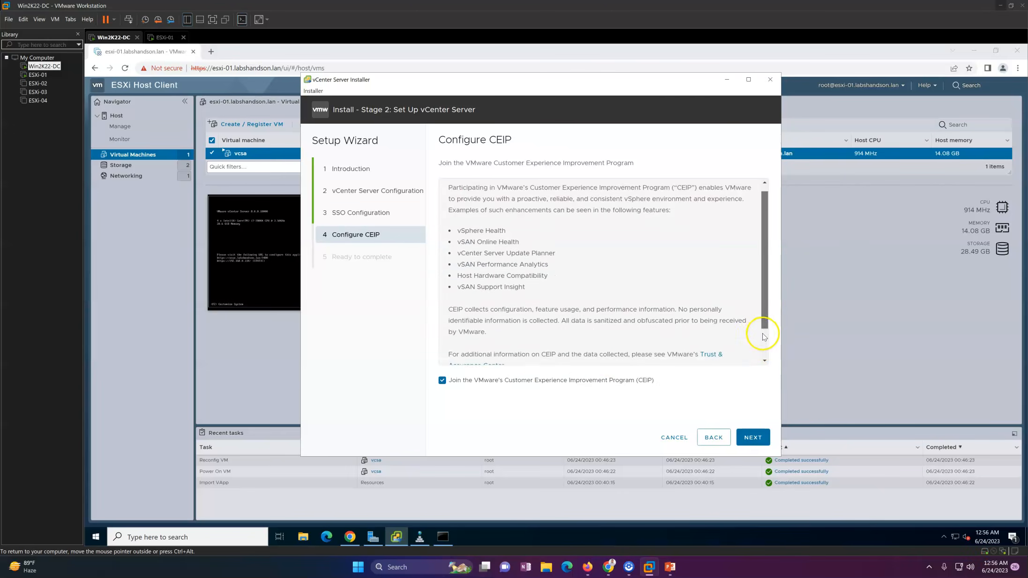
pyautogui.click(513, 385)
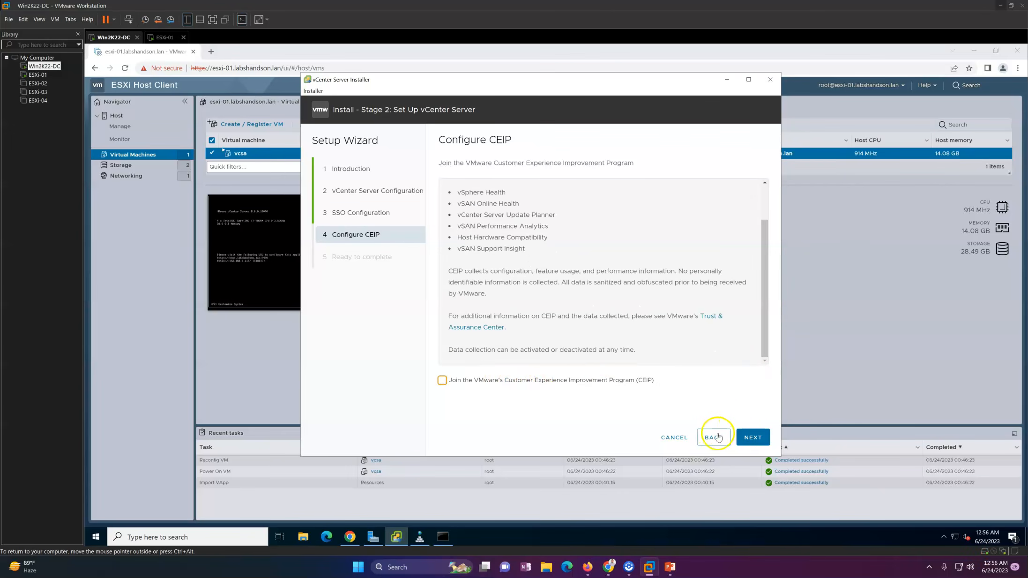
pyautogui.click(754, 438)
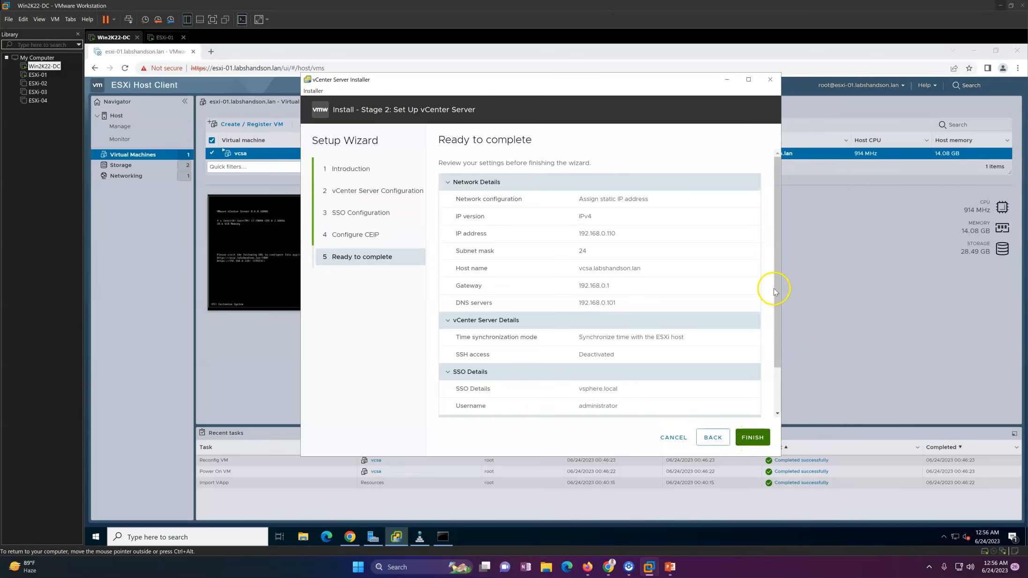
pyautogui.scroll(-2, 776, 300)
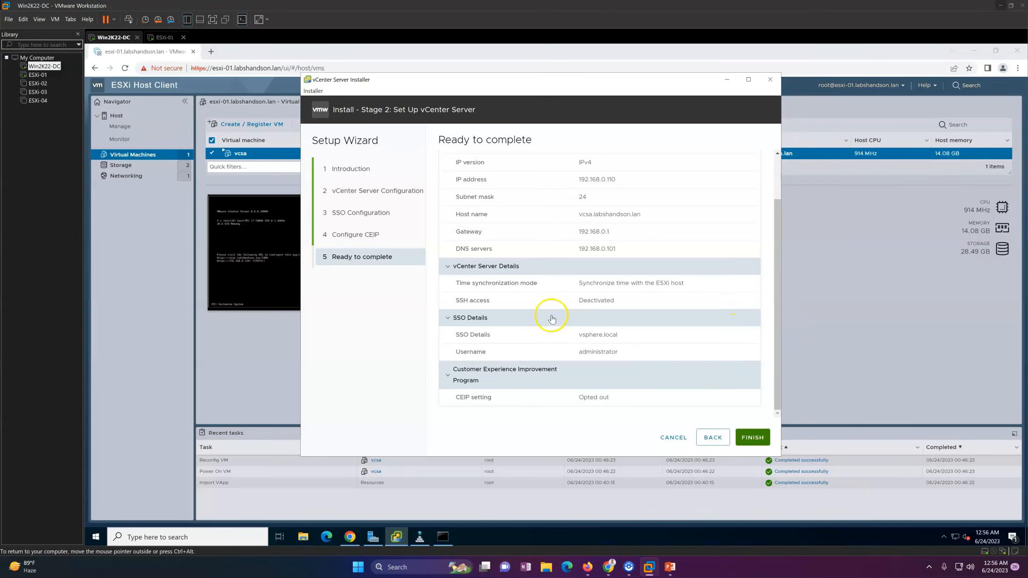
pyautogui.moveTo(539, 334)
pyautogui.mouseDown()
pyautogui.moveTo(654, 339)
pyautogui.moveTo(537, 349)
pyautogui.mouseUp()
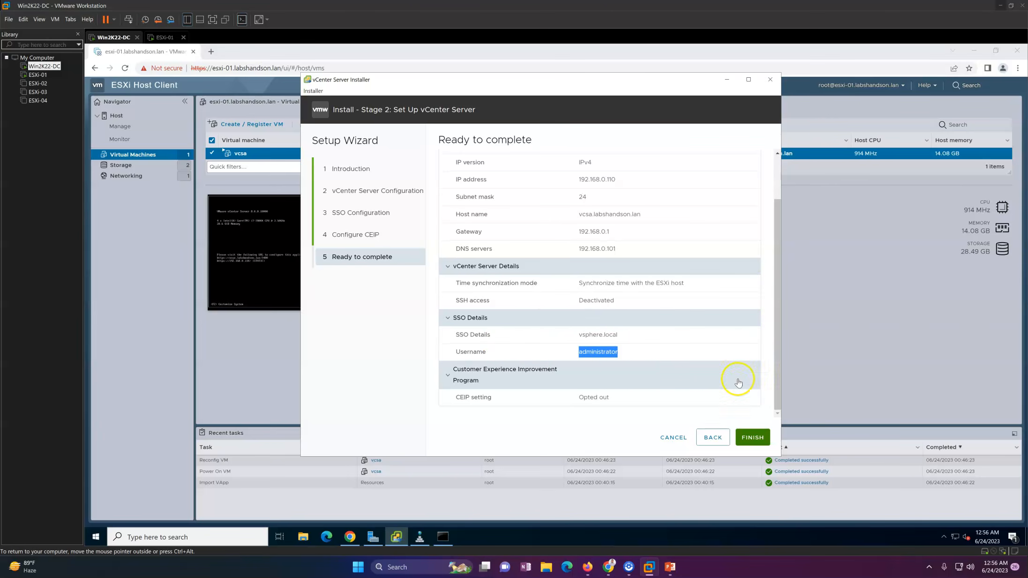
pyautogui.click(752, 437)
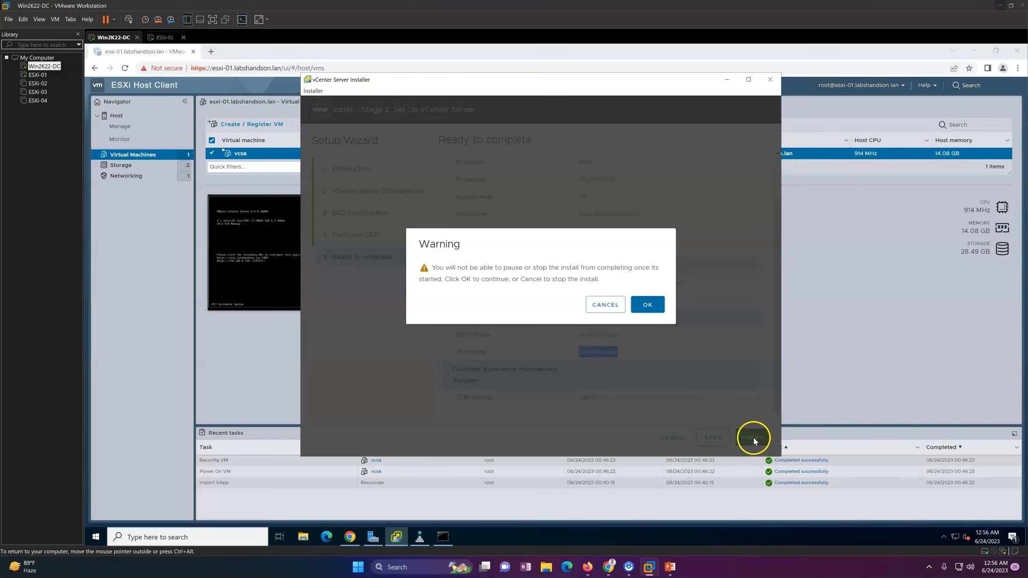
# Accept the no-pause warning to start Stage 2, then return to the vcsa console.
pyautogui.click(645, 305)
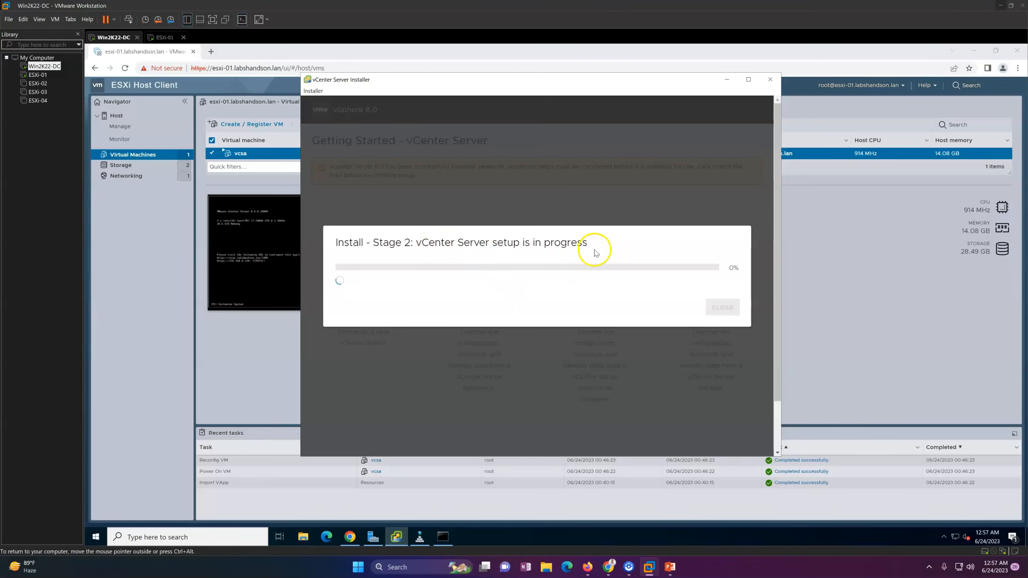
pyautogui.click(267, 285)
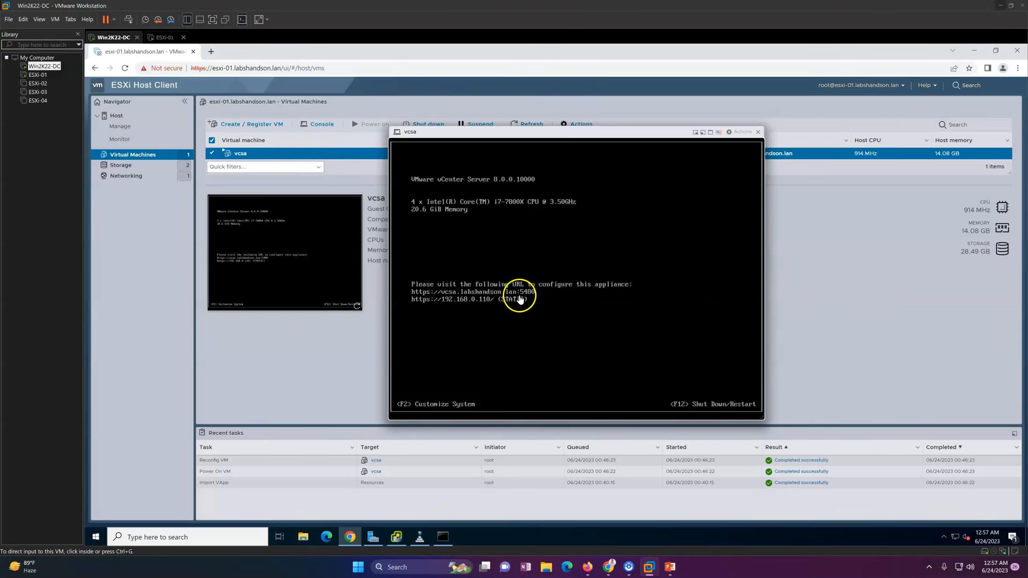
pyautogui.click(211, 52)
pyautogui.write('https://esxi-01')
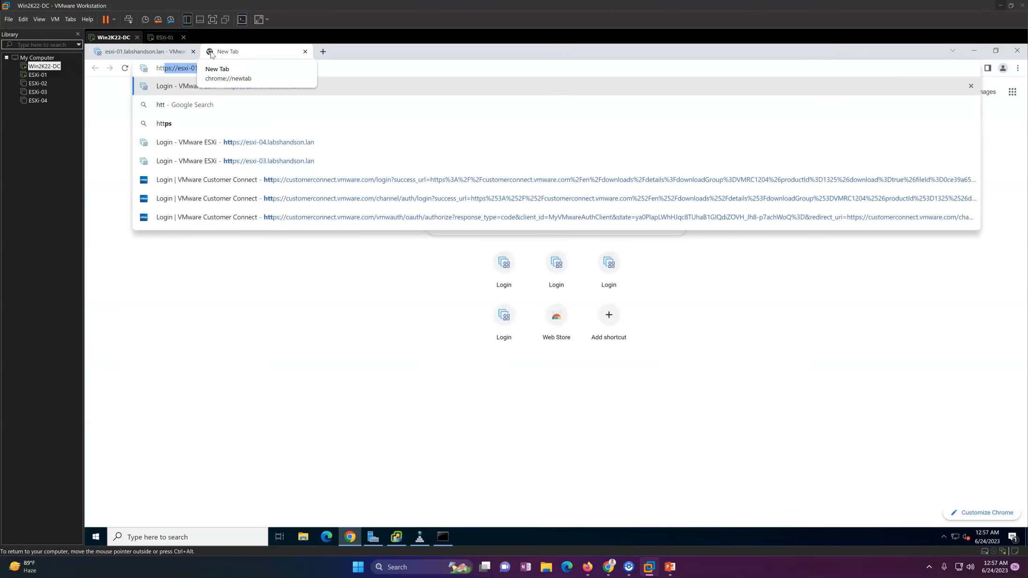
pyautogui.write('L//')
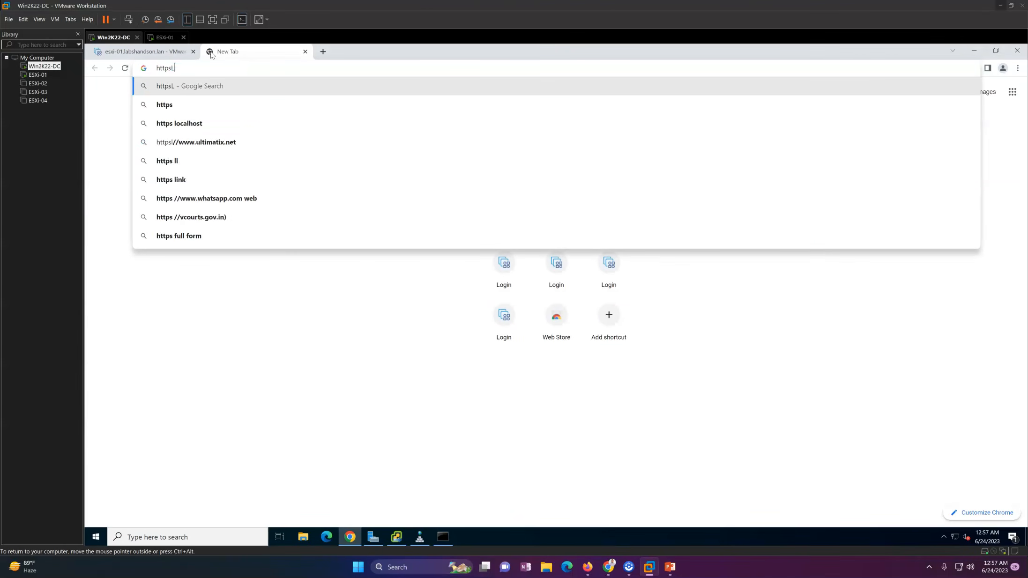
pyautogui.press('BackSpace')
pyautogui.press('BackSpace')
pyautogui.press('BackSpace')
pyautogui.write('://')
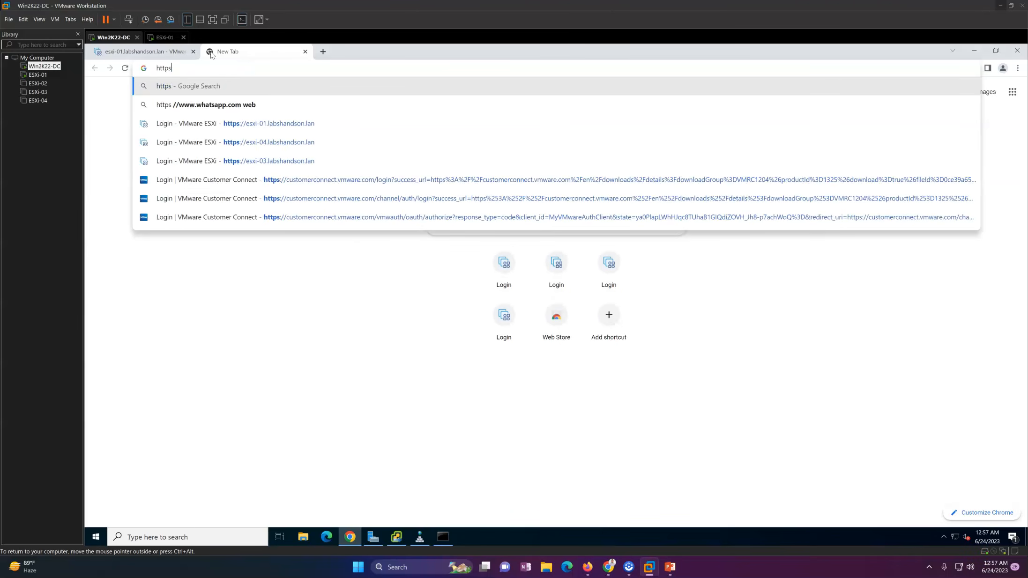
pyautogui.write('v')
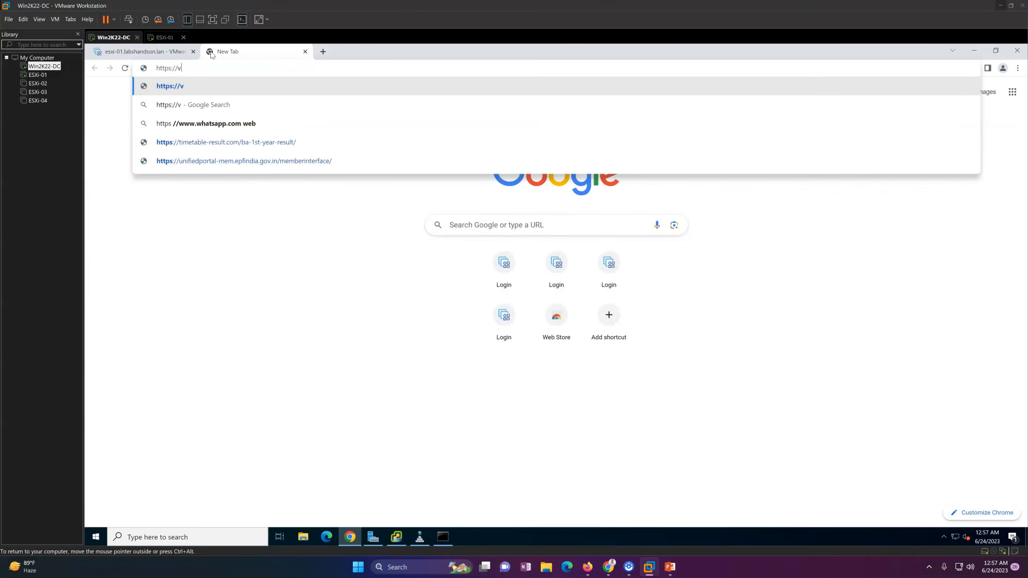
pyautogui.write('csa.la')
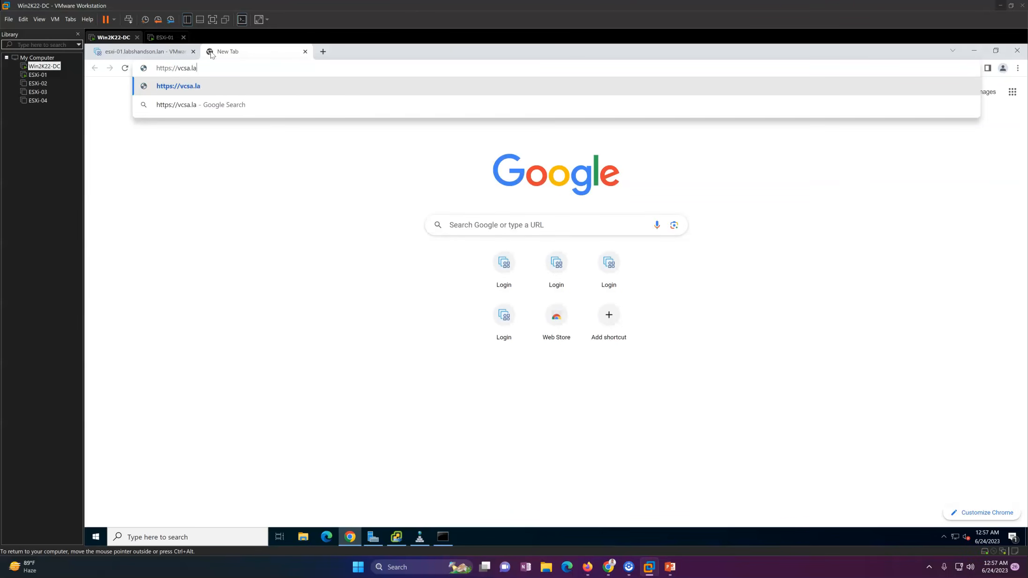
pyautogui.write('bshandson')
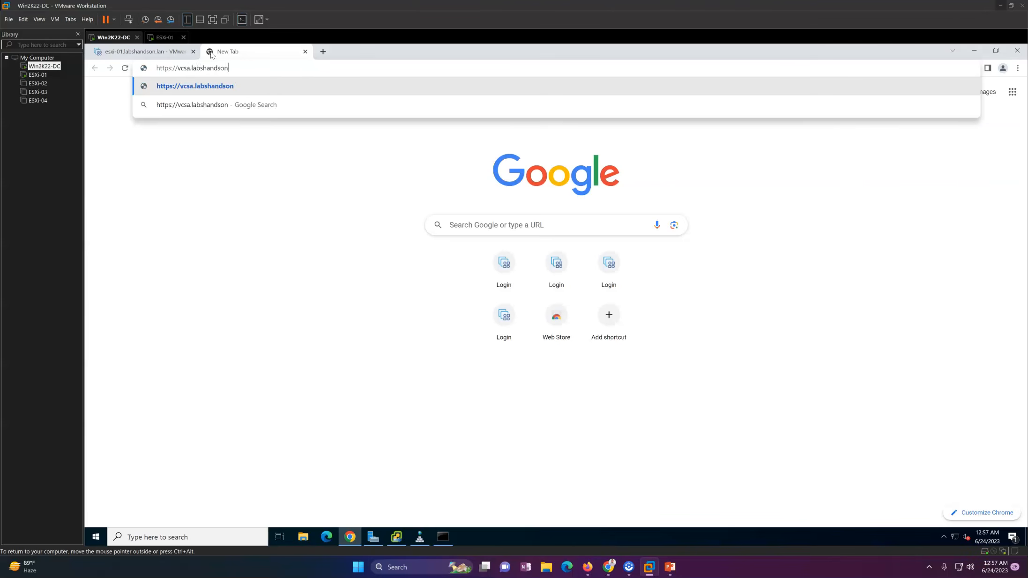
pyautogui.write('.lan')
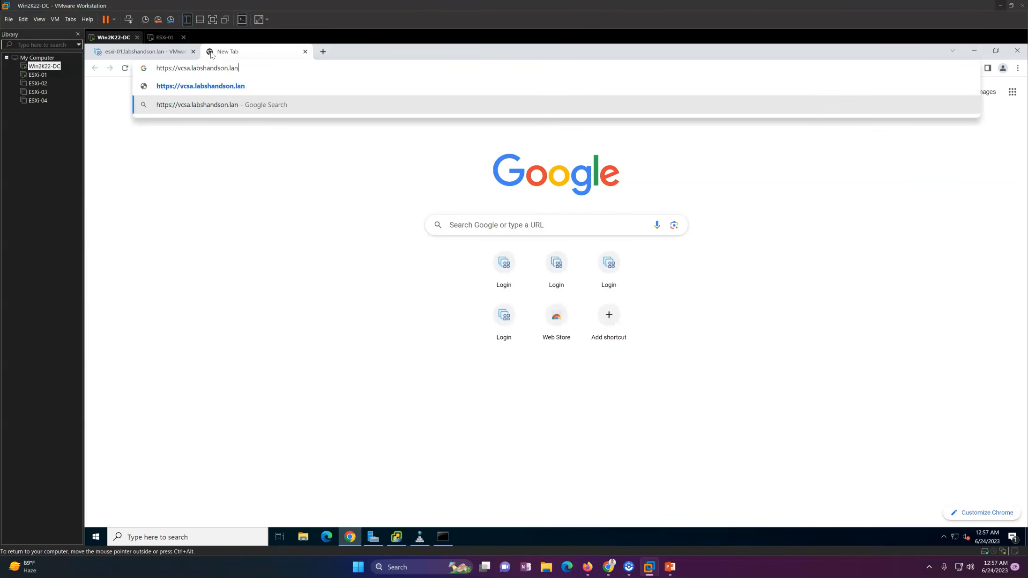
pyautogui.write(':')
pyautogui.write('5480')
pyautogui.press('Return')
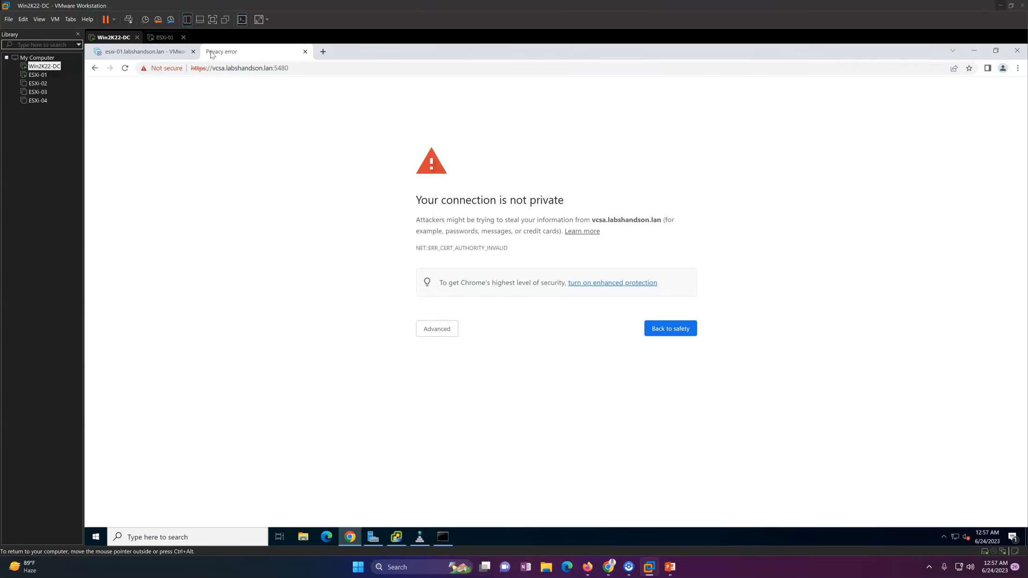
pyautogui.click(445, 330)
pyautogui.click(461, 400)
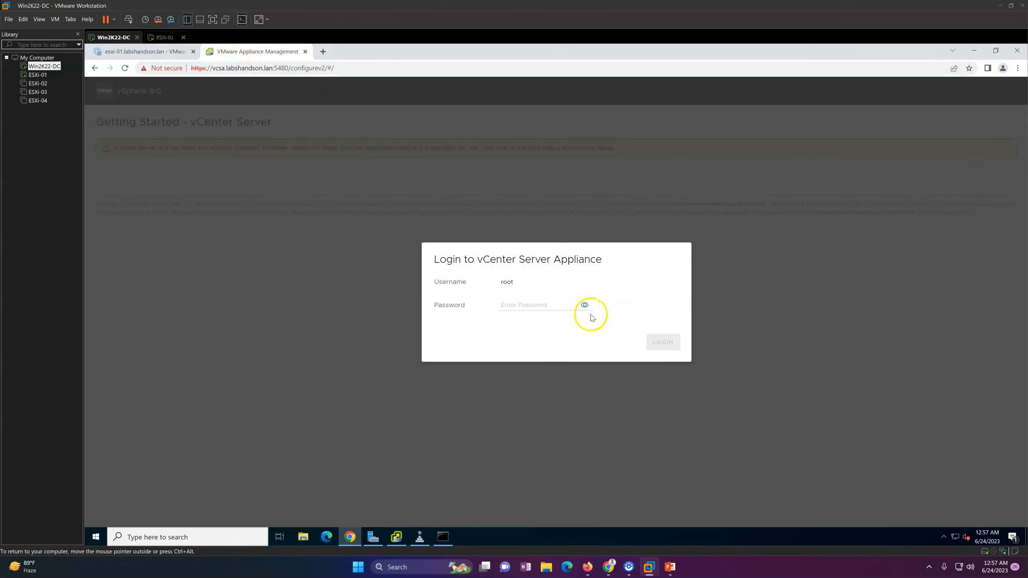
pyautogui.click(534, 304)
pyautogui.write('VM••••••')
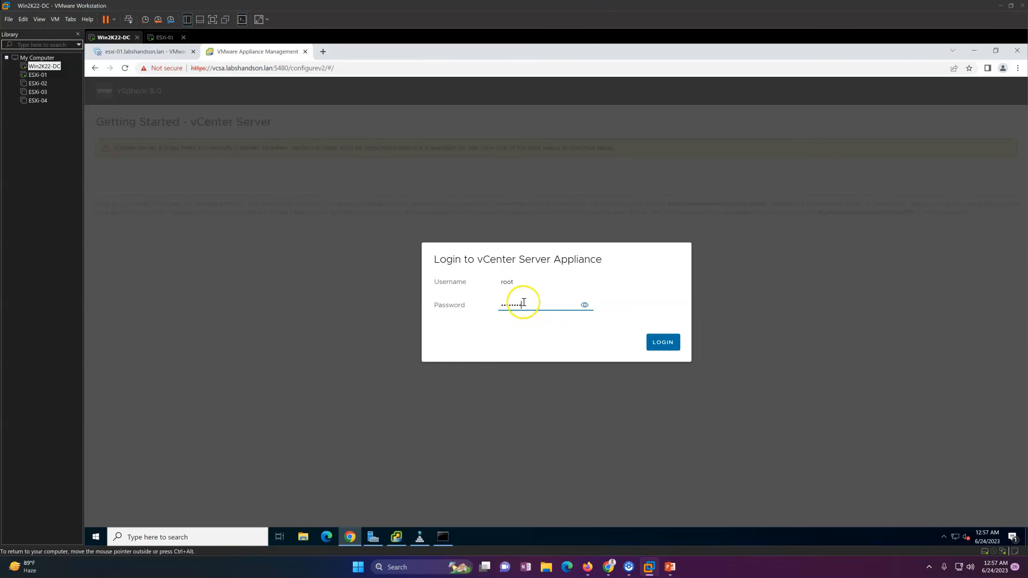
pyautogui.click(666, 343)
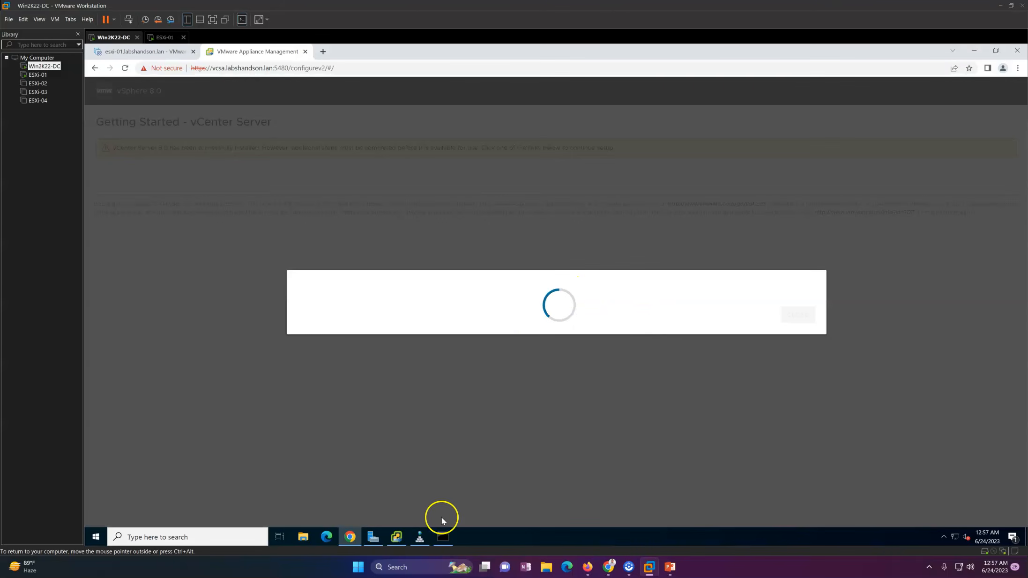
# Monitor Stage 2 progress in the installer and close it once it completes.
pyautogui.click(400, 537)
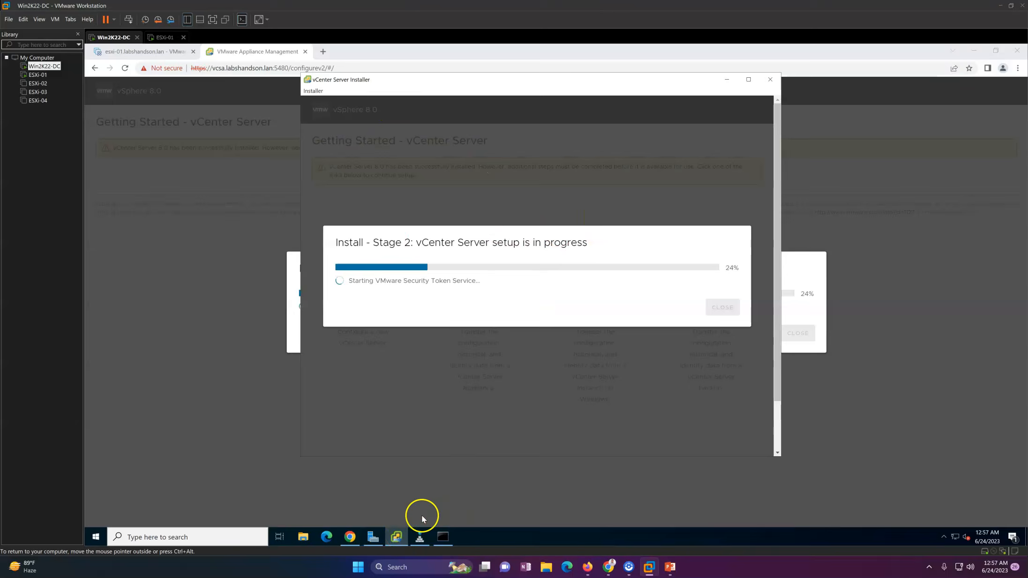
pyautogui.click(397, 536)
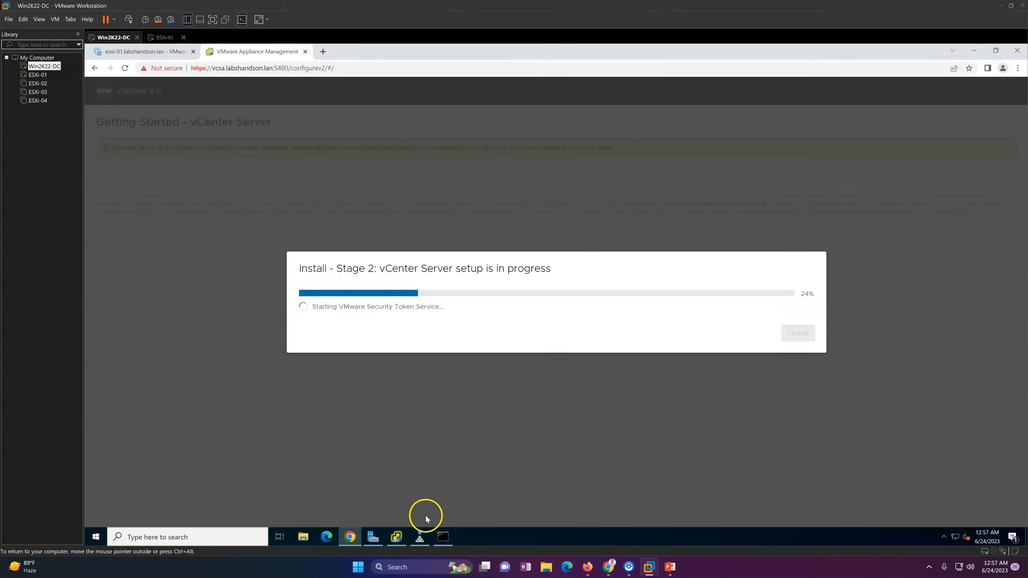
pyautogui.moveTo(367, 70); pyautogui.dragTo(182, 69)
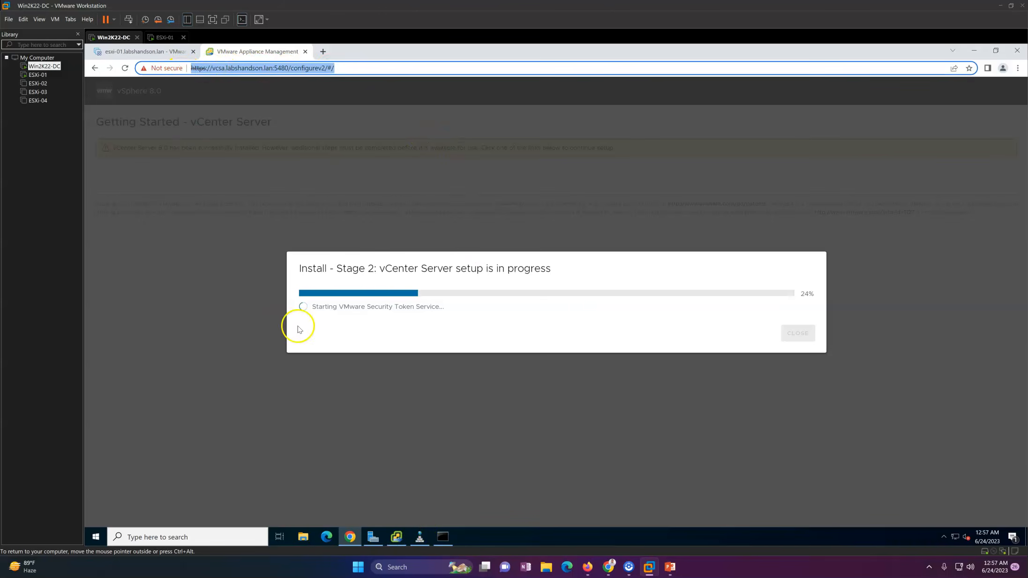
pyautogui.click(396, 330)
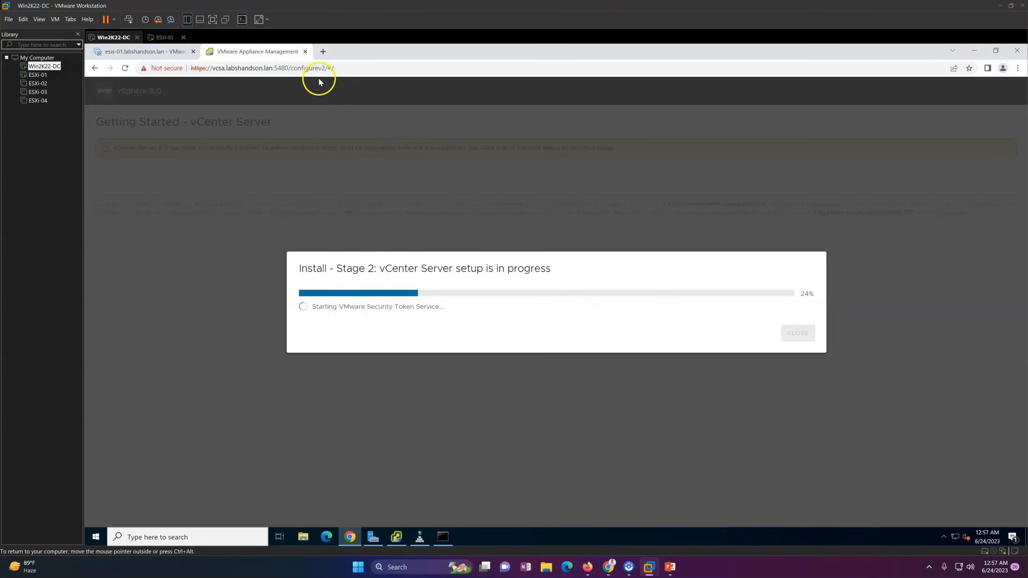
pyautogui.click(400, 537)
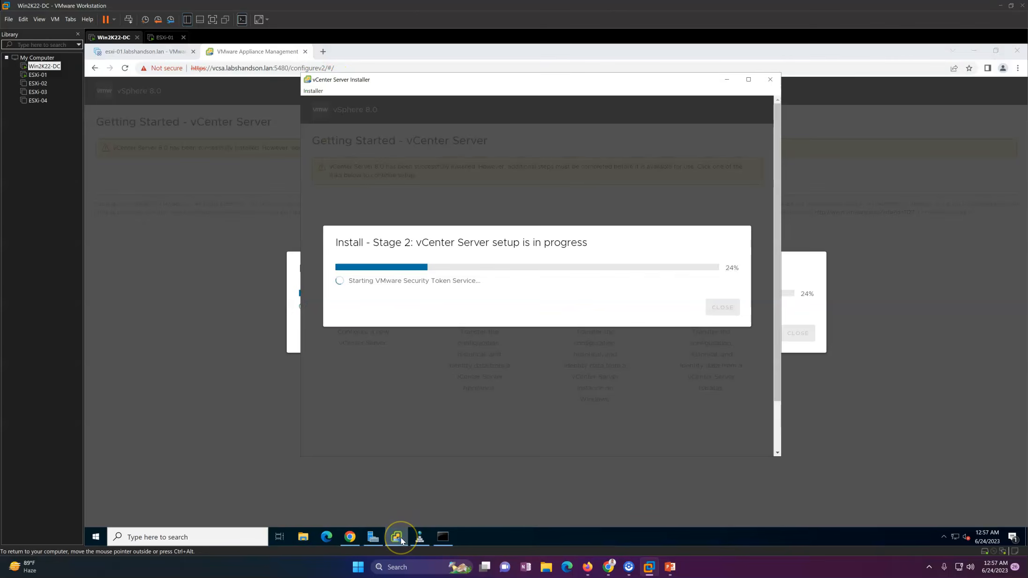
pyautogui.click(401, 537)
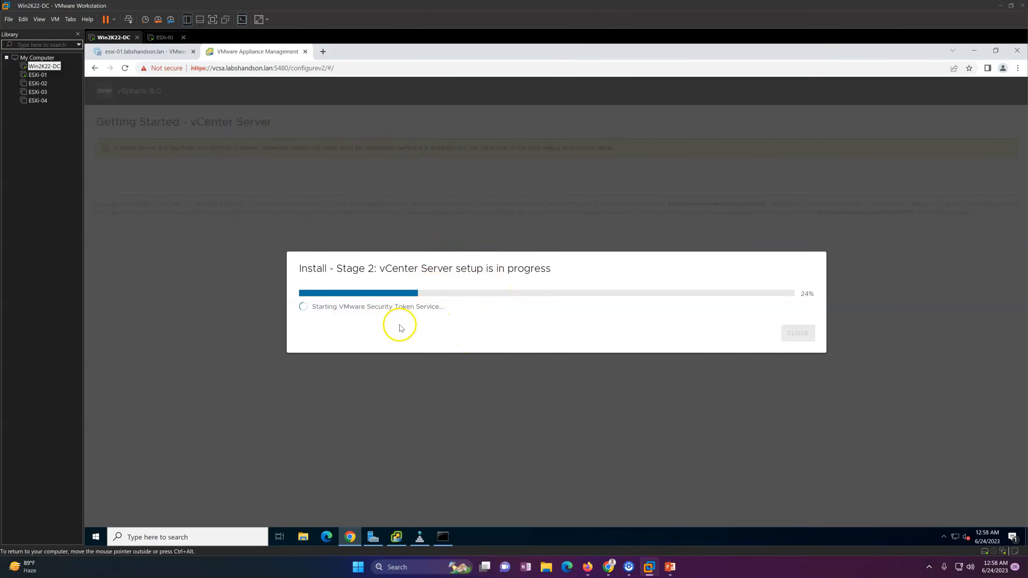
pyautogui.click(401, 538)
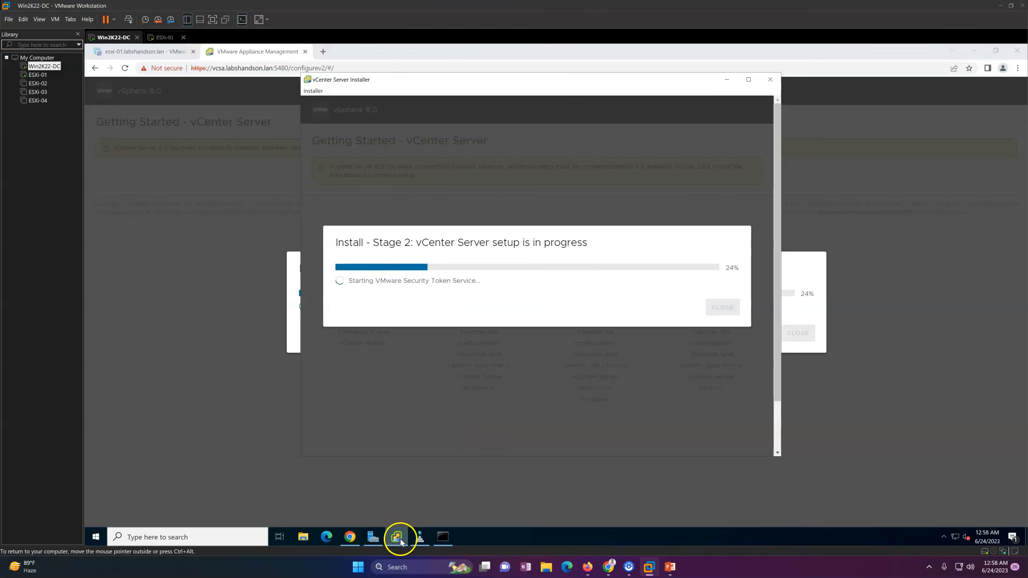
pyautogui.moveTo(448, 78); pyautogui.dragTo(544, 87)
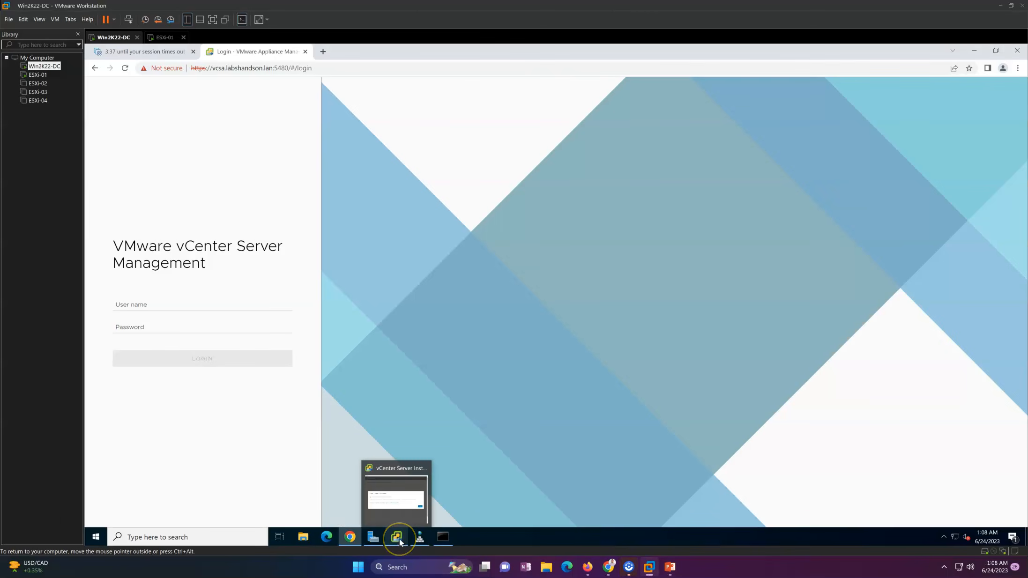
pyautogui.click(397, 536)
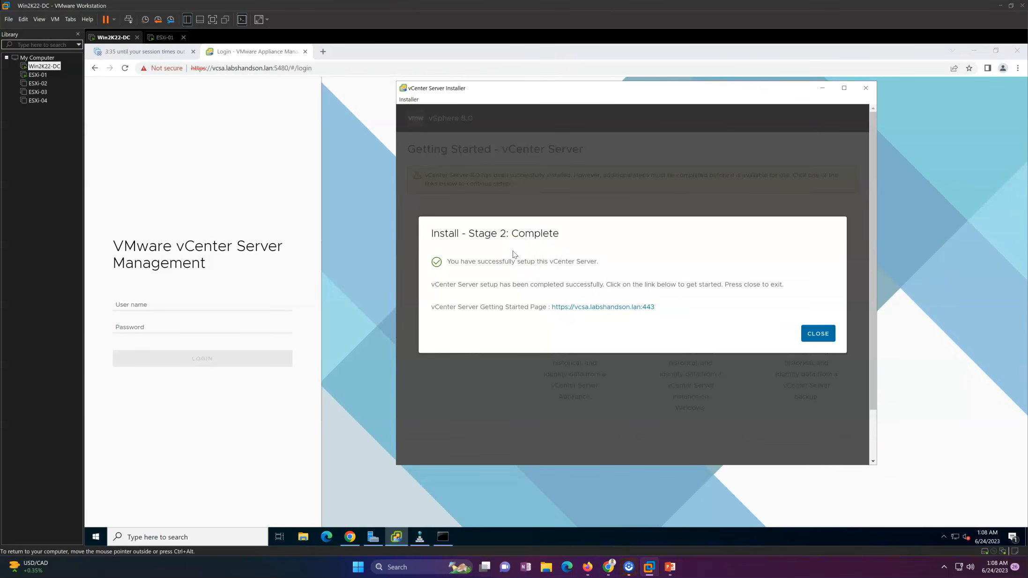
pyautogui.click(817, 334)
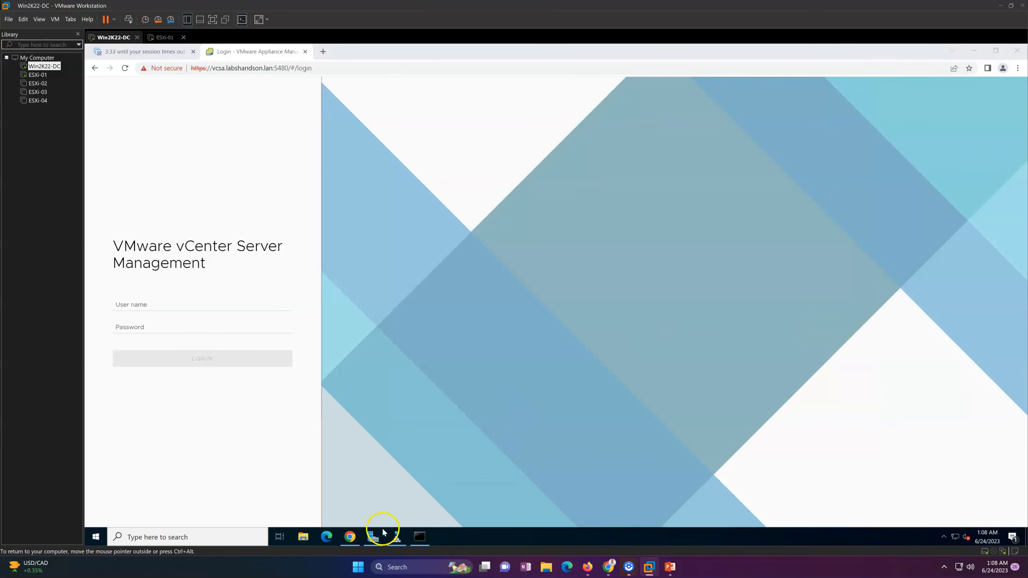
# Attempt to sign in to the appliance management page as admin with a password.
pyautogui.click(193, 306)
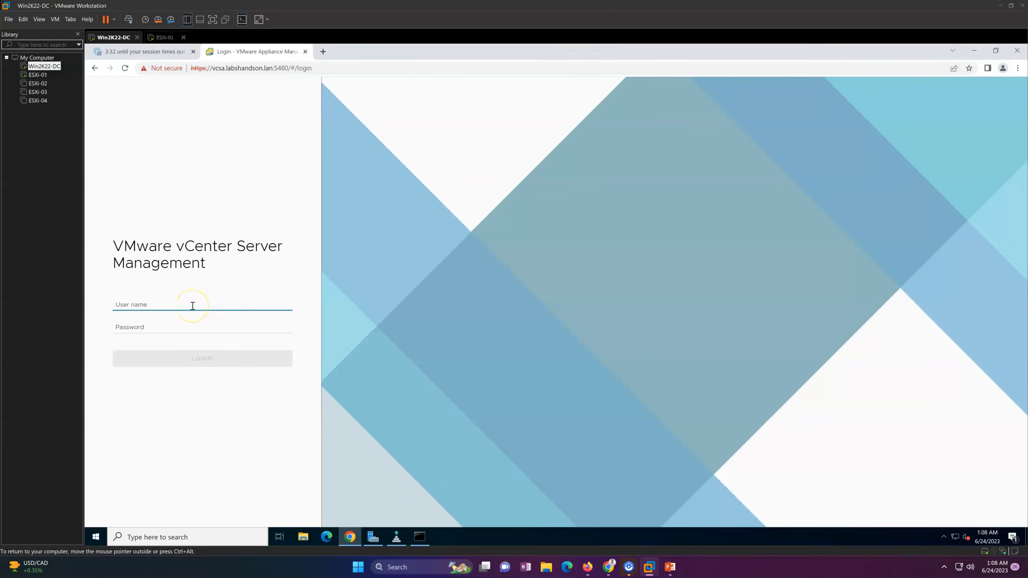
pyautogui.write('admin')
pyautogui.press('Tab')
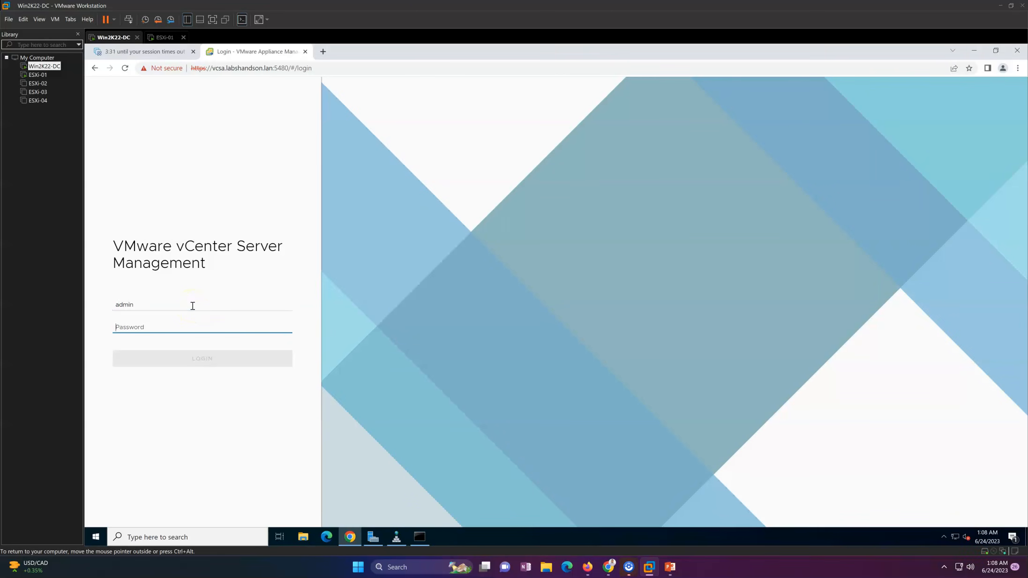
pyautogui.write('••')
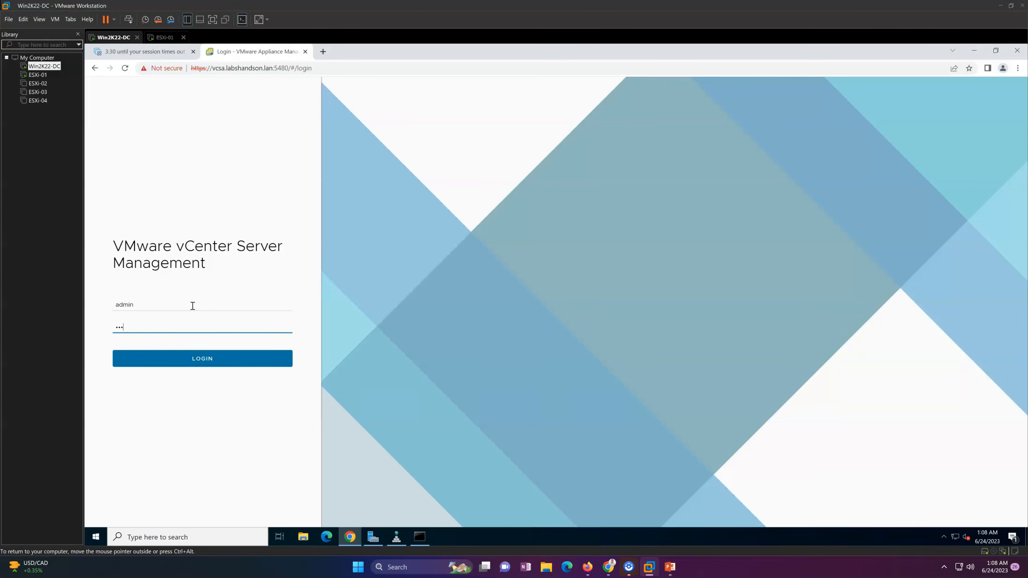
pyautogui.press('BackSpace')
pyautogui.press('BackSpace')
pyautogui.write('•')
pyautogui.click(207, 359)
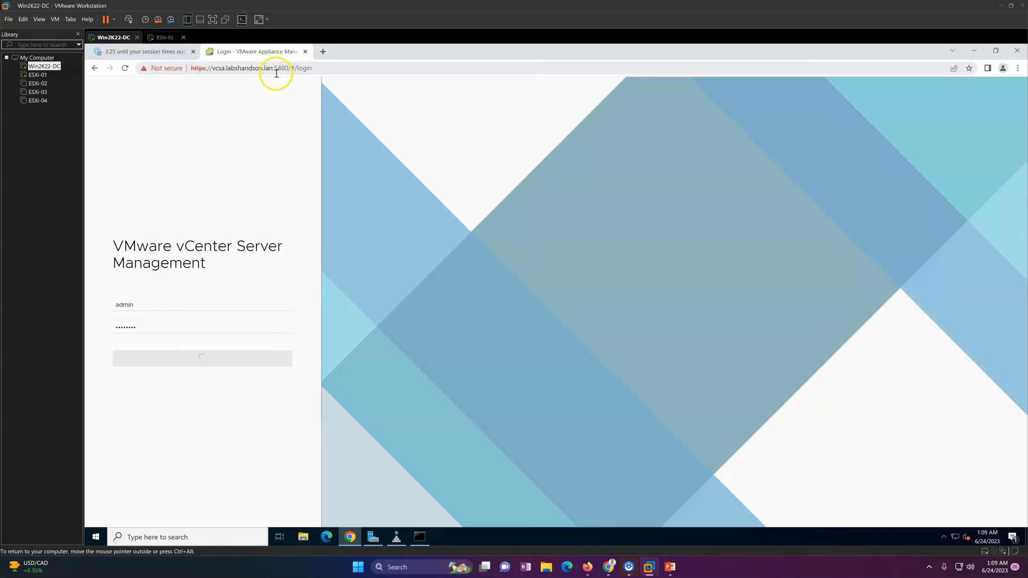
# Replace the credentials with root and its password and sign in to the Summary page.
pyautogui.moveTo(157, 316); pyautogui.dragTo(93, 320)
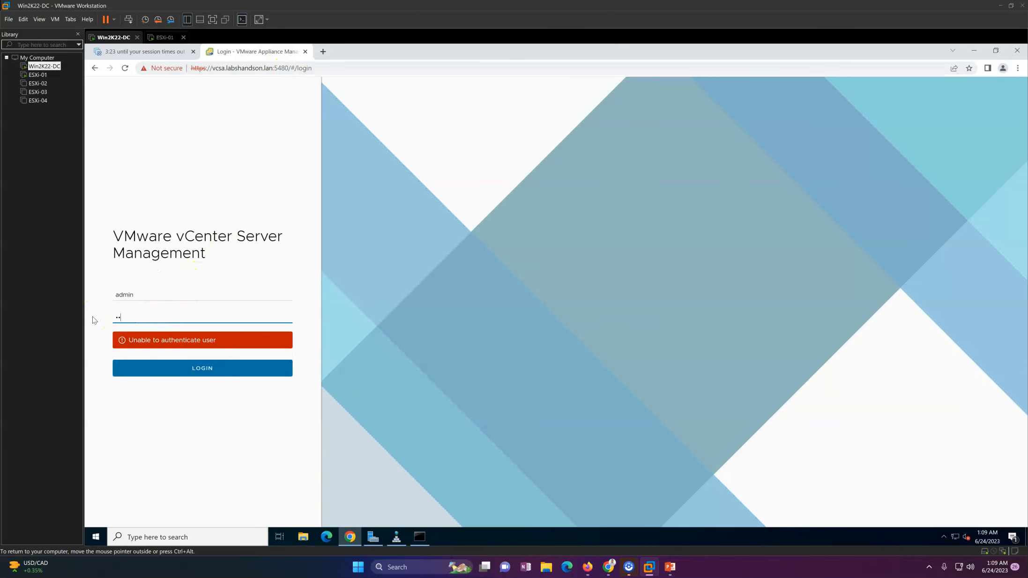
pyautogui.moveTo(157, 298); pyautogui.dragTo(86, 298)
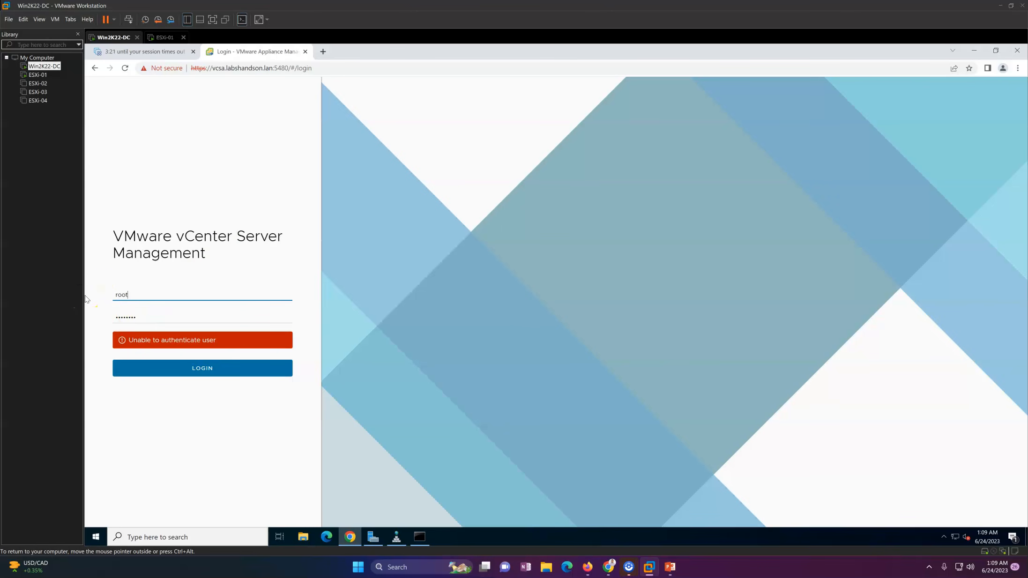
pyautogui.click(202, 370)
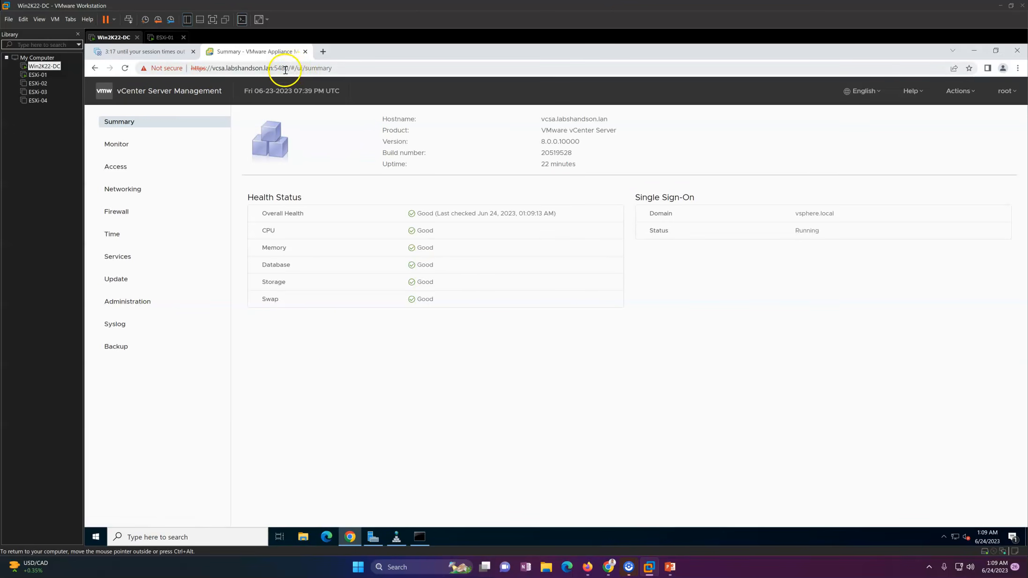
# Point out port 5480, the appliance hostname and the product version on the Summary page.
pyautogui.moveTo(289, 69); pyautogui.dragTo(275, 69)
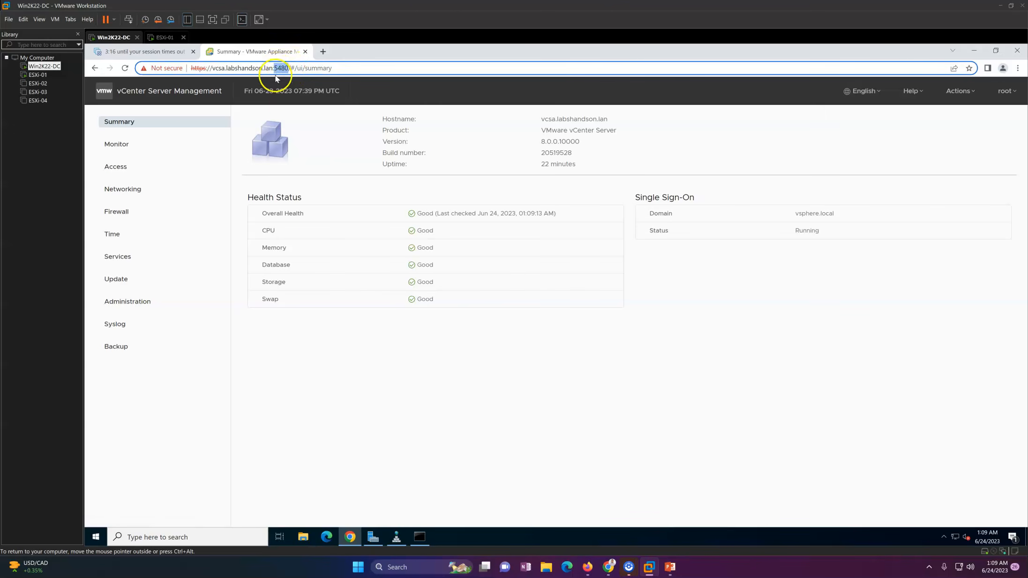
pyautogui.click(363, 333)
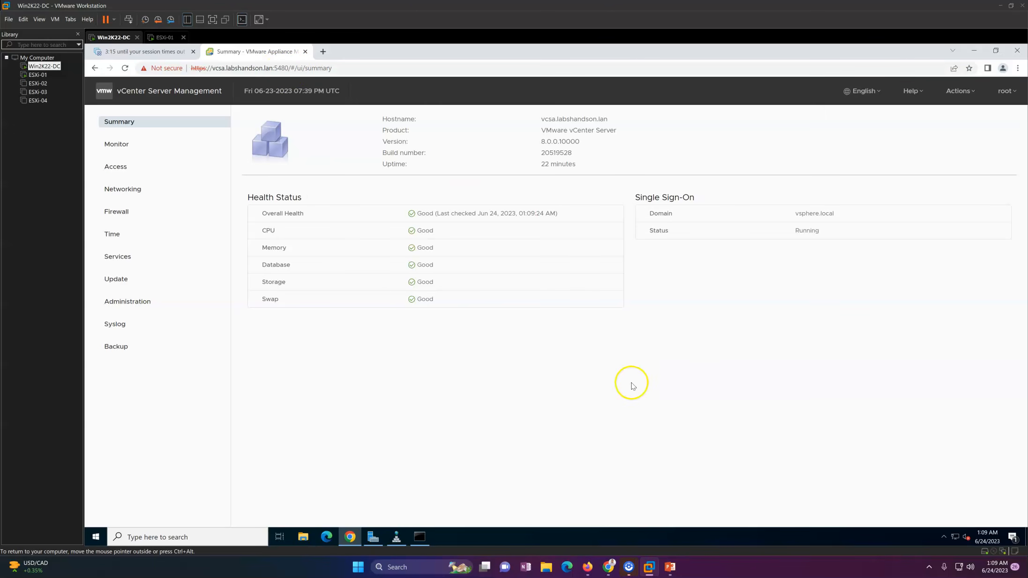
pyautogui.moveTo(397, 119); pyautogui.dragTo(615, 123)
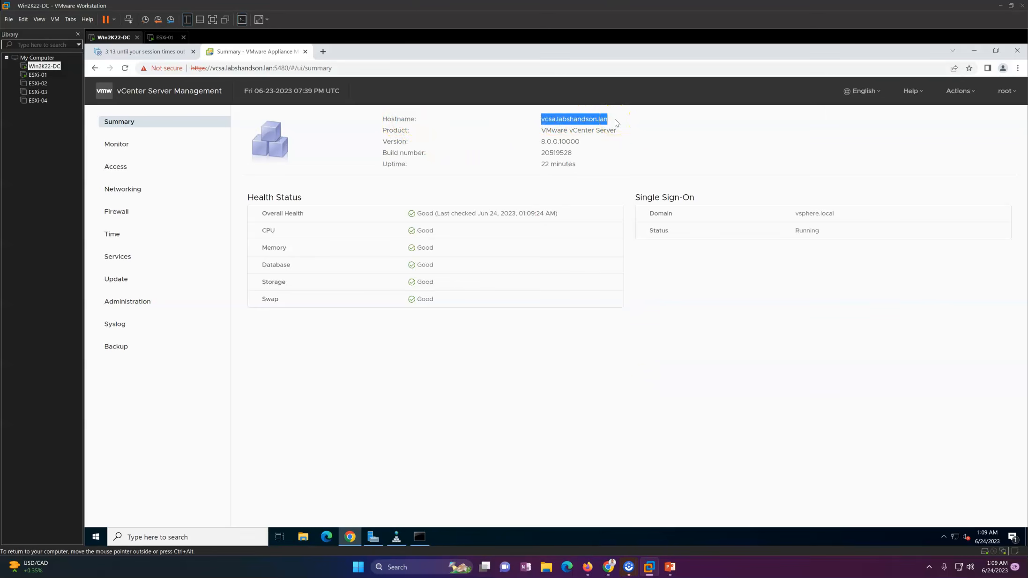
pyautogui.click(615, 123)
pyautogui.moveTo(539, 136); pyautogui.dragTo(577, 166)
pyautogui.click(587, 155)
pyautogui.click(587, 379)
# Highlight the Health Status and SSO domain vsphere.local, then open the CPU and Memory charts.
pyautogui.moveTo(328, 213)
pyautogui.mouseDown()
pyautogui.moveTo(419, 232)
pyautogui.moveTo(491, 323)
pyautogui.mouseUp()
pyautogui.click(539, 349)
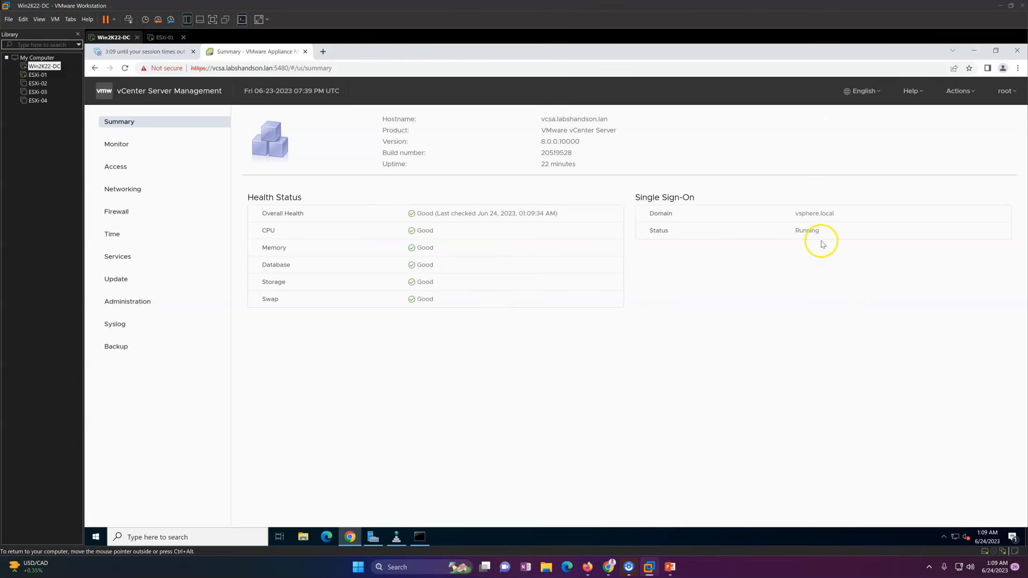
pyautogui.moveTo(708, 212); pyautogui.dragTo(780, 217)
pyautogui.click(720, 277)
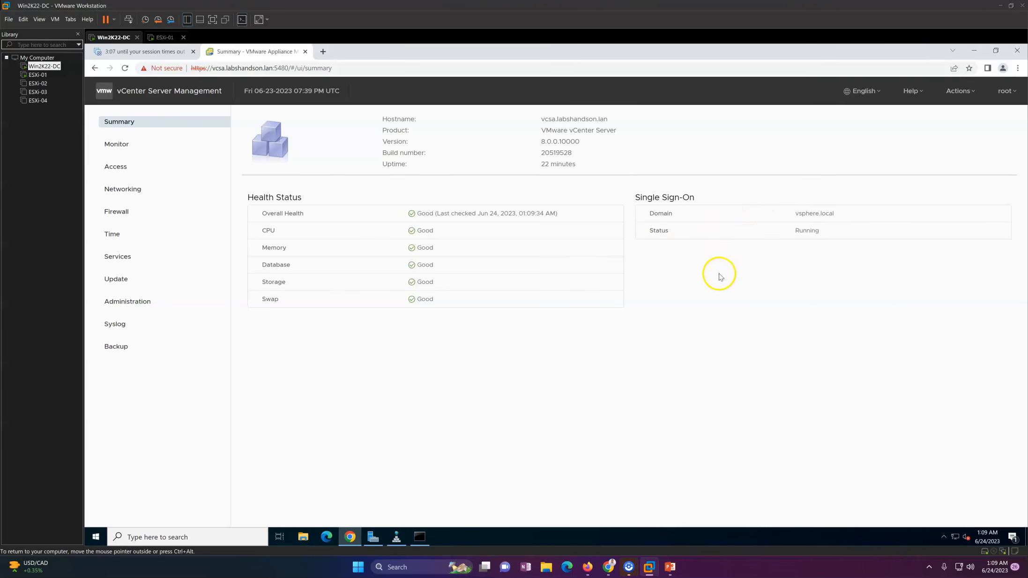
pyautogui.moveTo(780, 223); pyautogui.dragTo(853, 218)
pyautogui.click(852, 263)
pyautogui.click(154, 147)
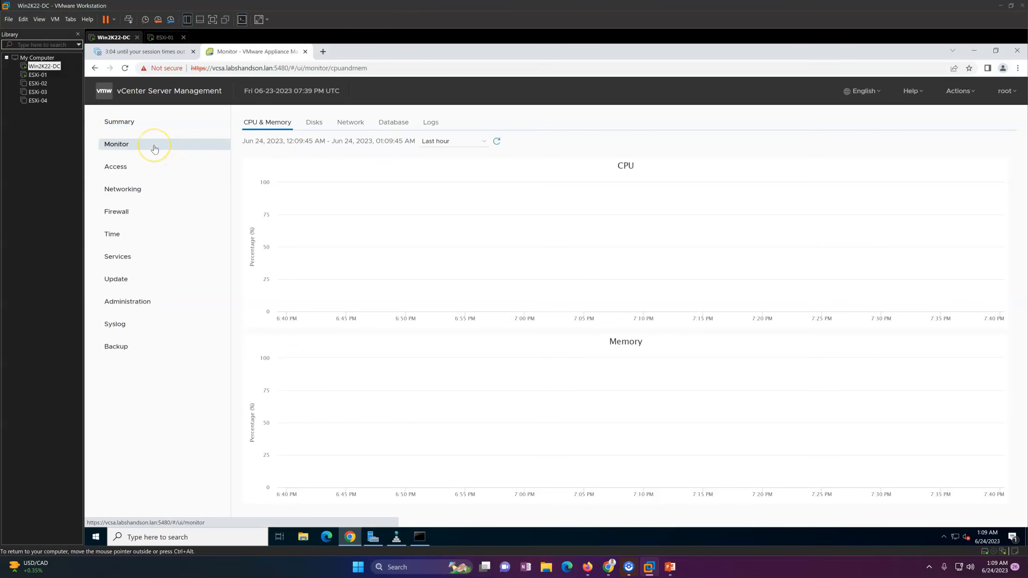
# Browse the Disks, Network and Database monitor tabs, then open Networking settings.
pyautogui.click(314, 123)
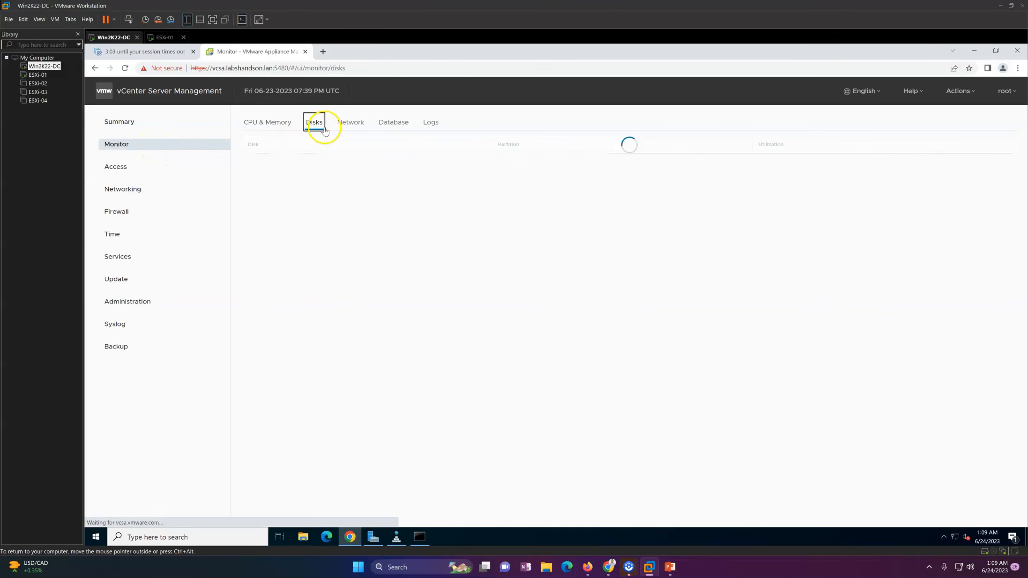
pyautogui.click(351, 123)
pyautogui.click(396, 127)
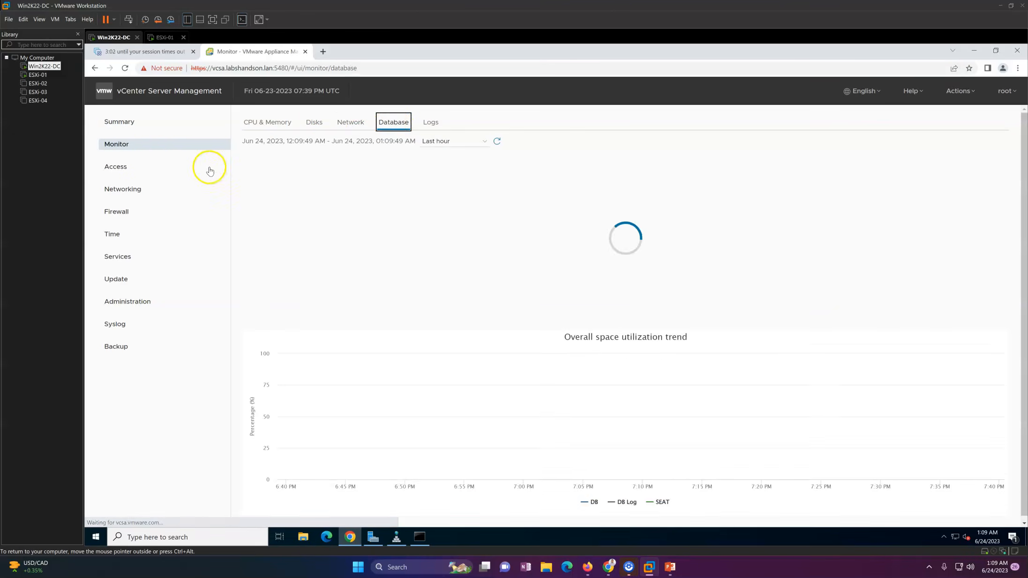
pyautogui.click(164, 167)
pyautogui.click(146, 189)
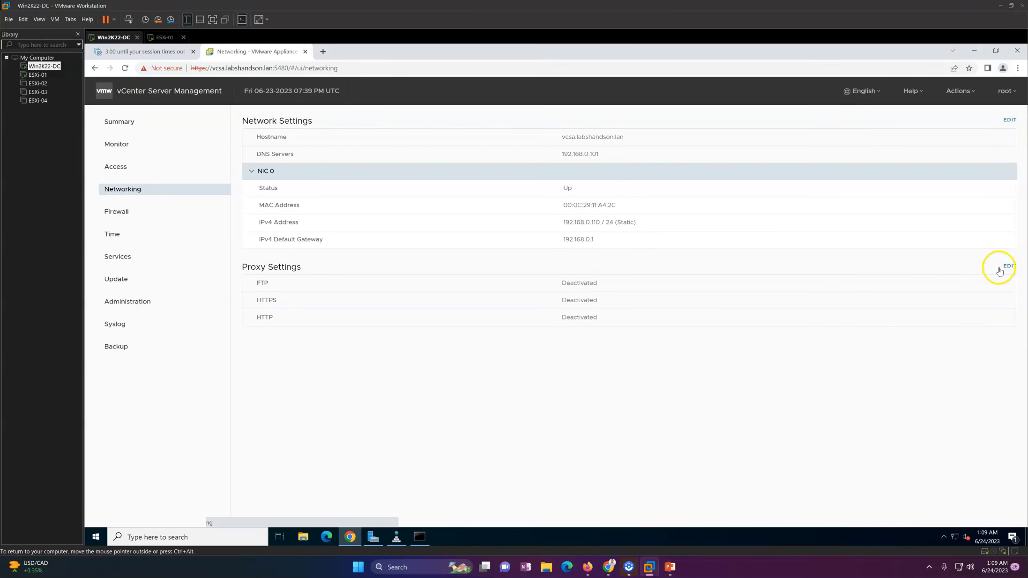
# Step through the network edit wizard, viewing hostname vcsa.labshandson.lan, and close without changes.
pyautogui.click(1010, 124)
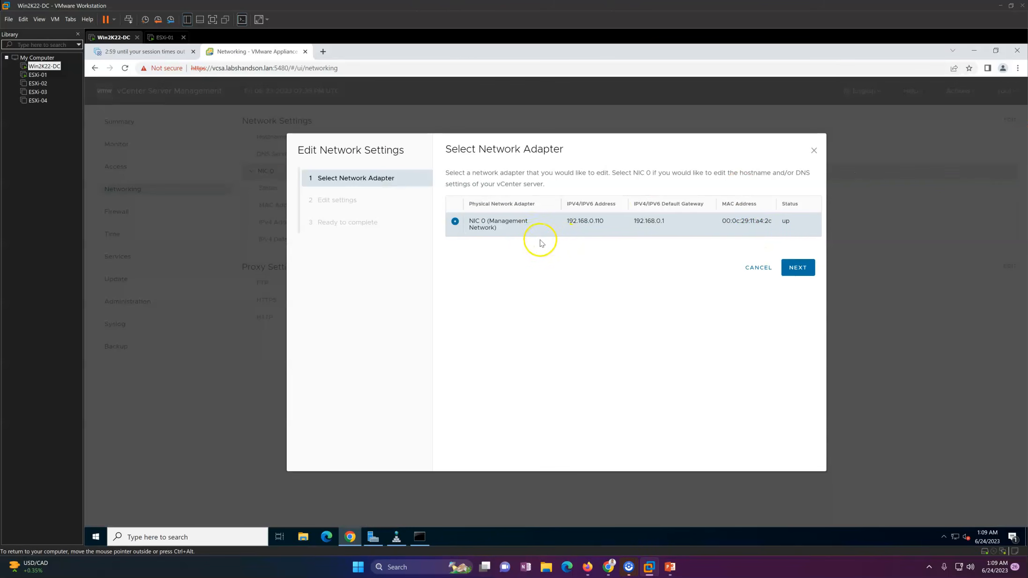
pyautogui.click(796, 267)
pyautogui.click(466, 197)
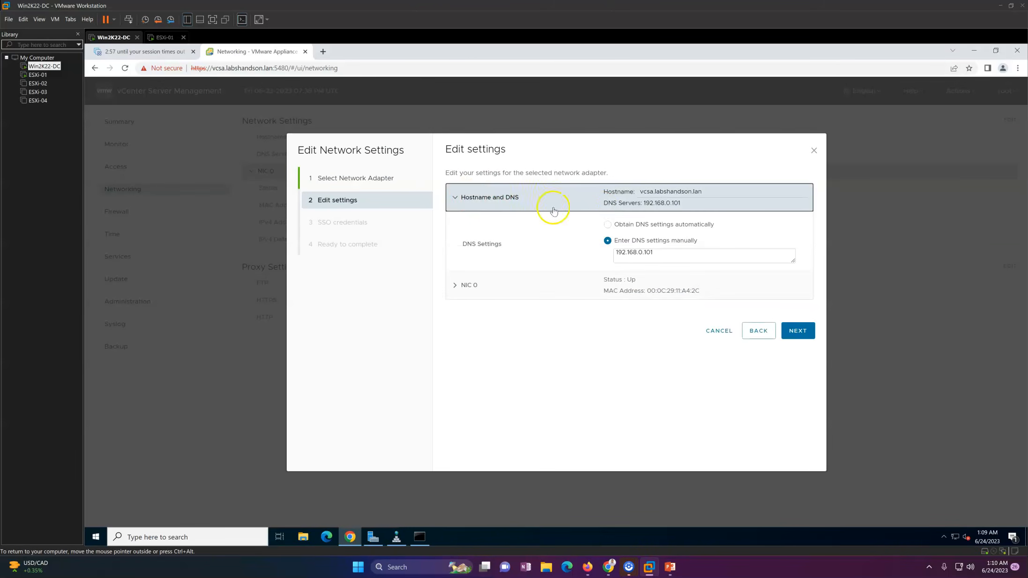
pyautogui.moveTo(715, 192); pyautogui.dragTo(571, 192)
pyautogui.click(489, 199)
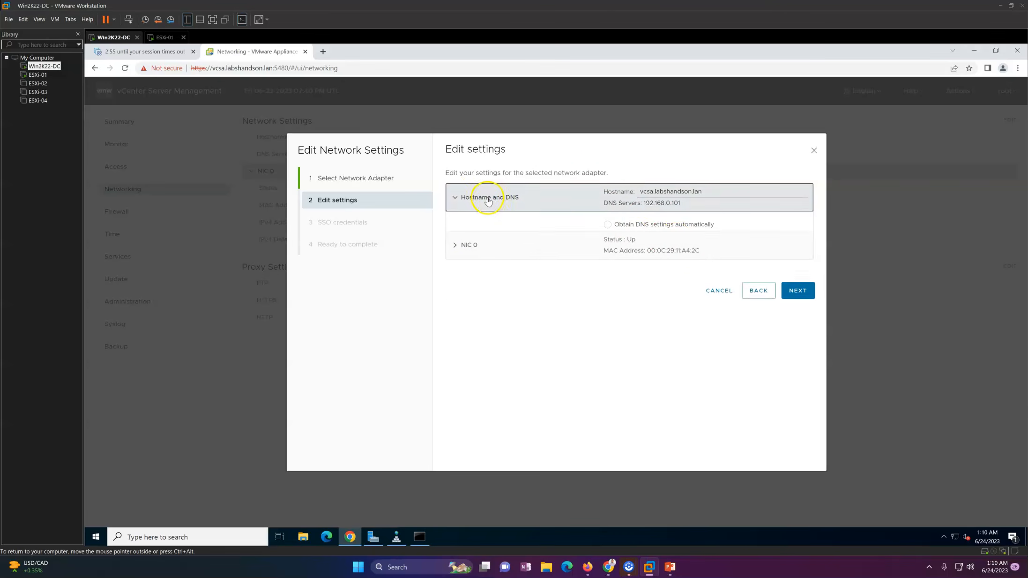
pyautogui.click(722, 331)
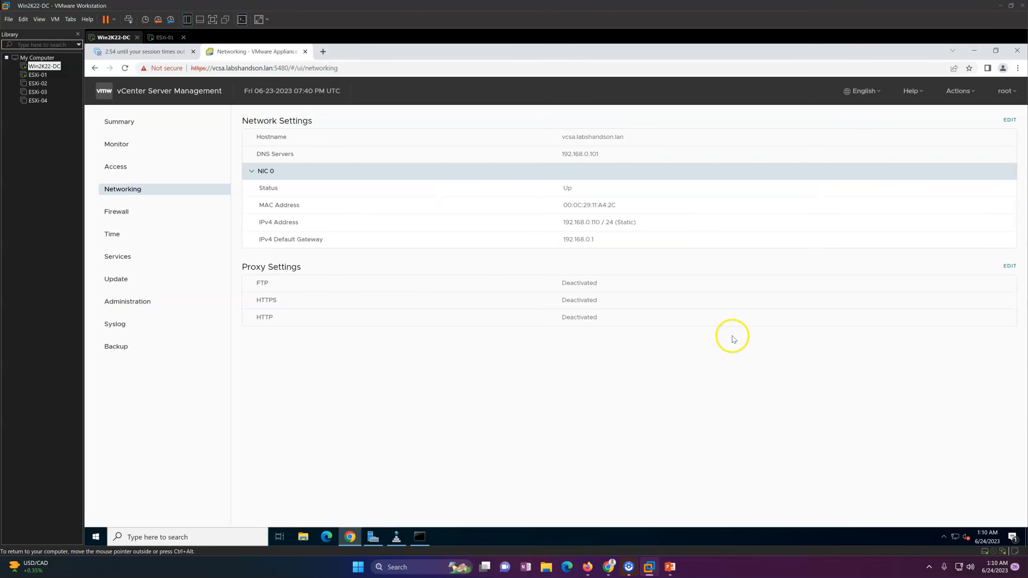
# Look over the appliance Time settings and scroll through the Services list.
pyautogui.click(113, 235)
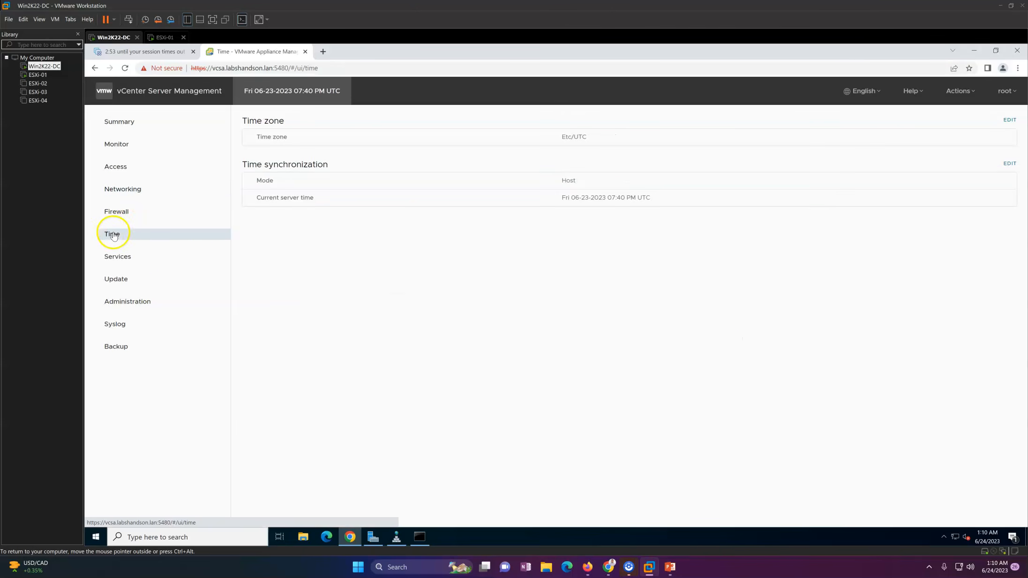
pyautogui.click(135, 259)
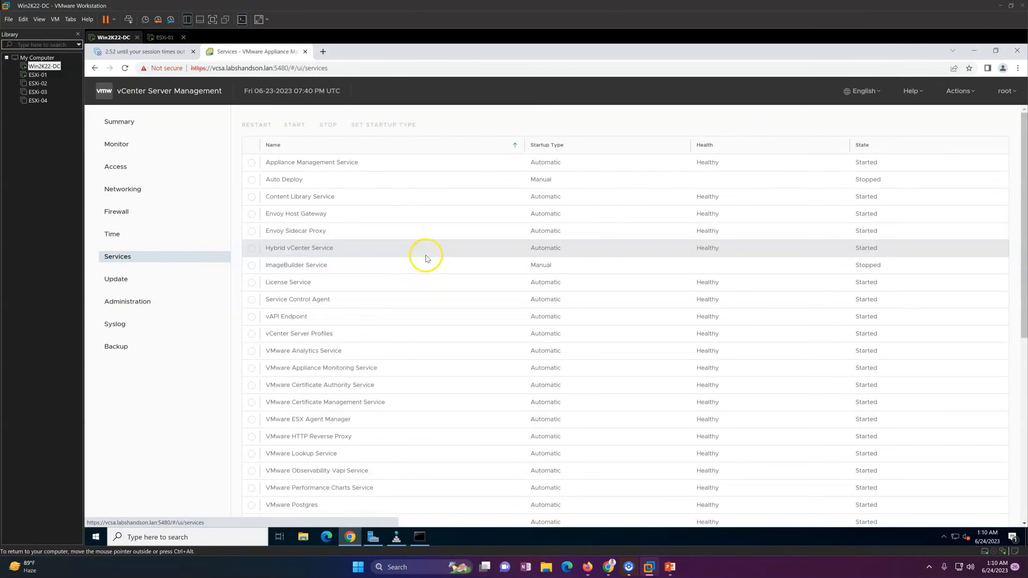
pyautogui.moveTo(1023, 199); pyautogui.dragTo(1012, 166)
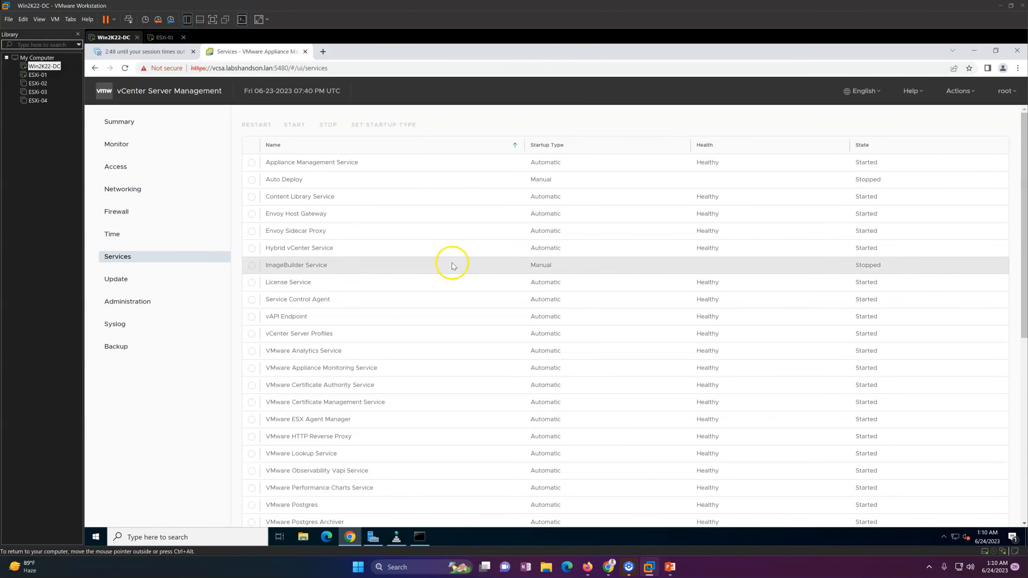
# Check available updates and the update history, then open Administration password settings.
pyautogui.click(117, 281)
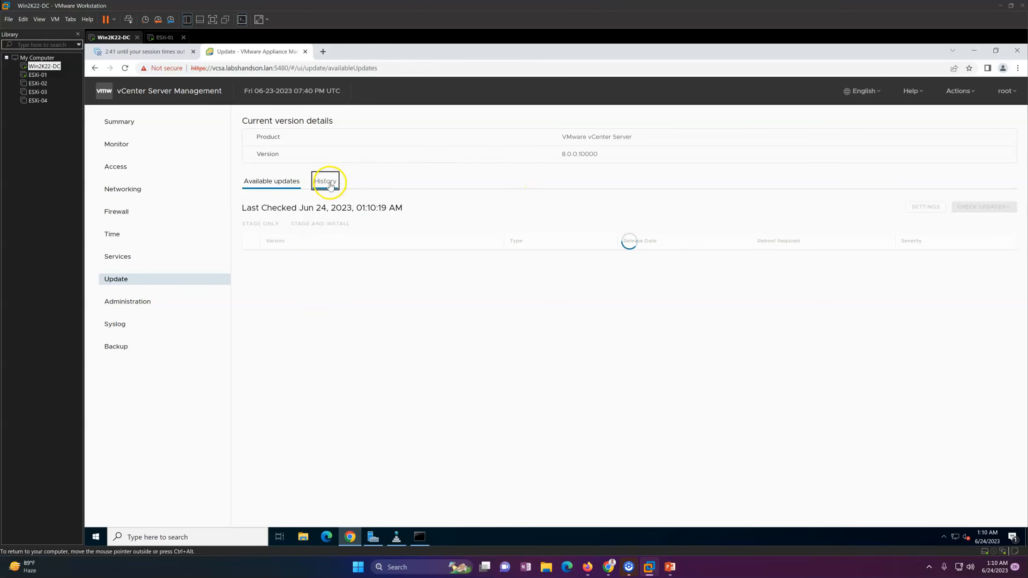
pyautogui.click(276, 182)
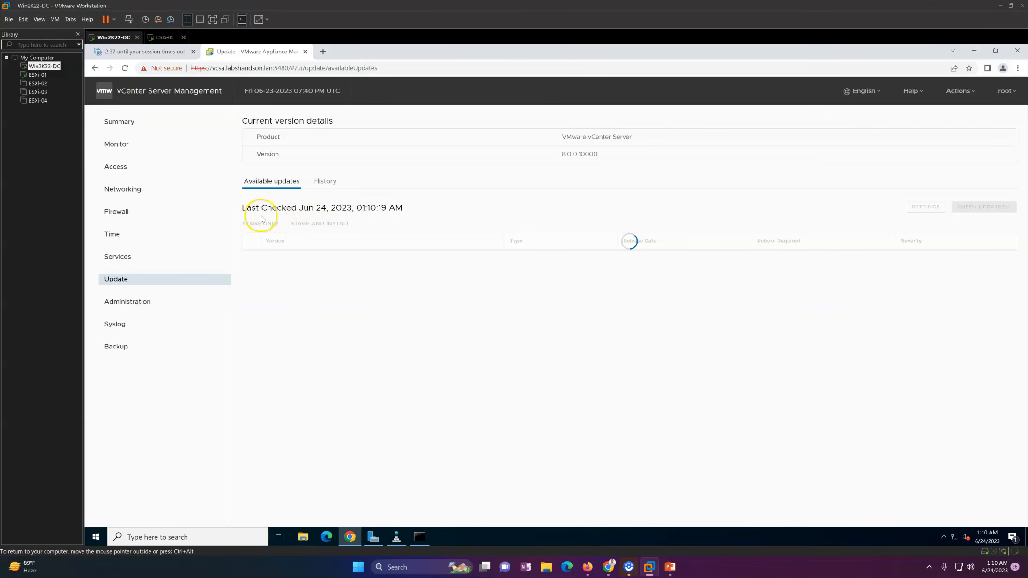
pyautogui.click(139, 302)
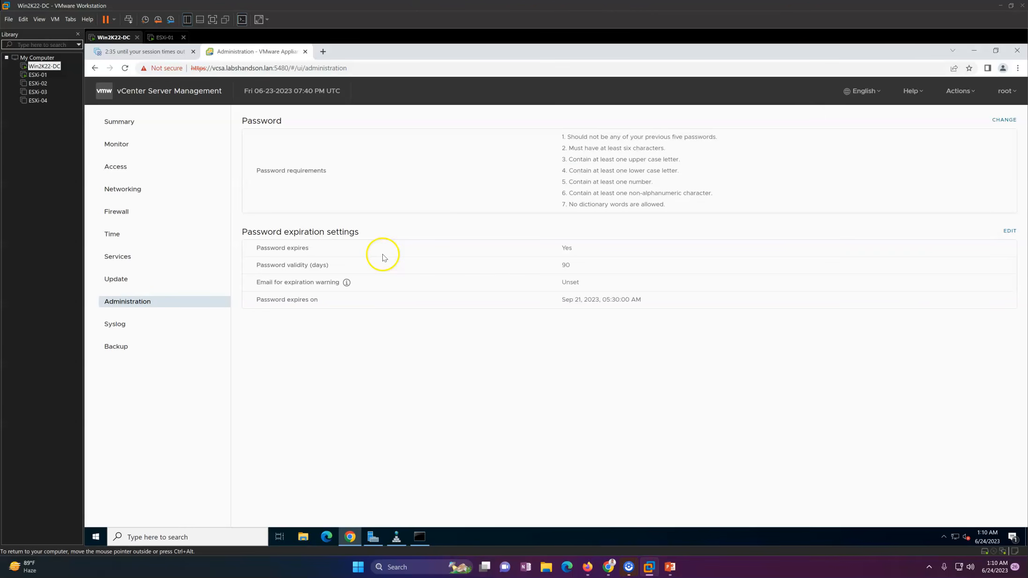
# Set the appliance password expiration to No so the password never expires, and save.
pyautogui.moveTo(257, 254); pyautogui.dragTo(508, 265)
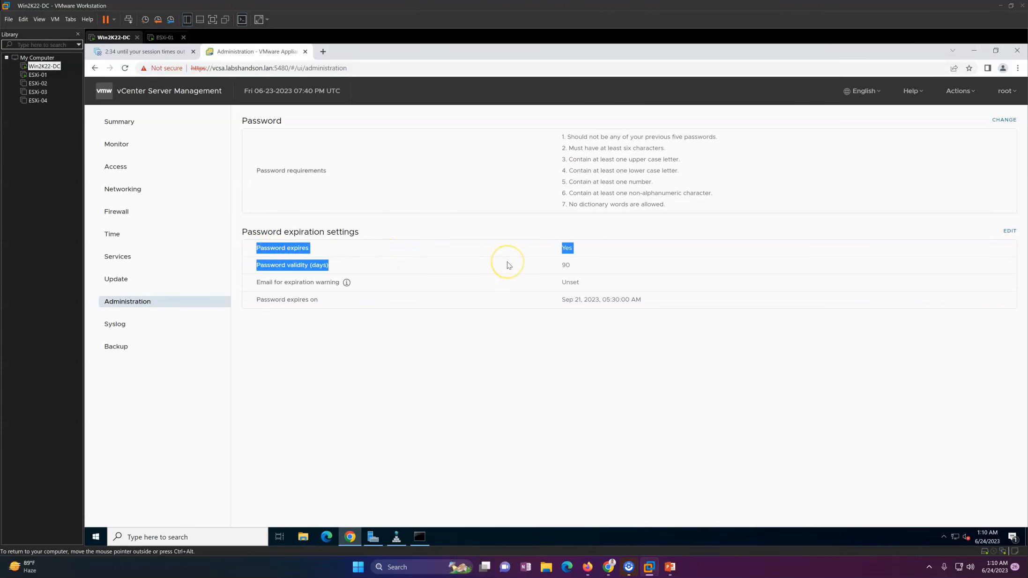
pyautogui.click(517, 259)
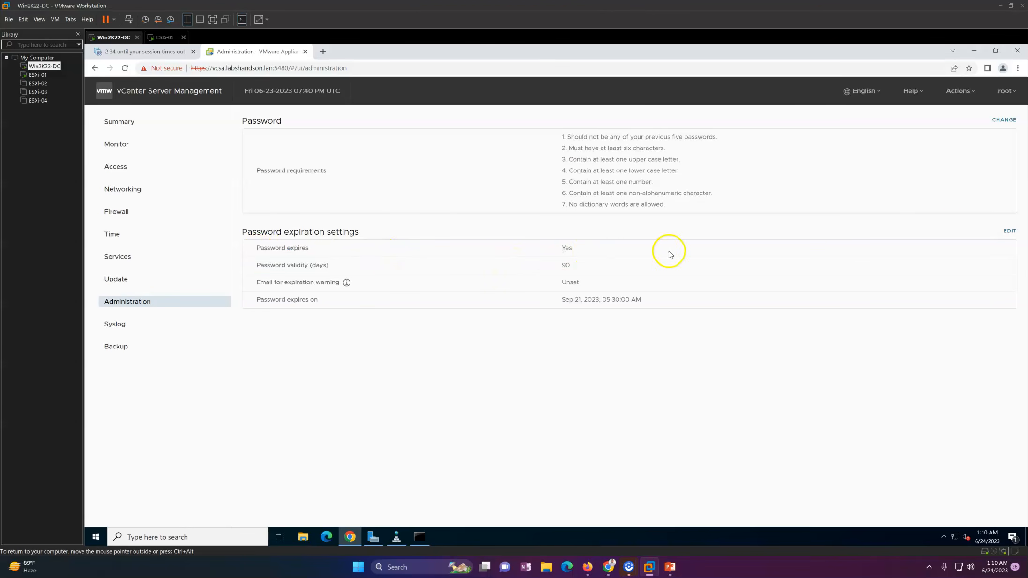
pyautogui.click(1009, 233)
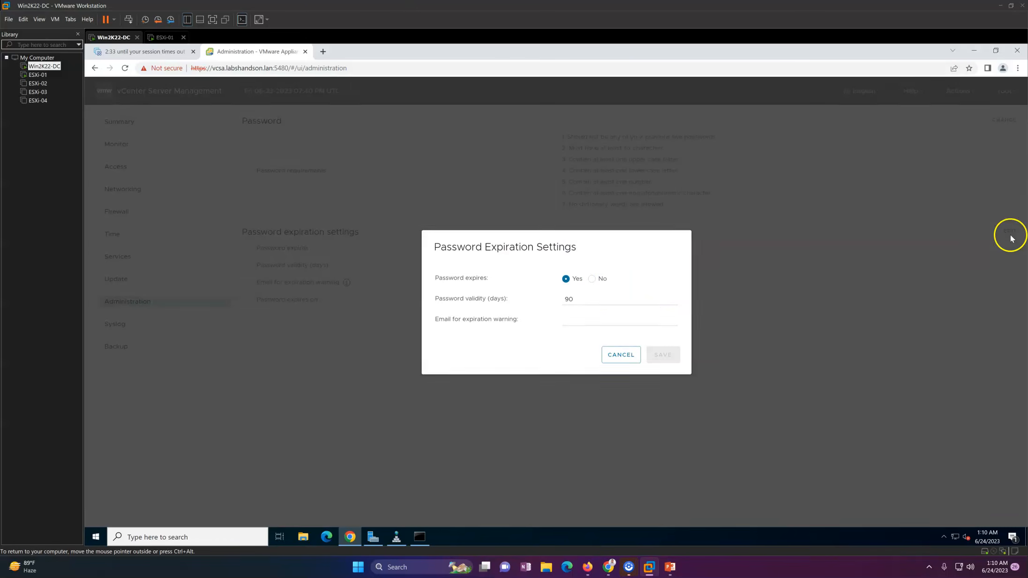
pyautogui.click(592, 278)
pyautogui.click(661, 335)
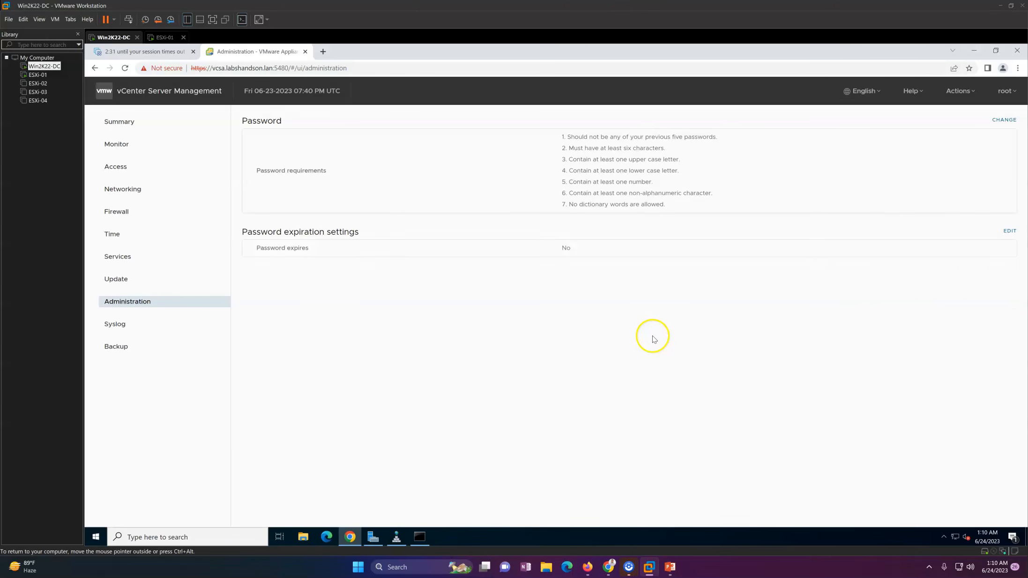
# Recheck the password expiration options without keeping any changes, then go to the Syslog page.
pyautogui.click(1010, 231)
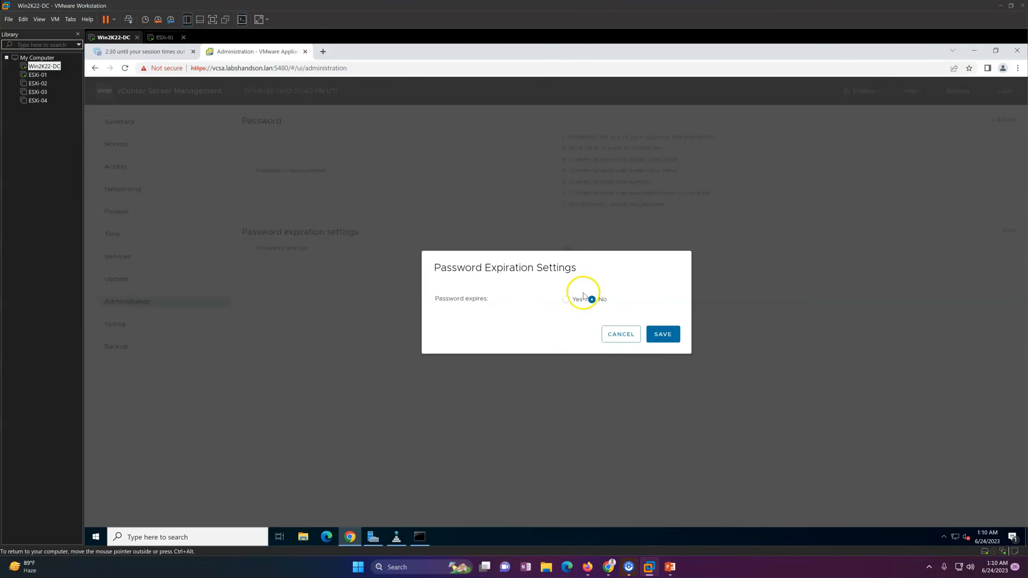
pyautogui.click(625, 334)
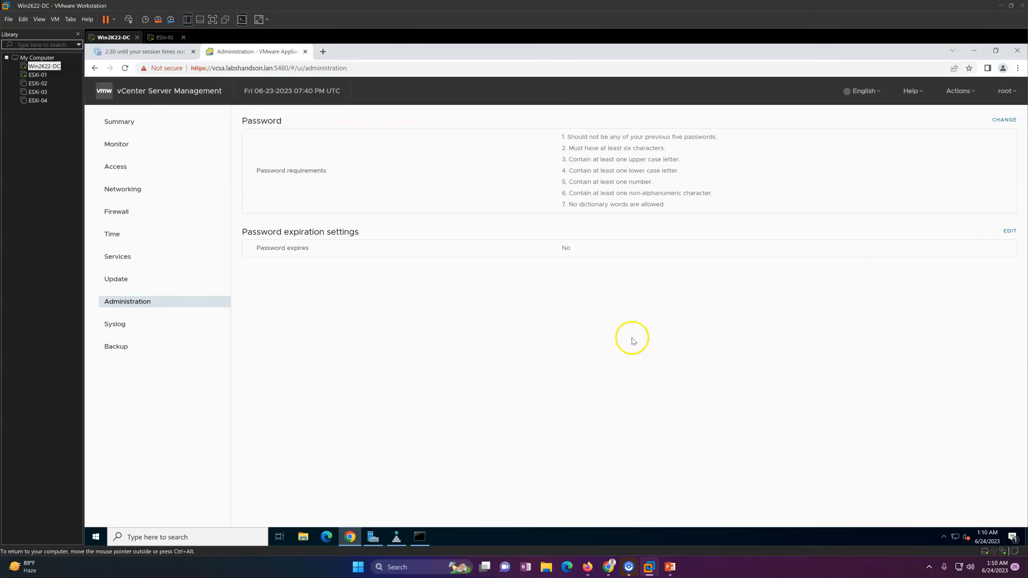
pyautogui.click(1009, 233)
pyautogui.click(572, 298)
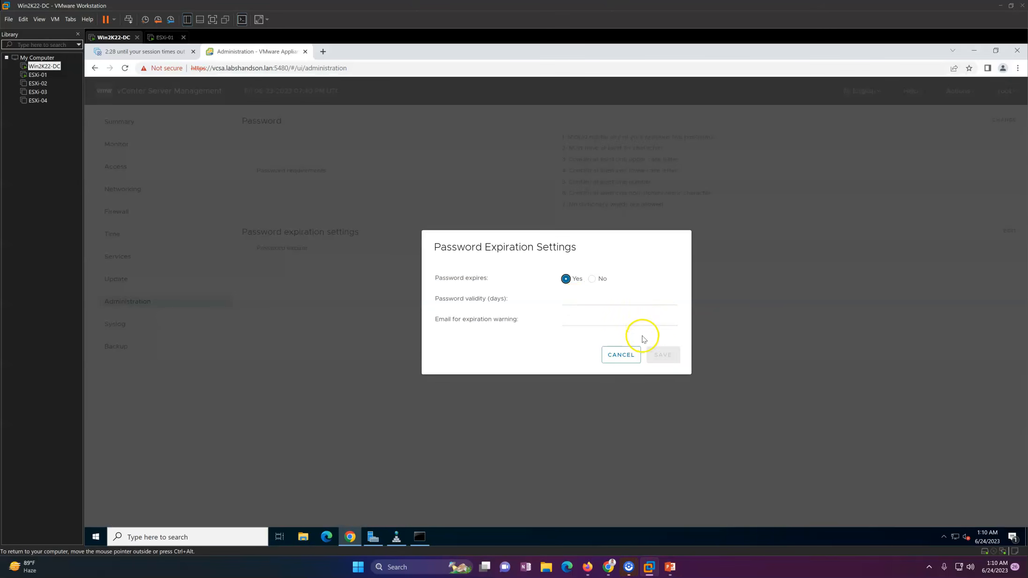
pyautogui.click(593, 301)
pyautogui.click(621, 354)
pyautogui.click(137, 329)
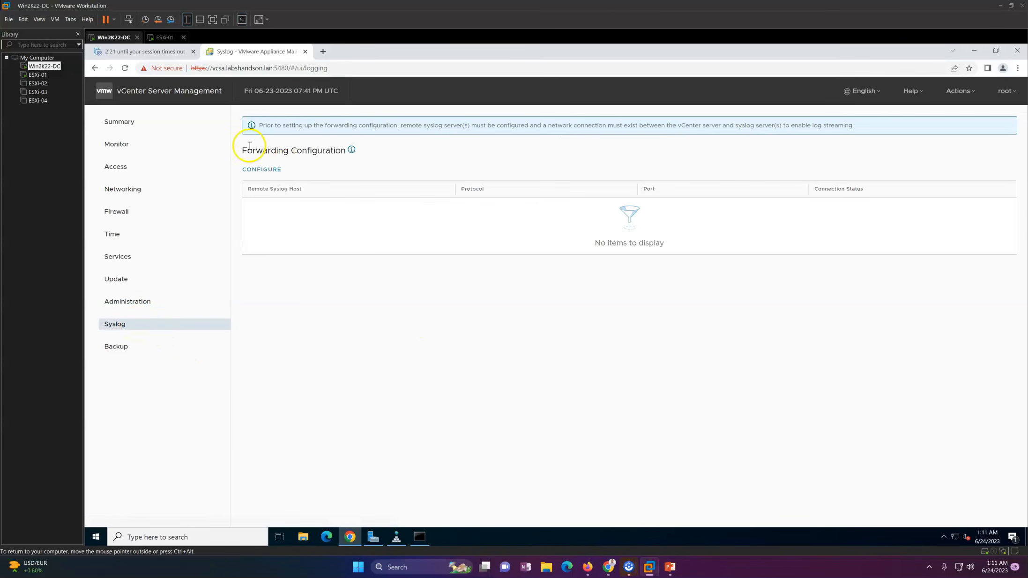
# Start the syslog forwarding and backup schedule setups, cancel both unconfigured, and return to Summary.
pyautogui.click(264, 171)
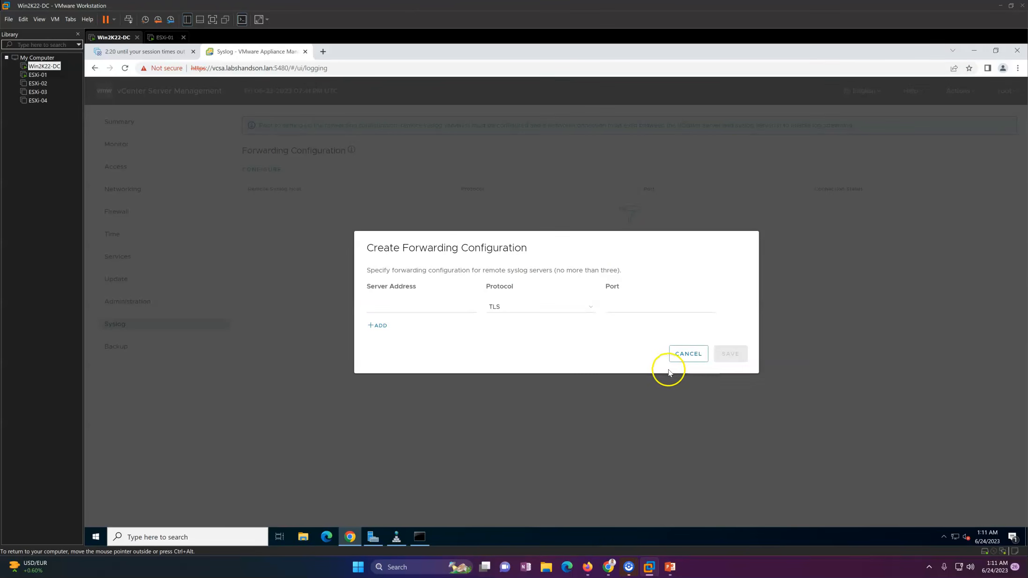
pyautogui.click(684, 353)
pyautogui.click(115, 348)
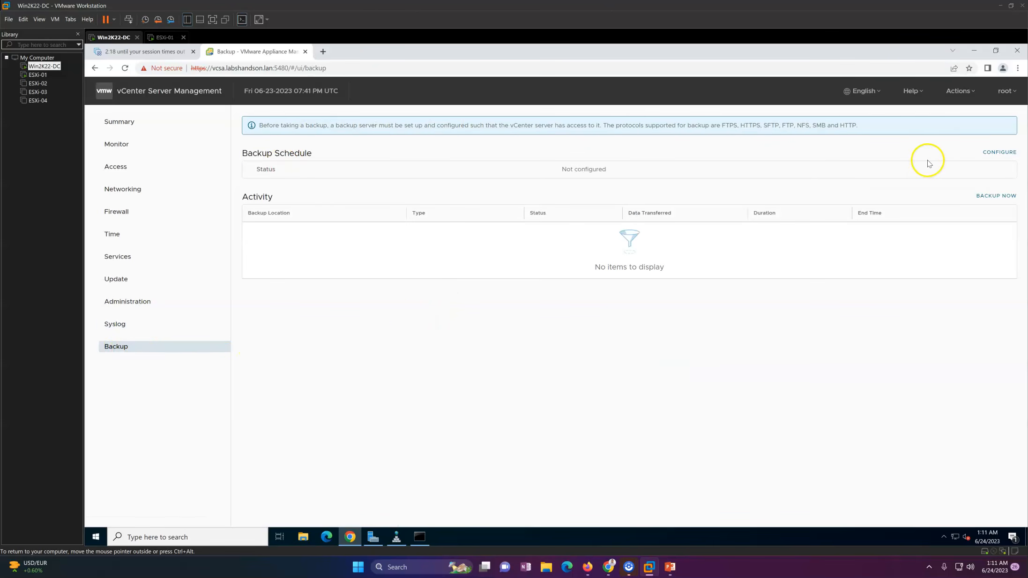
pyautogui.click(999, 151)
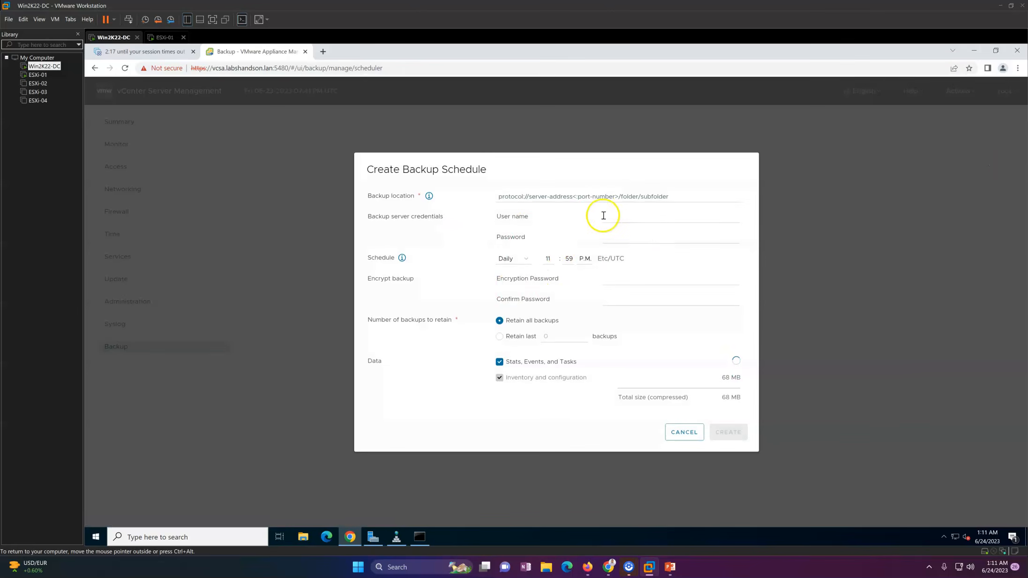
pyautogui.click(592, 196)
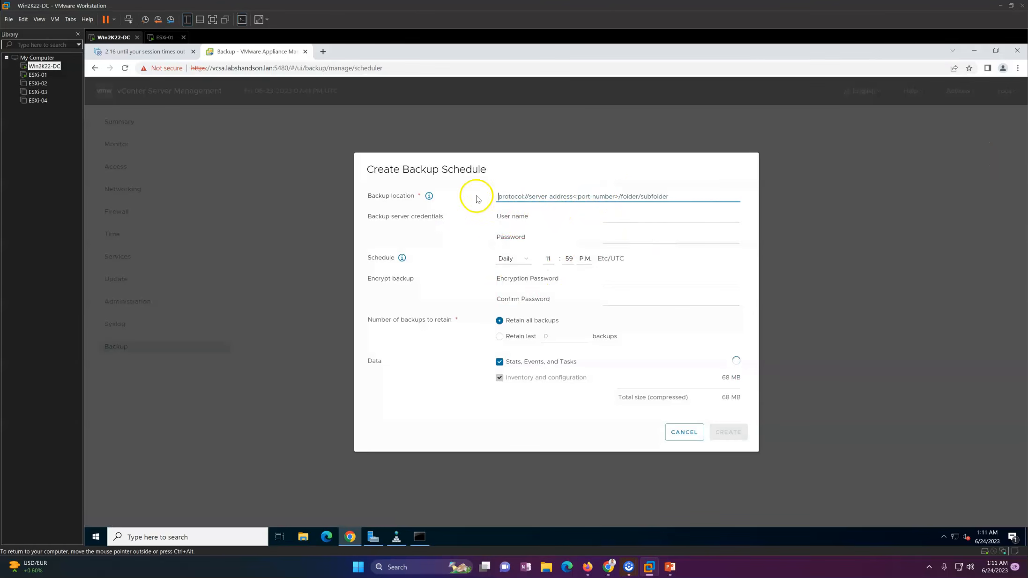
pyautogui.click(684, 432)
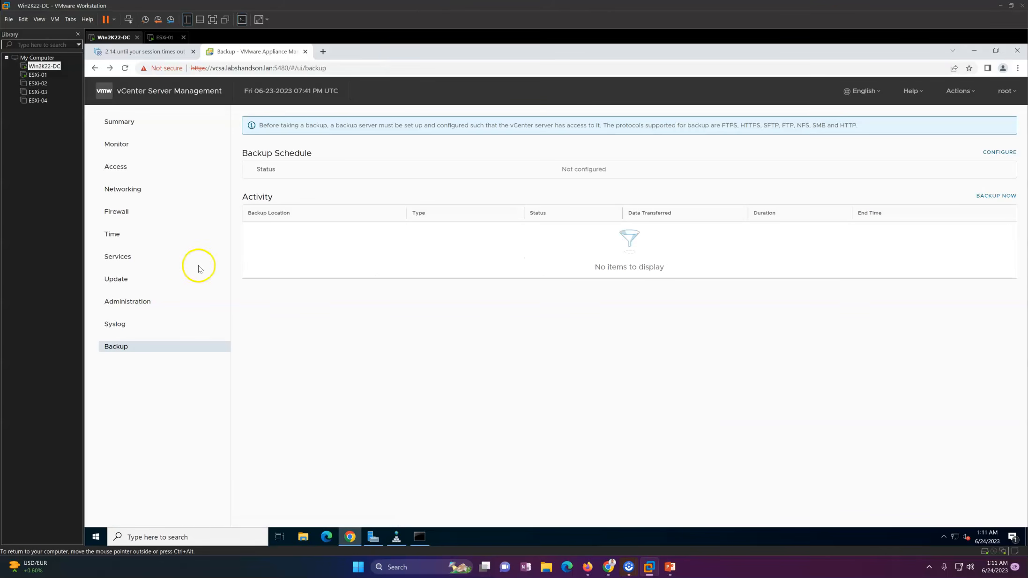
pyautogui.click(153, 126)
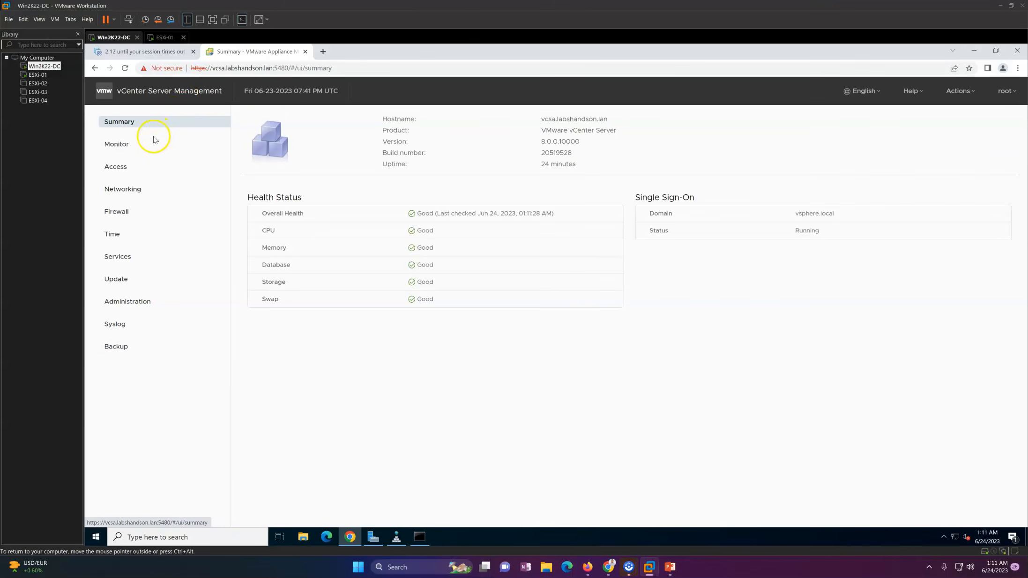
# Review disk utilization under Monitor, including the root, autodeploy, imagebuilder and updatemgr partitions.
pyautogui.click(138, 144)
pyautogui.click(313, 122)
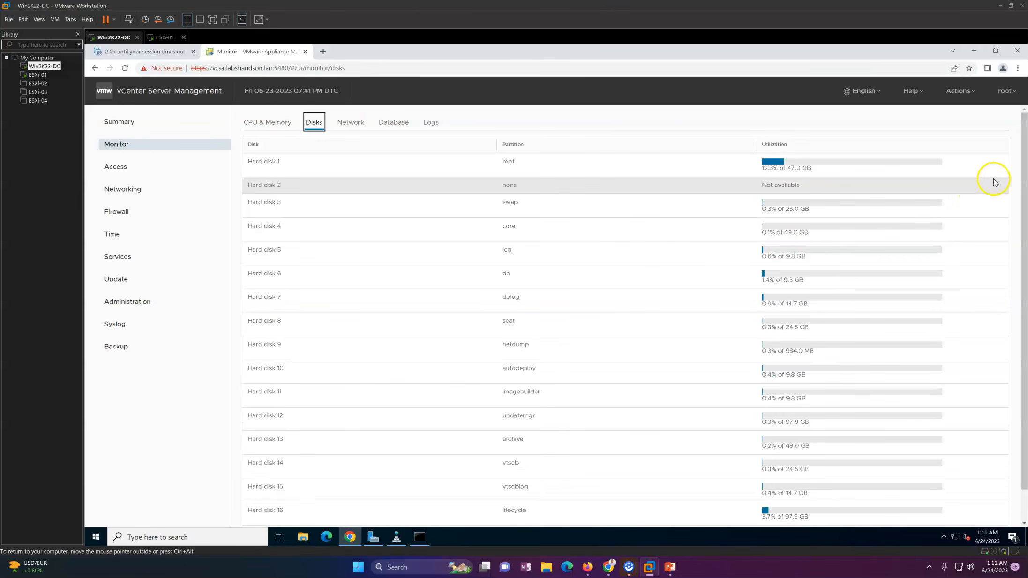
pyautogui.scroll(-1, 1020, 259)
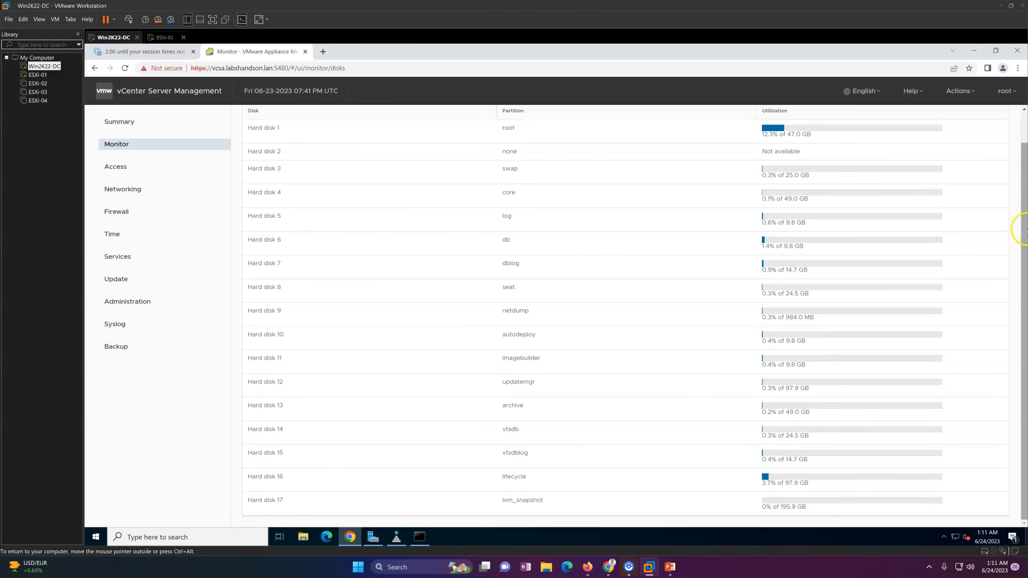
pyautogui.moveTo(1023, 242); pyautogui.dragTo(1025, 180)
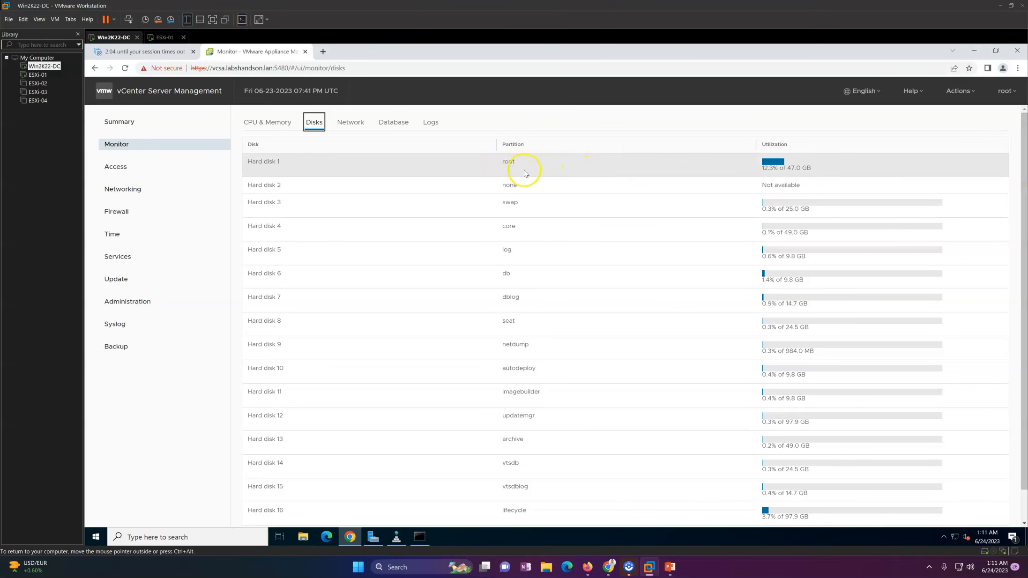
pyautogui.moveTo(505, 162); pyautogui.dragTo(543, 166)
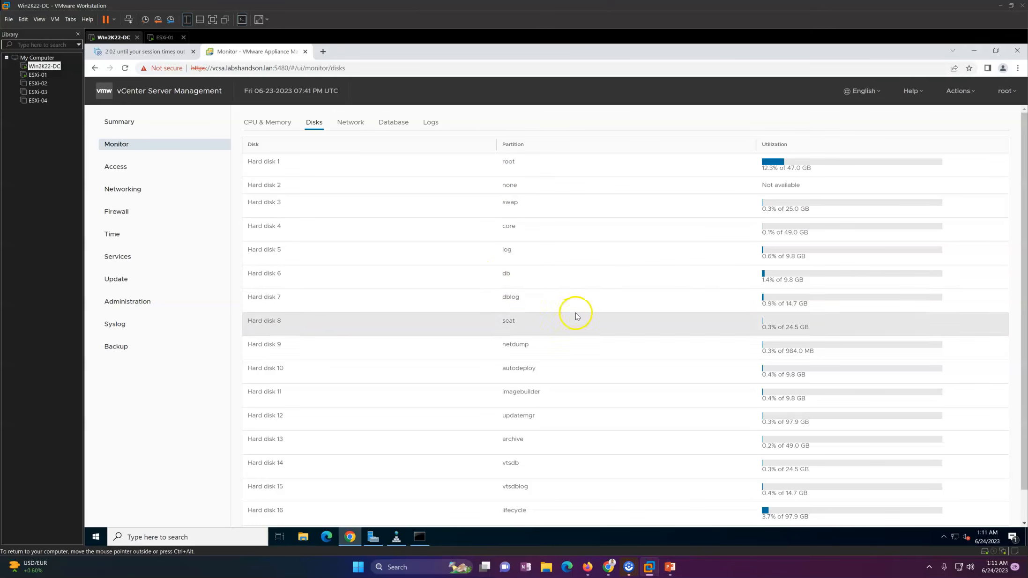
pyautogui.moveTo(1023, 242); pyautogui.dragTo(1017, 309)
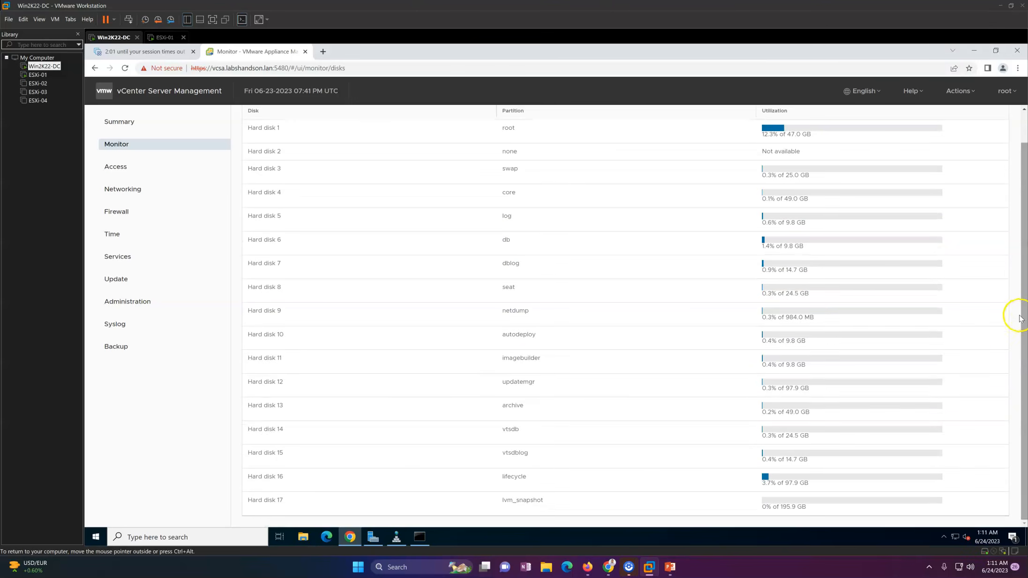
pyautogui.doubleClick(516, 334)
pyautogui.doubleClick(520, 357)
pyautogui.doubleClick(515, 382)
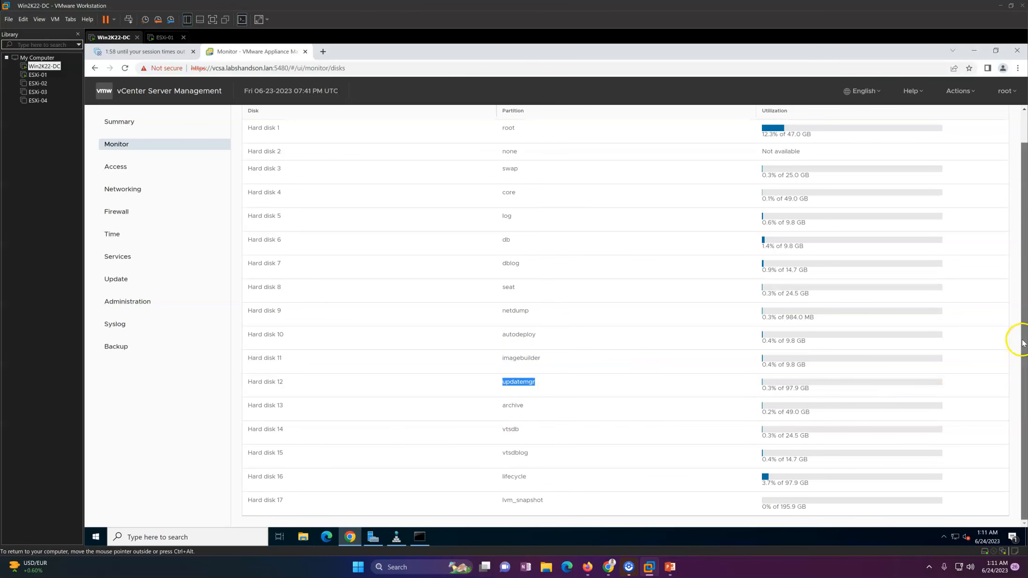
pyautogui.moveTo(1018, 340); pyautogui.dragTo(1017, 207)
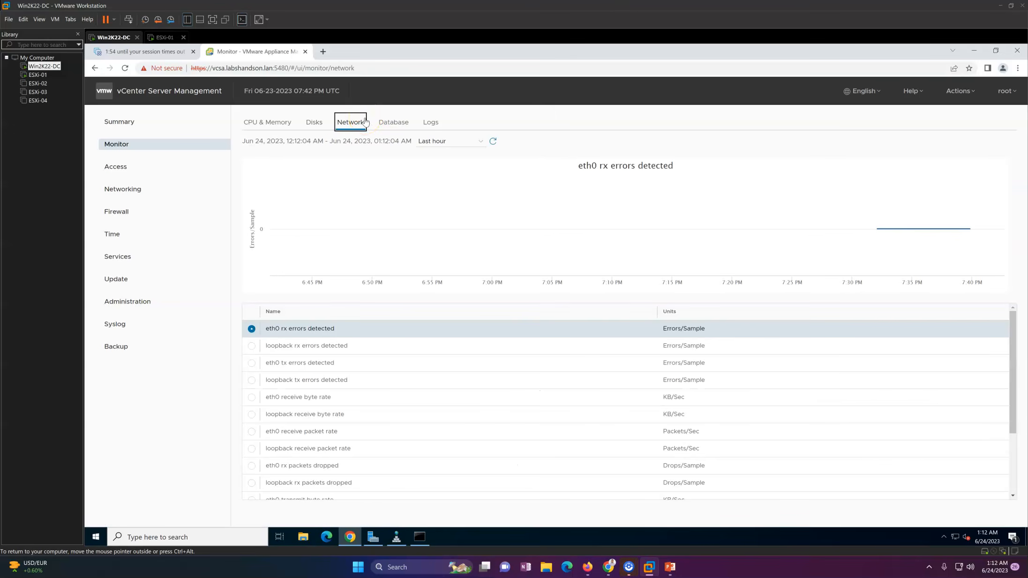
# Check the database space charts at Last hour, return to Summary, and select the vCenter address.
pyautogui.click(394, 123)
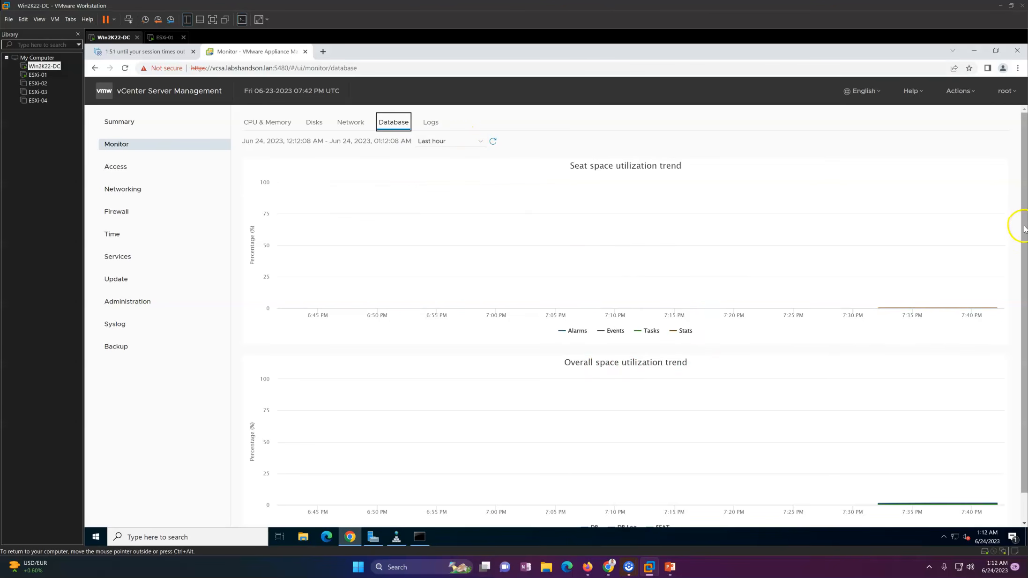
pyautogui.moveTo(1025, 223); pyautogui.dragTo(1025, 319)
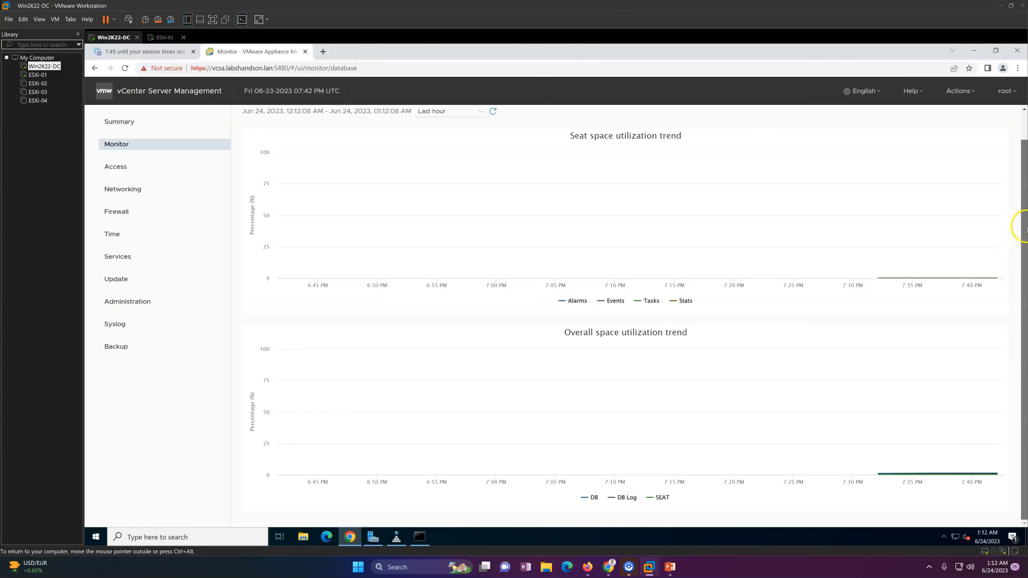
pyautogui.scroll(1, 1025, 228)
pyautogui.click(435, 141)
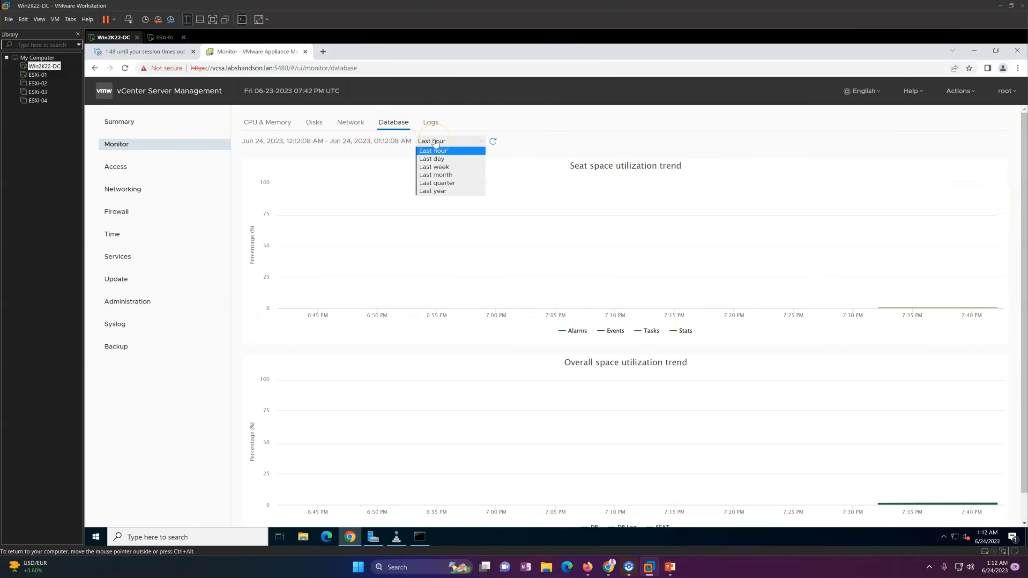
pyautogui.click(435, 143)
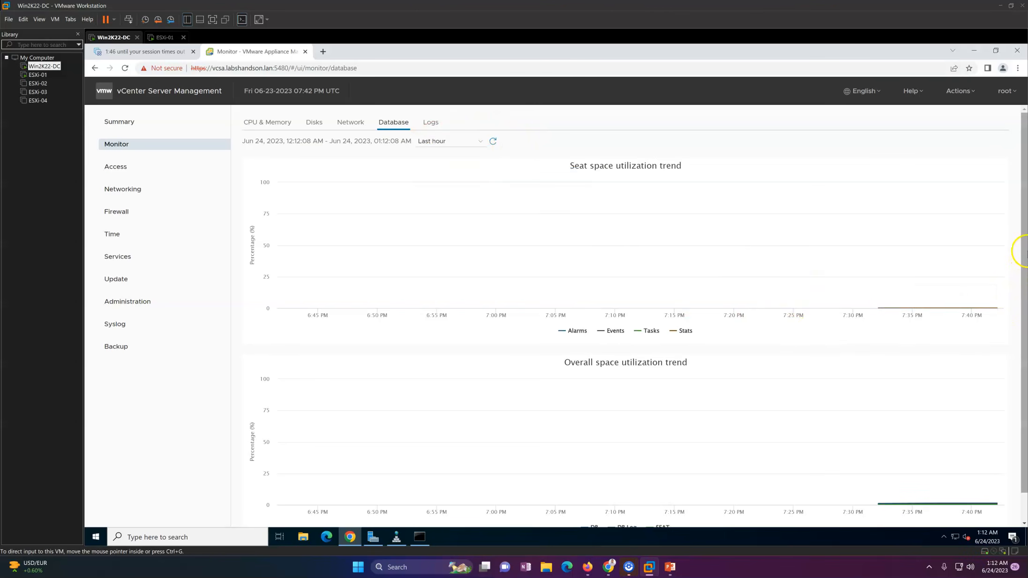
pyautogui.scroll(-1, 1024, 273)
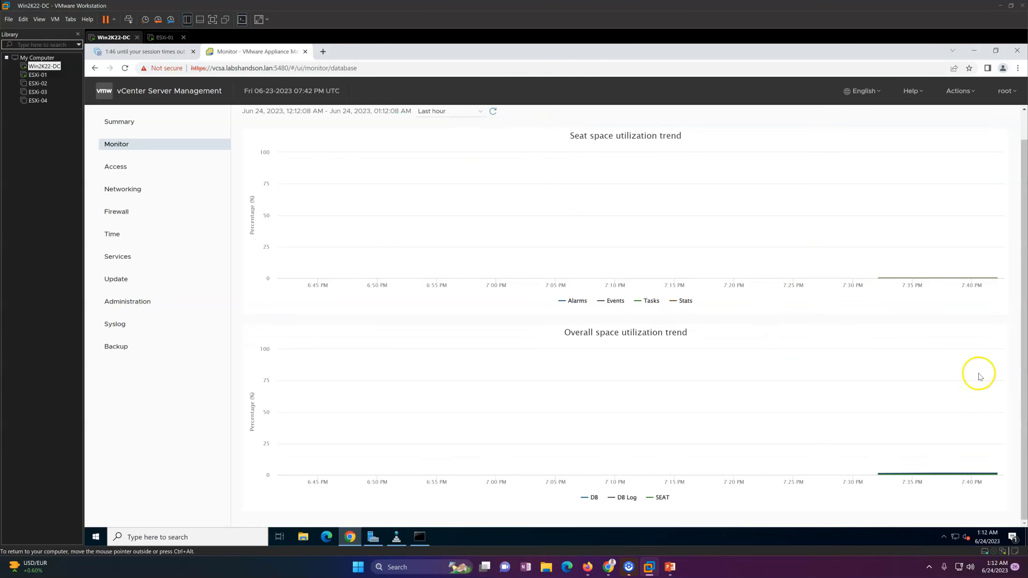
pyautogui.click(120, 123)
pyautogui.moveTo(273, 68); pyautogui.dragTo(185, 68)
pyautogui.hotkey('ctrl', 'c')
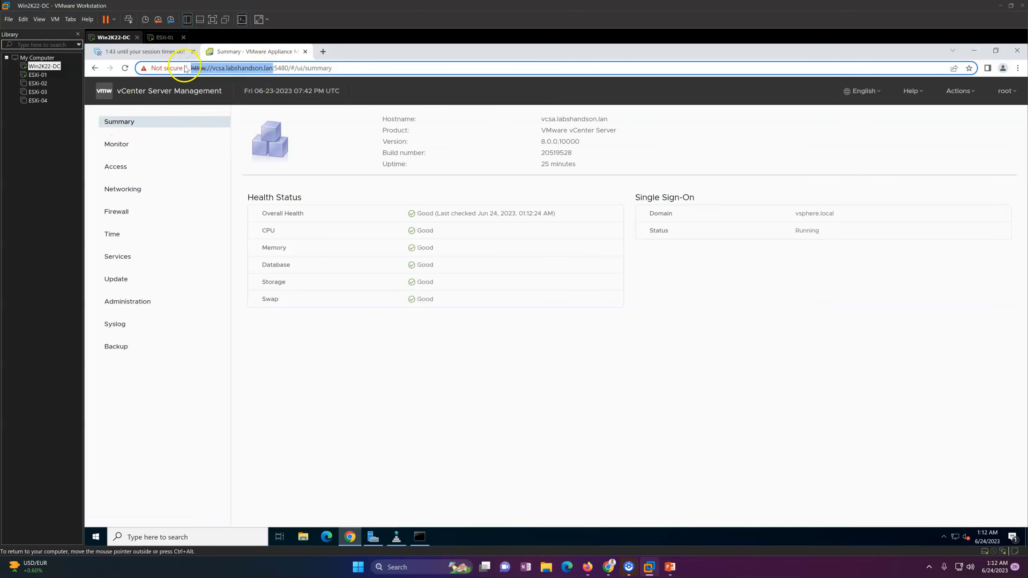
# Load the copied vCenter address in a new tab, launch vSphere Client, and log in as SSO administrator.
pyautogui.click(323, 51)
pyautogui.hotkey('ctrl', 'v')
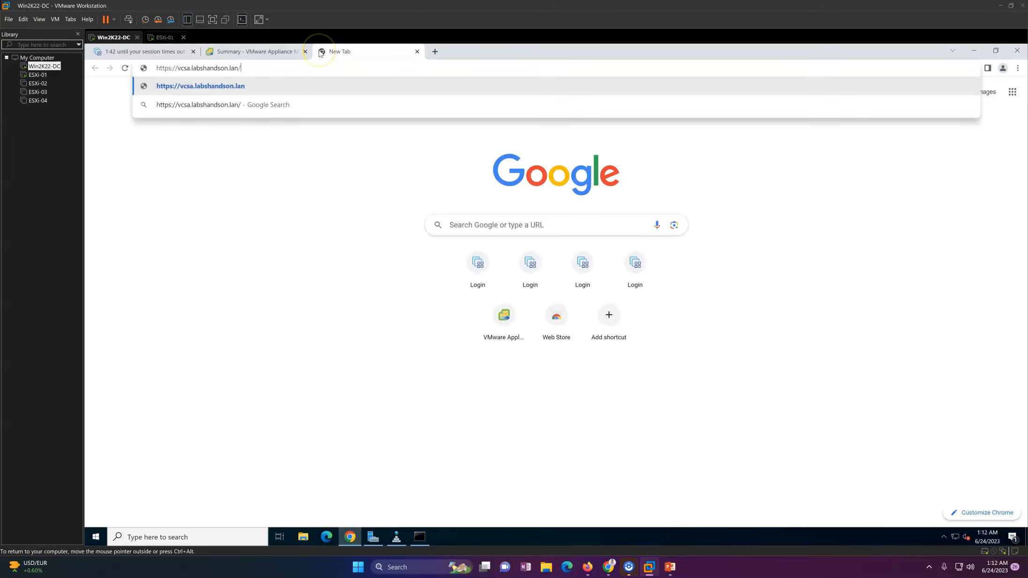
pyautogui.press('Return')
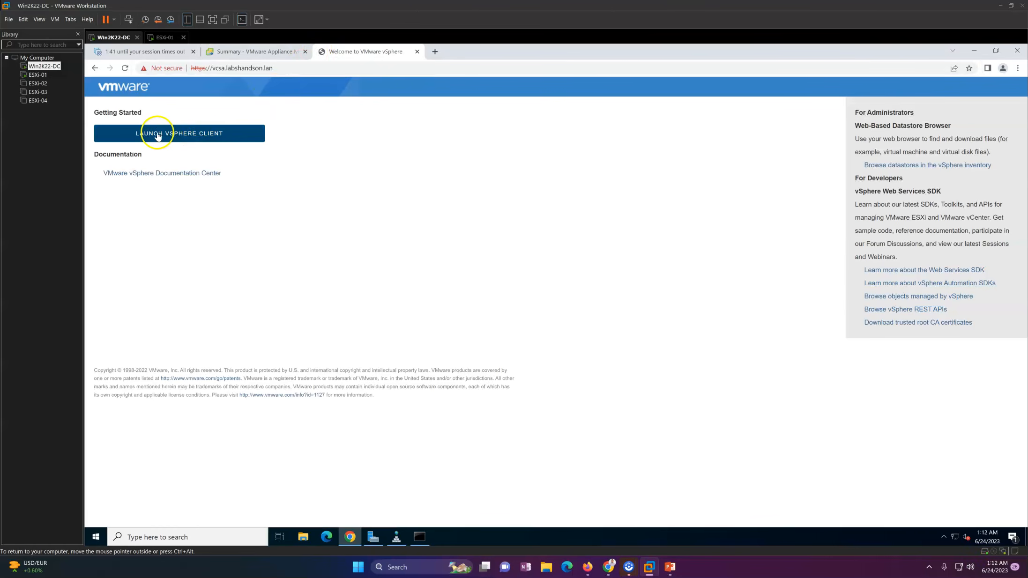
pyautogui.click(197, 135)
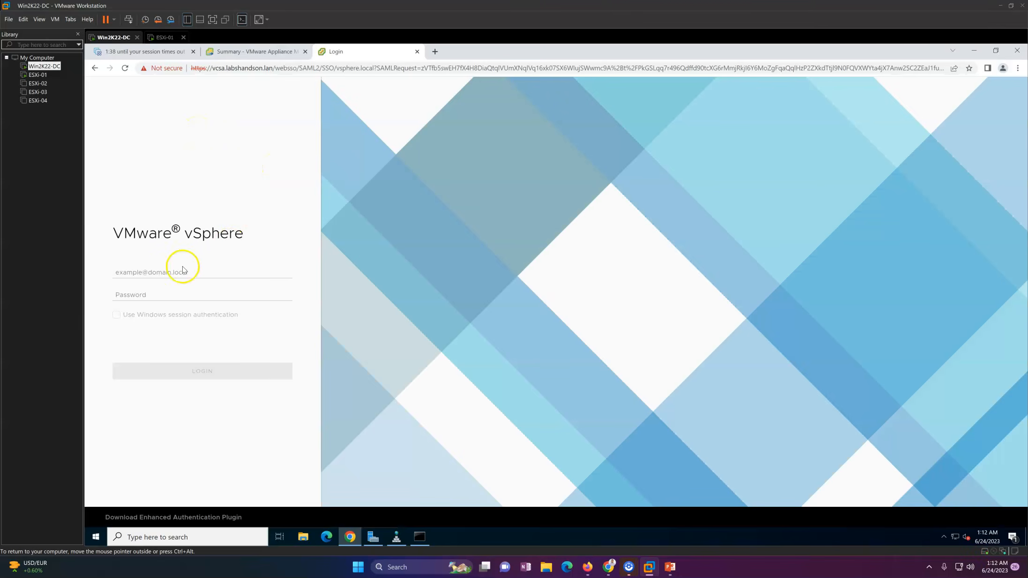
pyautogui.click(170, 271)
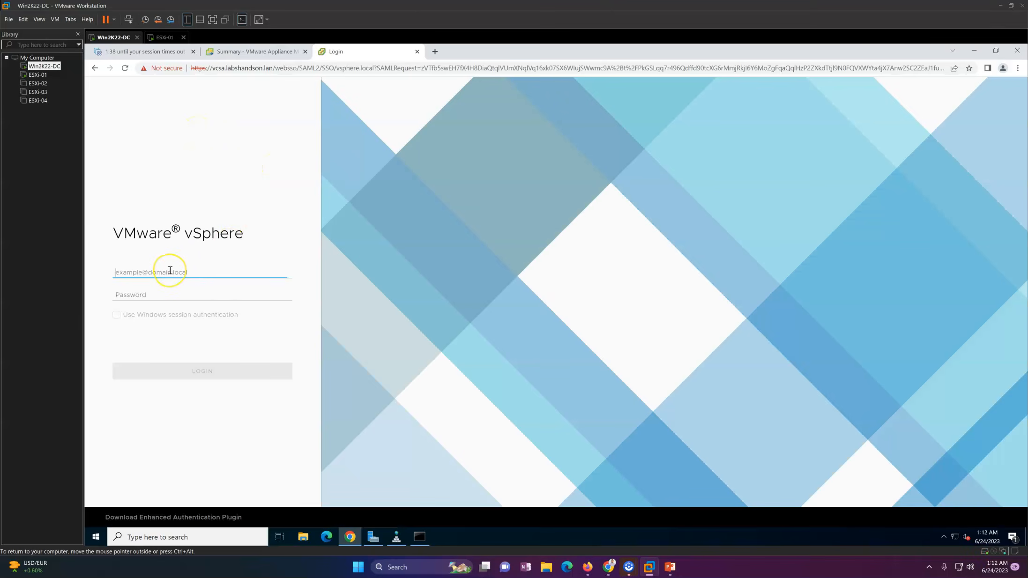
pyautogui.write('Administrator@vsphere.lo')
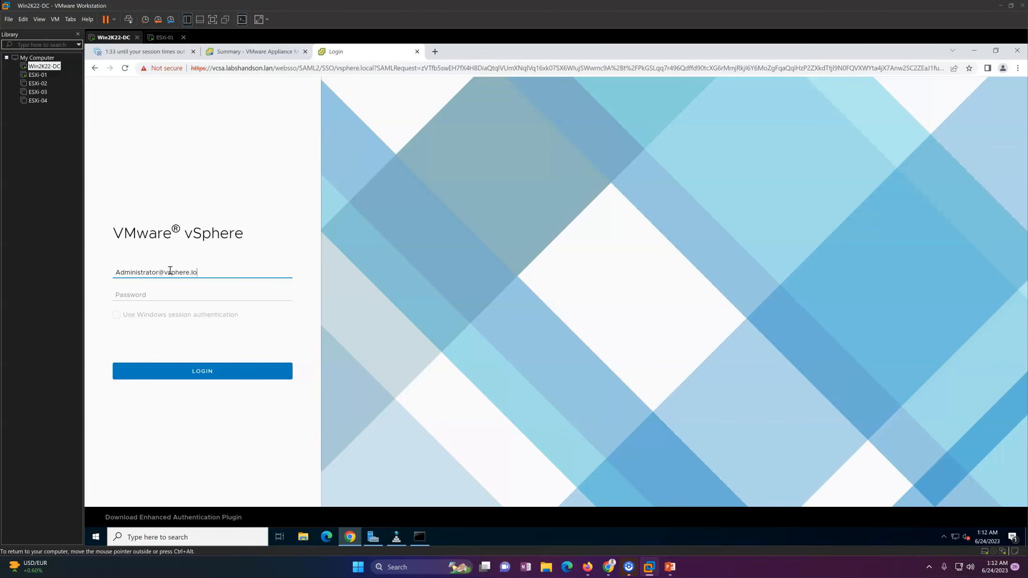
pyautogui.write('l')
pyautogui.press('Tab')
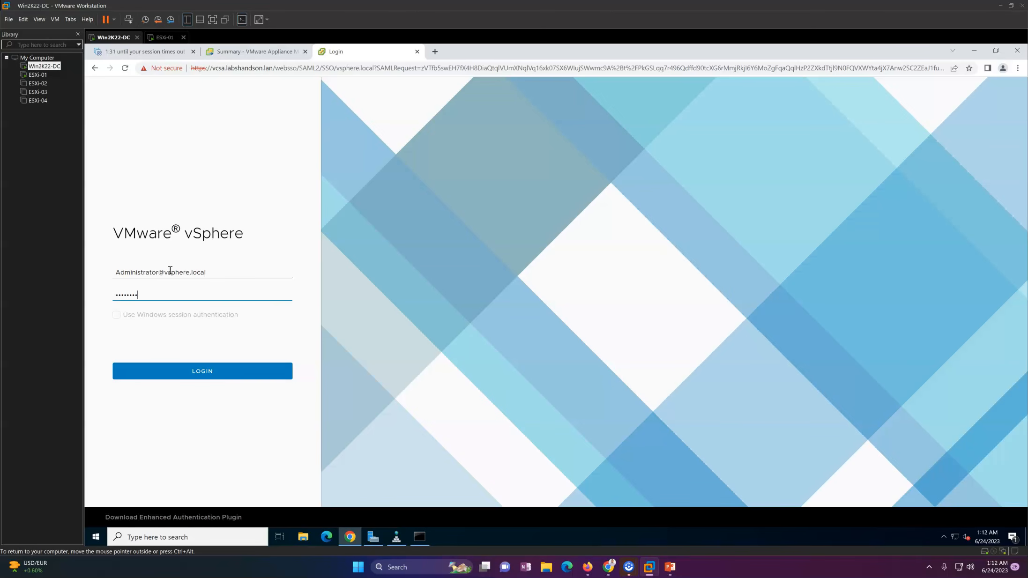
pyautogui.click(218, 371)
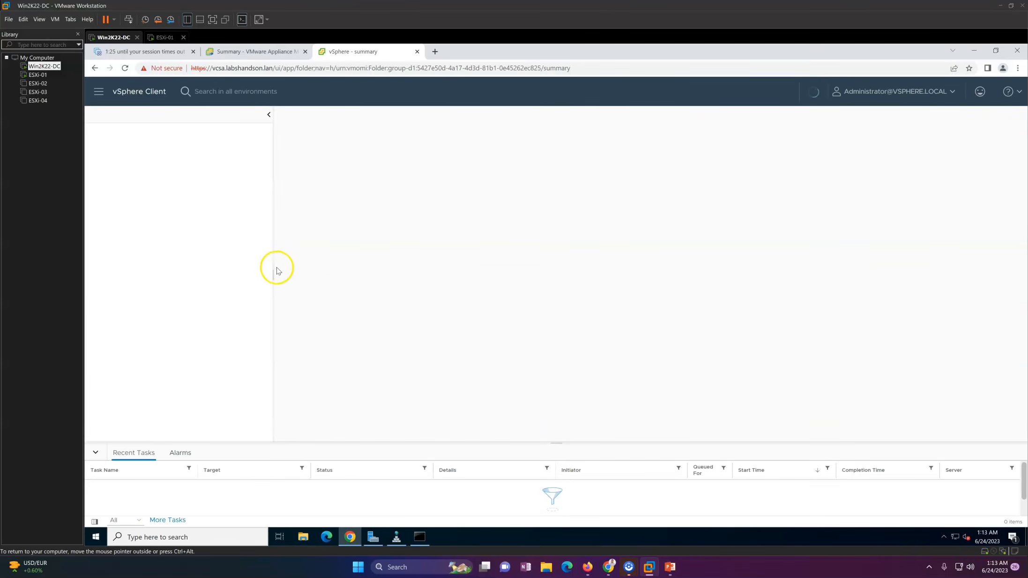
# Dismiss the license expiry warning and check vCenter version 8.0.0 and its available updates.
pyautogui.moveTo(273, 271); pyautogui.dragTo(251, 271)
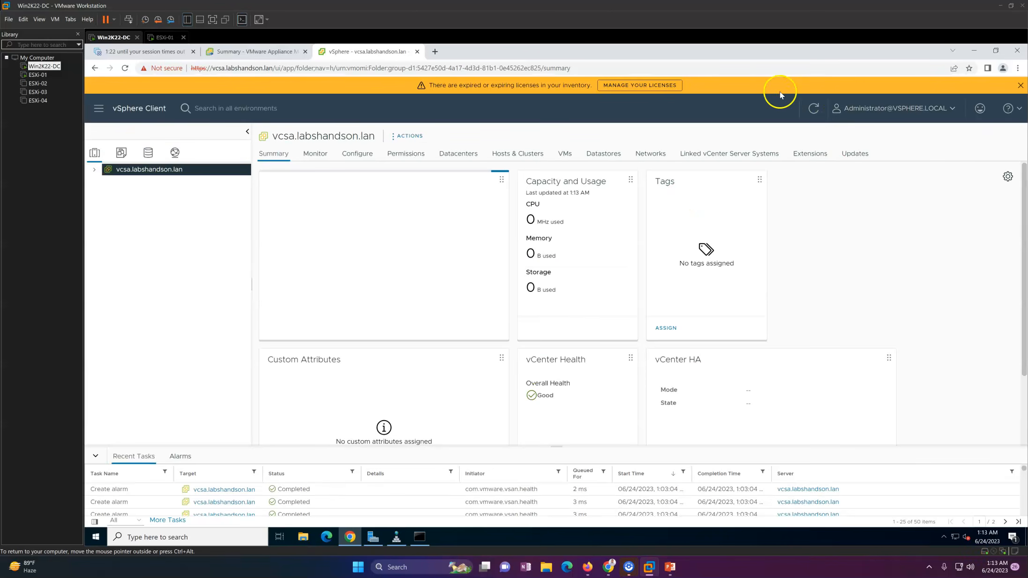
pyautogui.click(1019, 85)
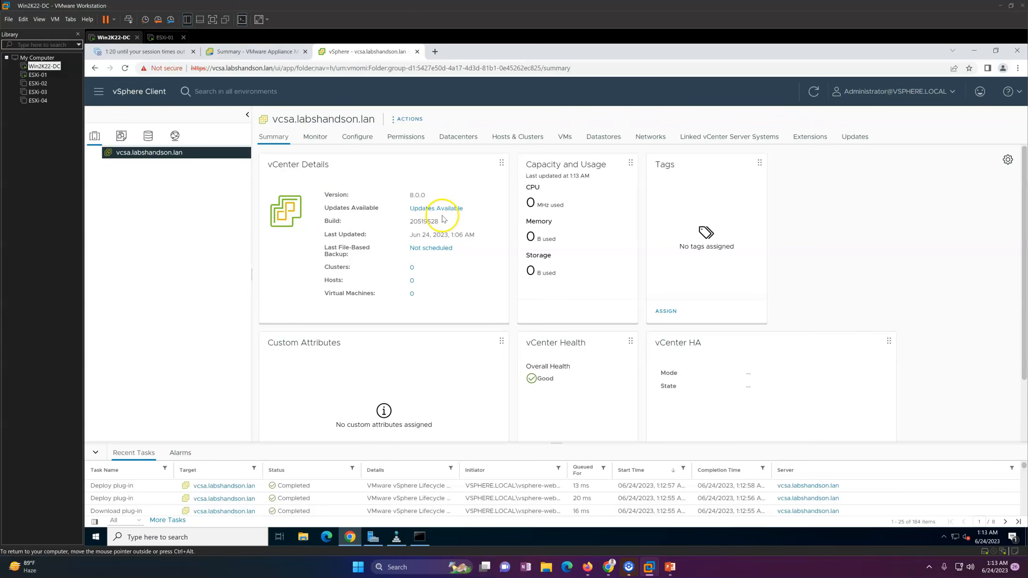
pyautogui.moveTo(406, 199); pyautogui.dragTo(431, 199)
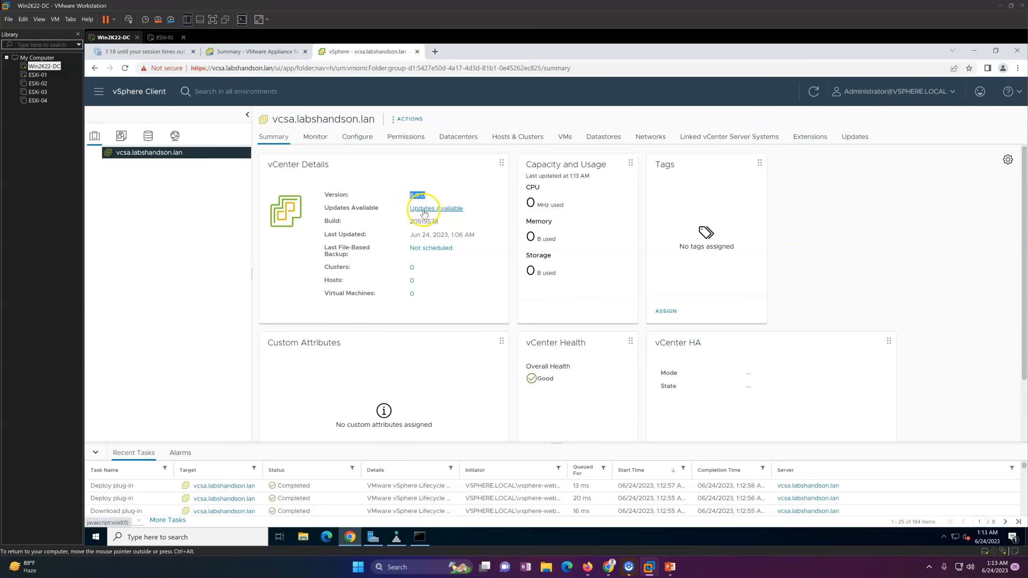
pyautogui.click(429, 212)
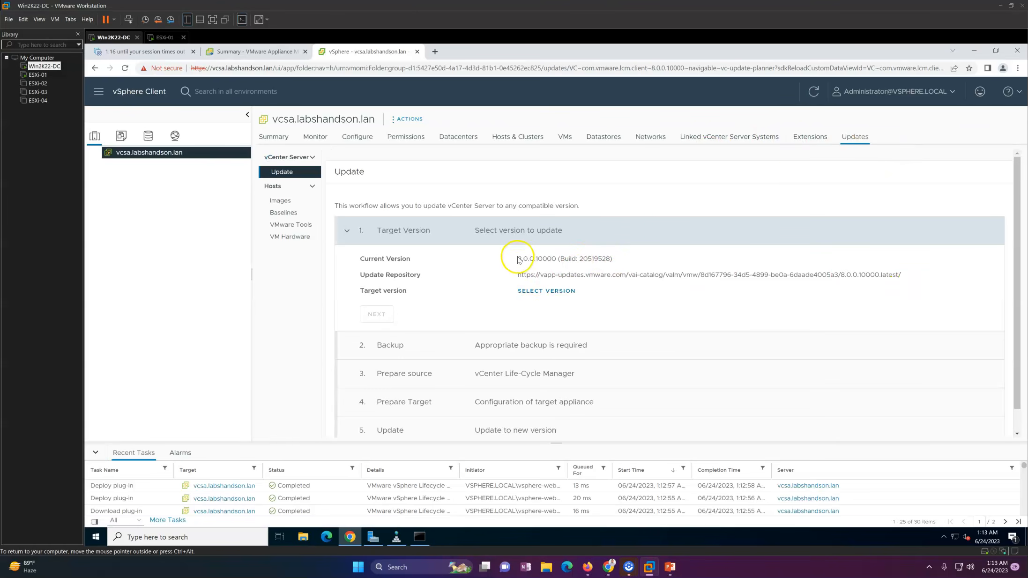
pyautogui.moveTo(505, 261); pyautogui.dragTo(619, 264)
pyautogui.click(602, 277)
# Browse the available update versions, close the list without choosing one, and return to Summary.
pyautogui.click(543, 292)
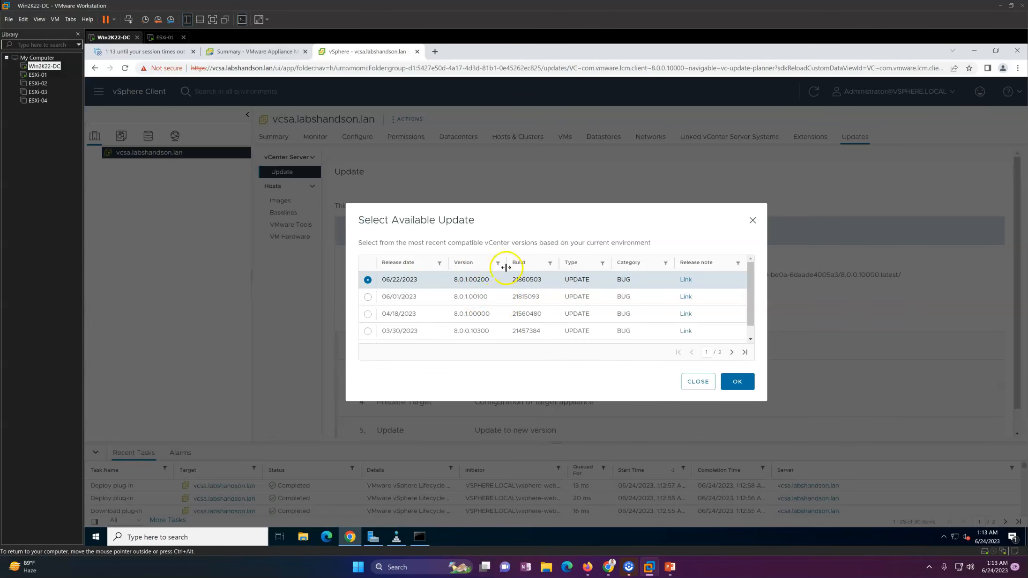
pyautogui.scroll(-1, 734, 317)
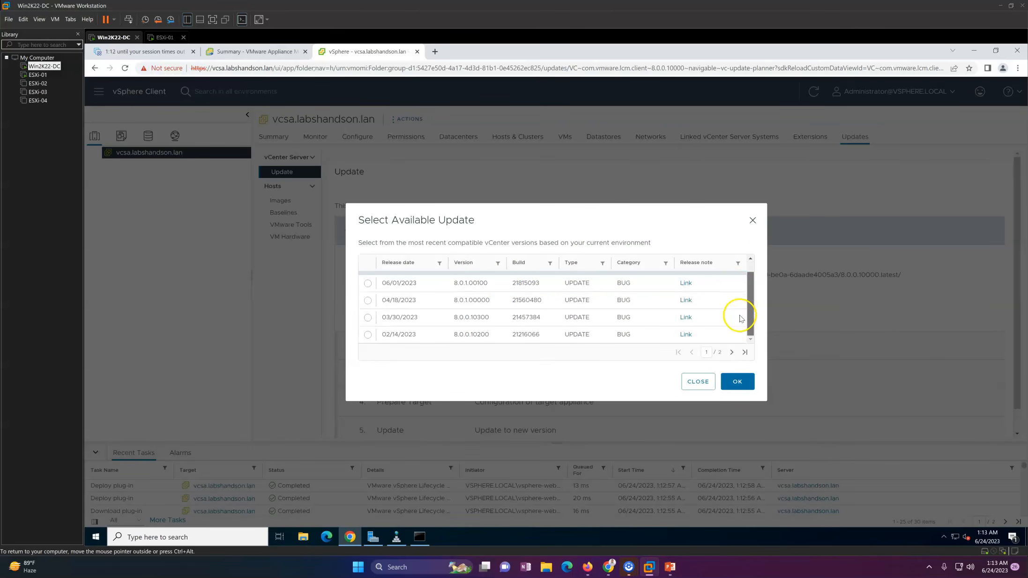
pyautogui.scroll(1, 745, 300)
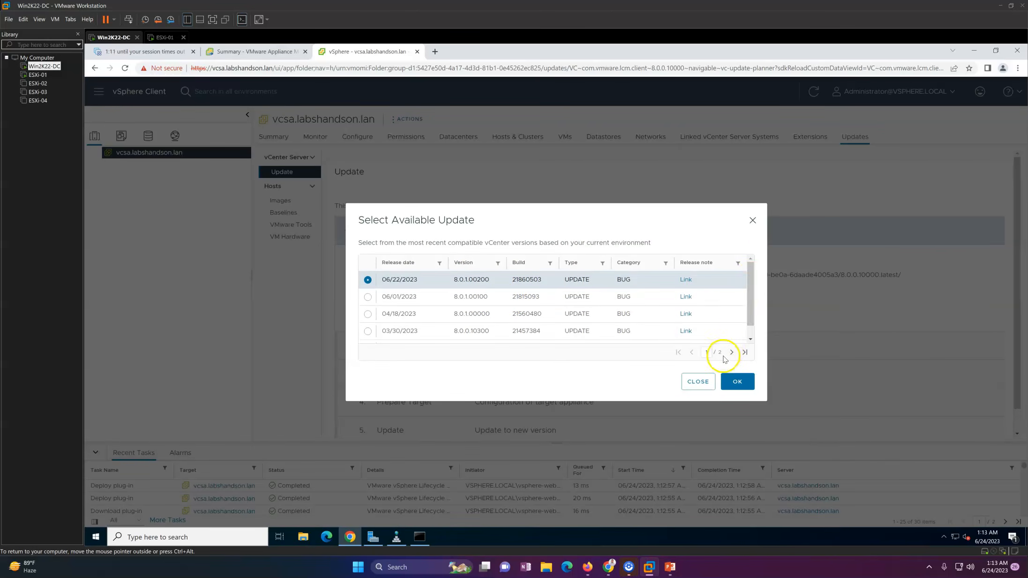
pyautogui.click(697, 381)
pyautogui.click(348, 234)
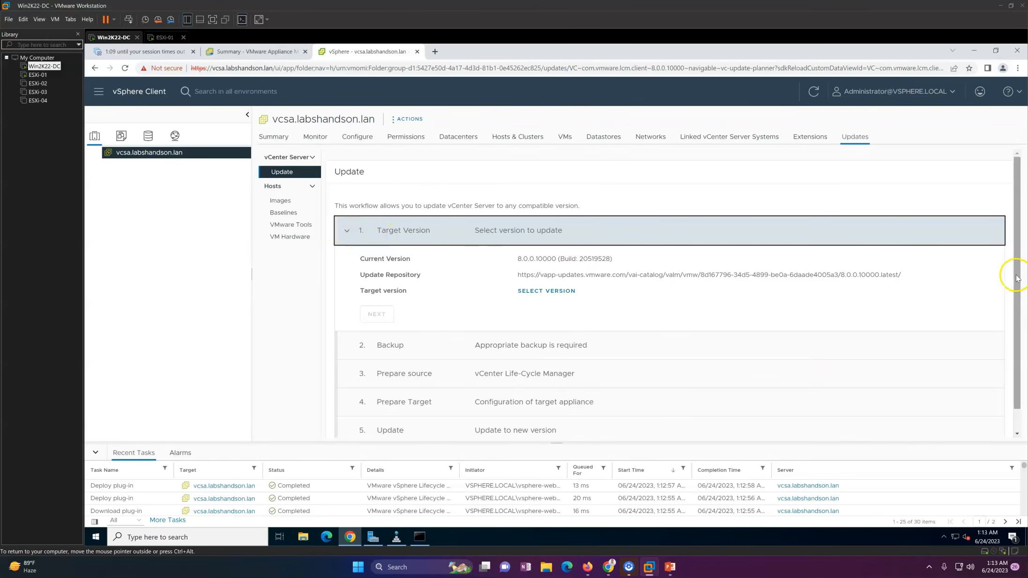
pyautogui.moveTo(1017, 271); pyautogui.dragTo(1017, 292)
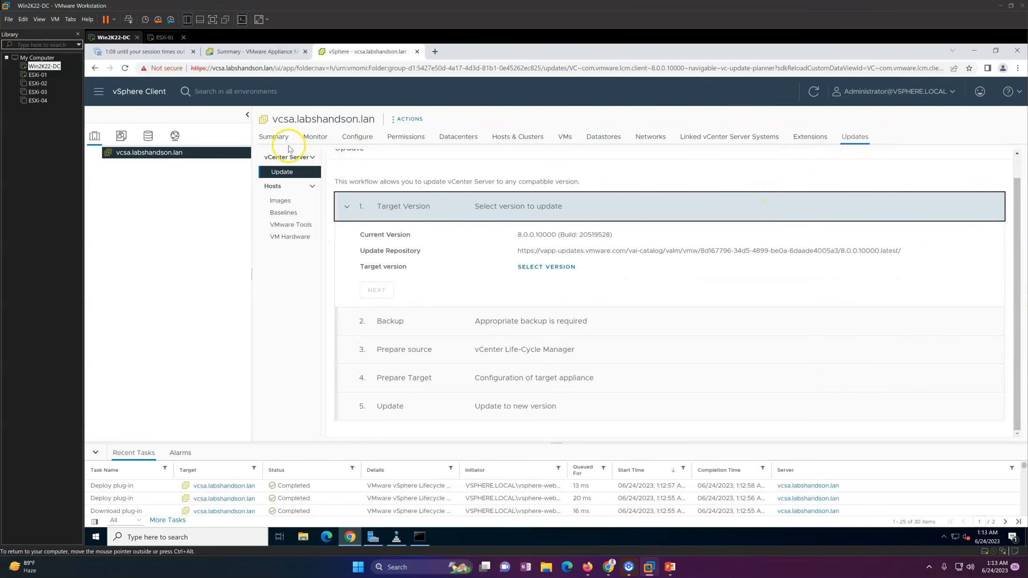
pyautogui.click(274, 136)
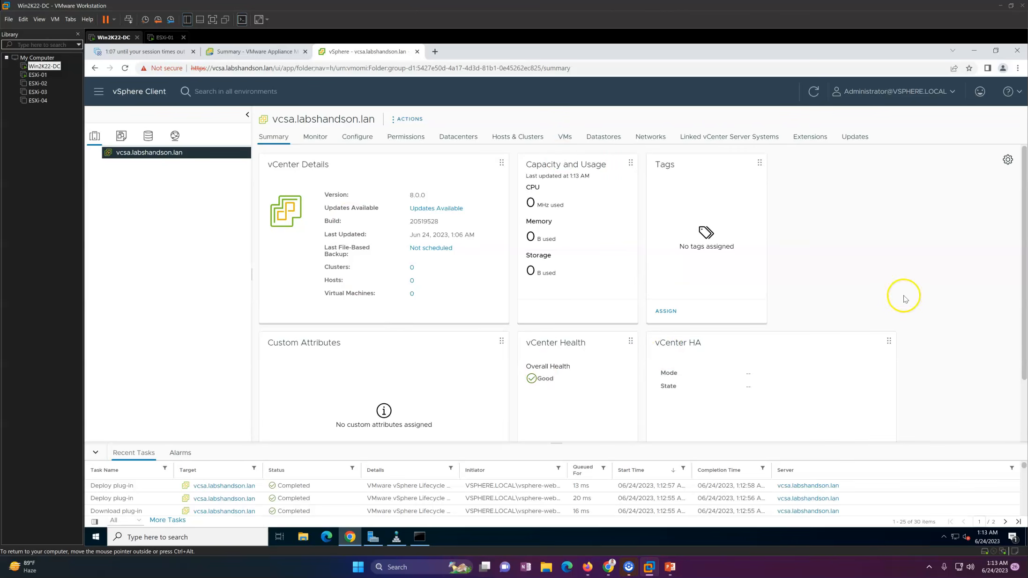
# Collapse the recent tasks panel and advance the slide show to its closing Thank You slide.
pyautogui.moveTo(1021, 195); pyautogui.dragTo(1020, 262)
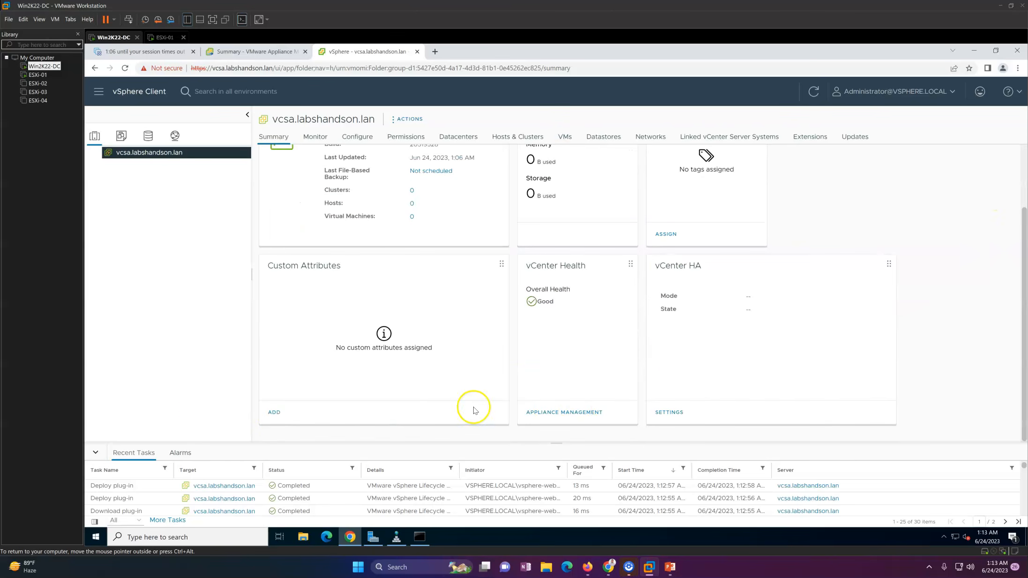
pyautogui.click(95, 452)
pyautogui.click(670, 567)
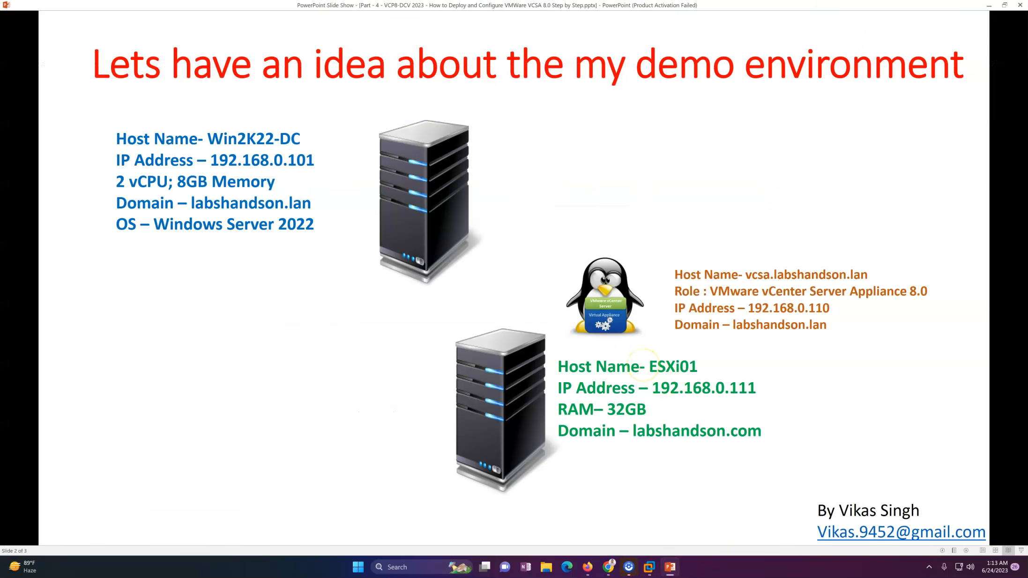
pyautogui.press('Right')
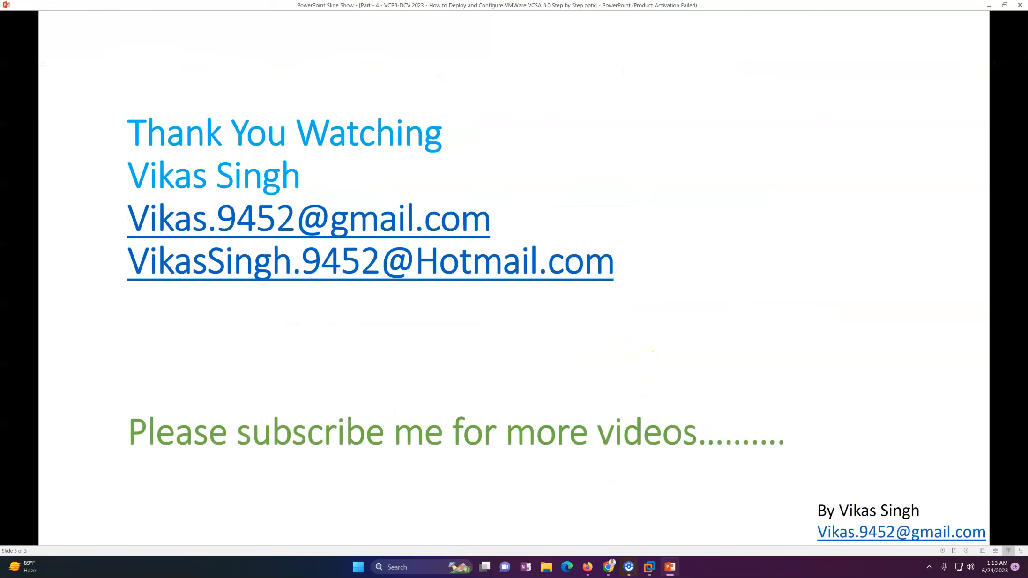